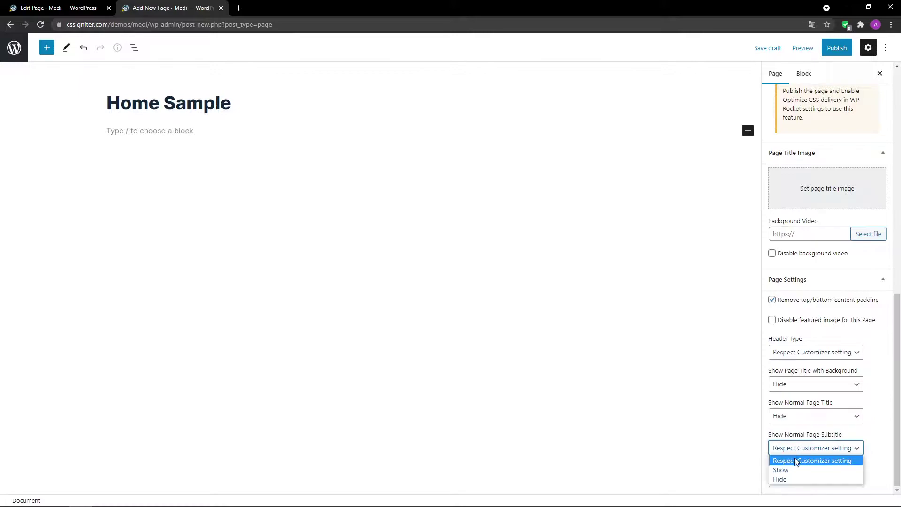
- Hide the normal page subtitle and the breadcrumbs in the page settings, and publish the Home Sample page
{"action": "left_click", "coordinate": [793, 480]}
{"action": "left_click", "coordinate": [794, 480]}
{"action": "left_click", "coordinate": [794, 468]}
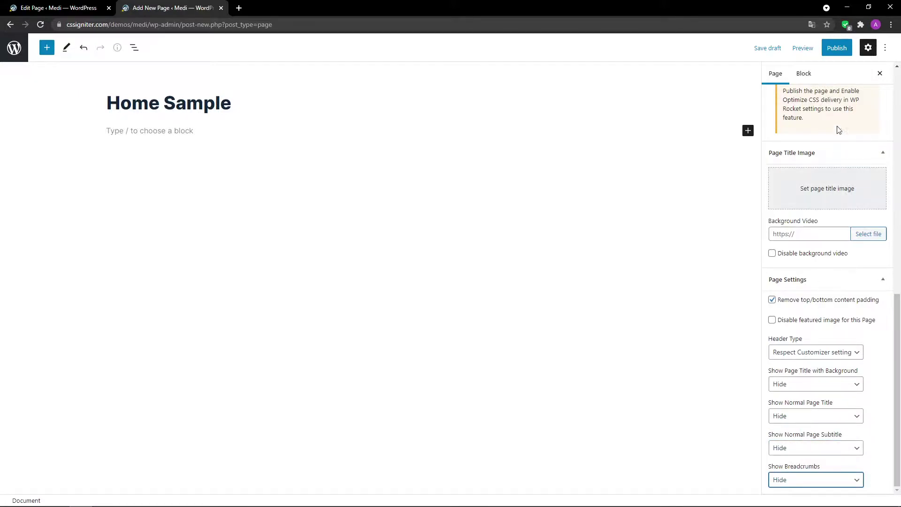
{"action": "left_click", "coordinate": [837, 48]}
{"action": "left_click", "coordinate": [808, 47]}
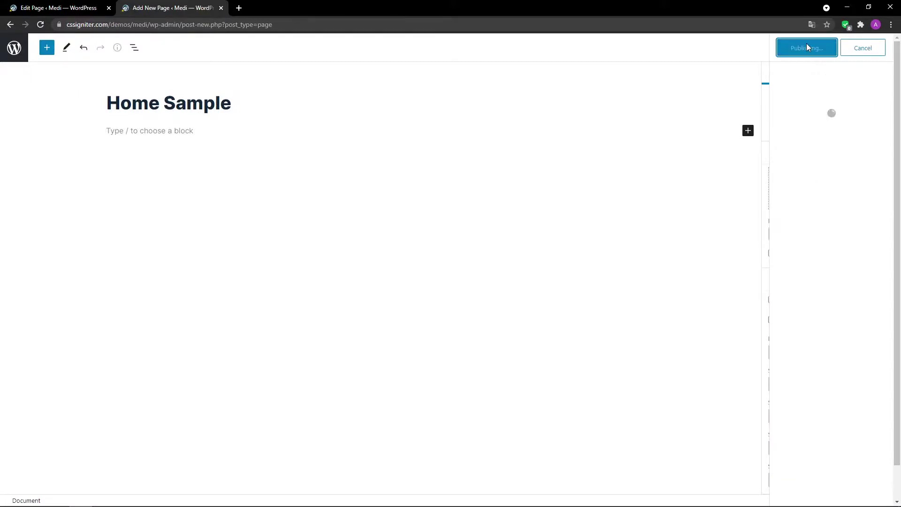
- Add a GutenBee Container with the 50 / 50 variation below the page title and align it to full width
{"action": "left_click", "coordinate": [749, 132]}
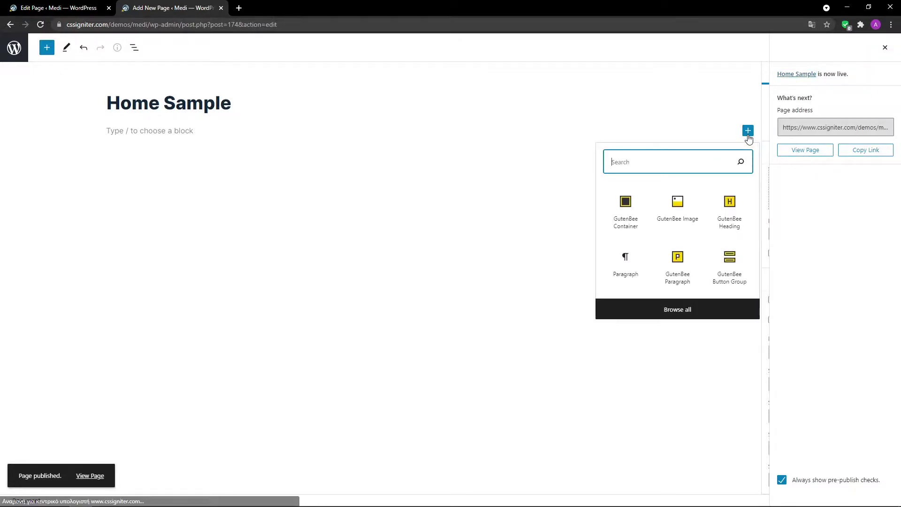
{"action": "left_click", "coordinate": [625, 214]}
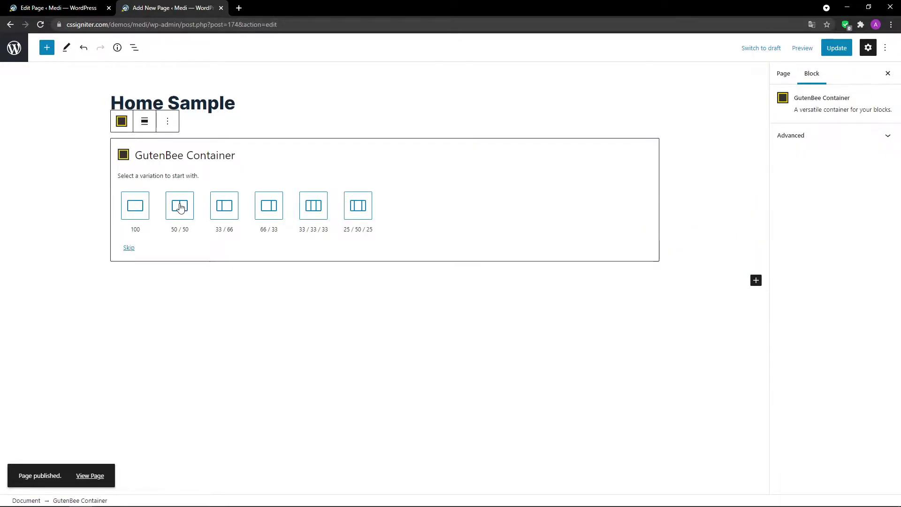
{"action": "left_click", "coordinate": [180, 205]}
{"action": "left_click", "coordinate": [140, 121]}
{"action": "left_click", "coordinate": [148, 171]}
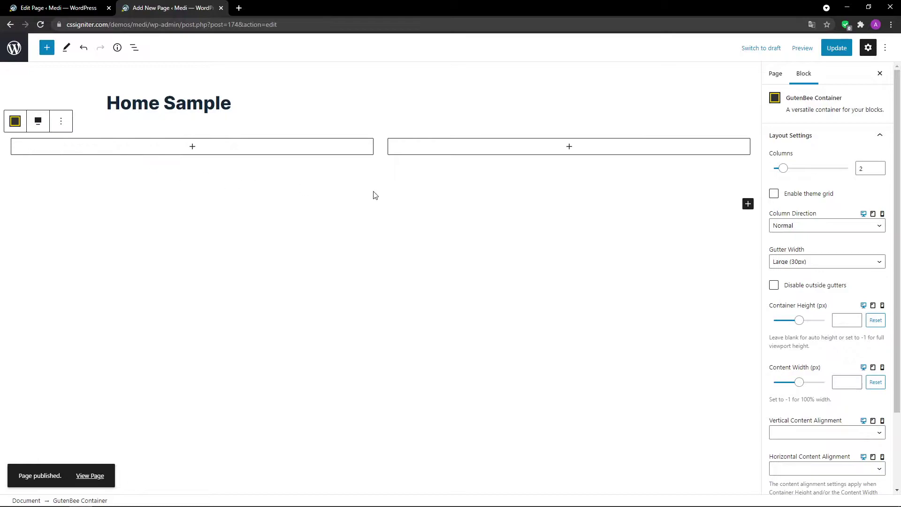
- Enable the theme grid for the container, set its height to 740 px and align its content to the bottom
{"action": "left_click", "coordinate": [774, 195]}
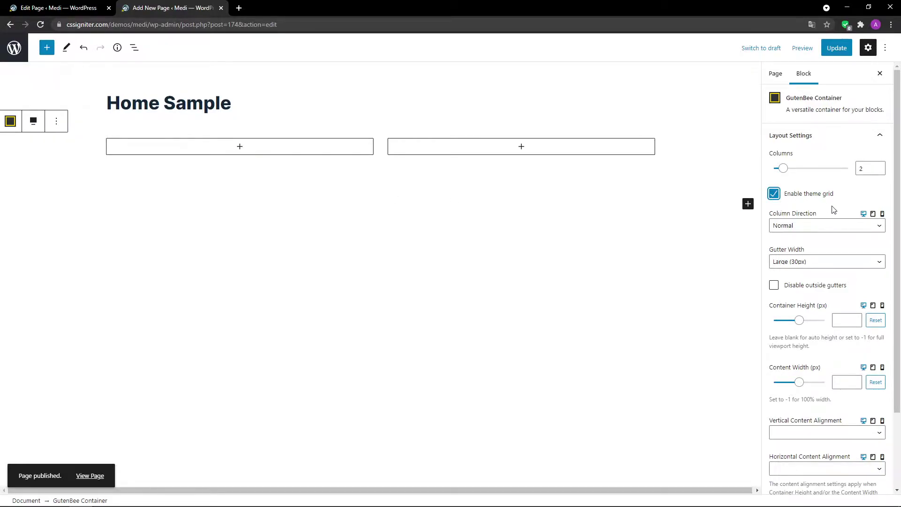
{"action": "scroll", "coordinate": [834, 210], "scroll_direction": "down", "scroll_amount": 2}
{"action": "left_click", "coordinate": [851, 226]}
{"action": "type", "text": "740"}
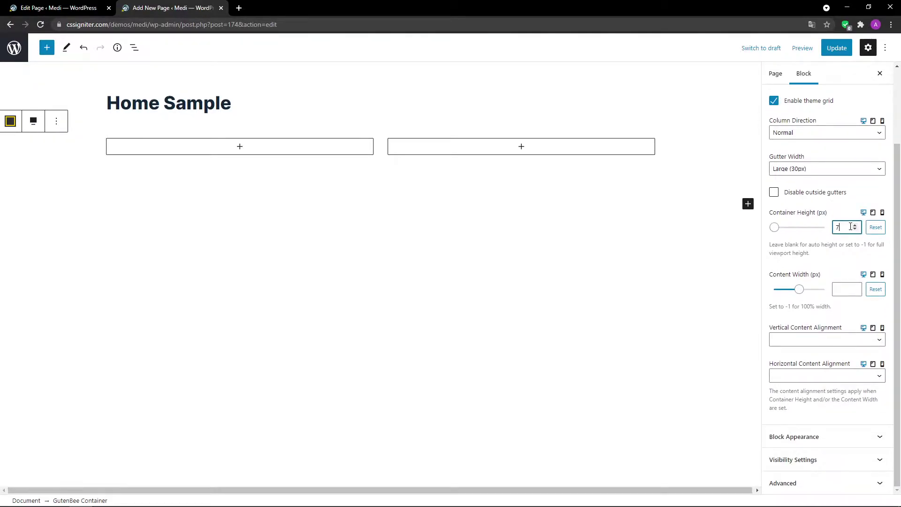
{"action": "left_click", "coordinate": [842, 342]}
{"action": "left_click", "coordinate": [834, 377]}
- Give the container a dark blue #132739 background overlay colour and make it partly transparent
{"action": "left_click", "coordinate": [832, 436]}
{"action": "scroll", "coordinate": [832, 436], "scroll_direction": "down", "scroll_amount": 2}
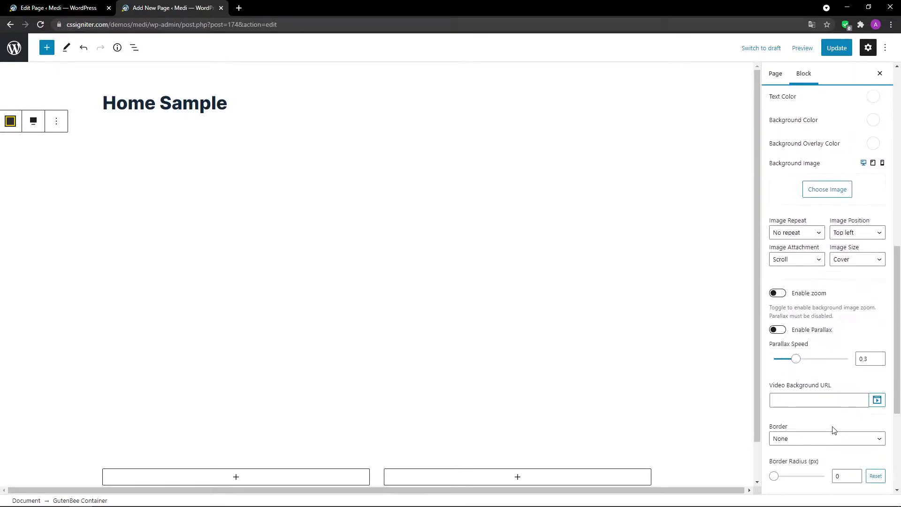
{"action": "left_click", "coordinate": [874, 143]}
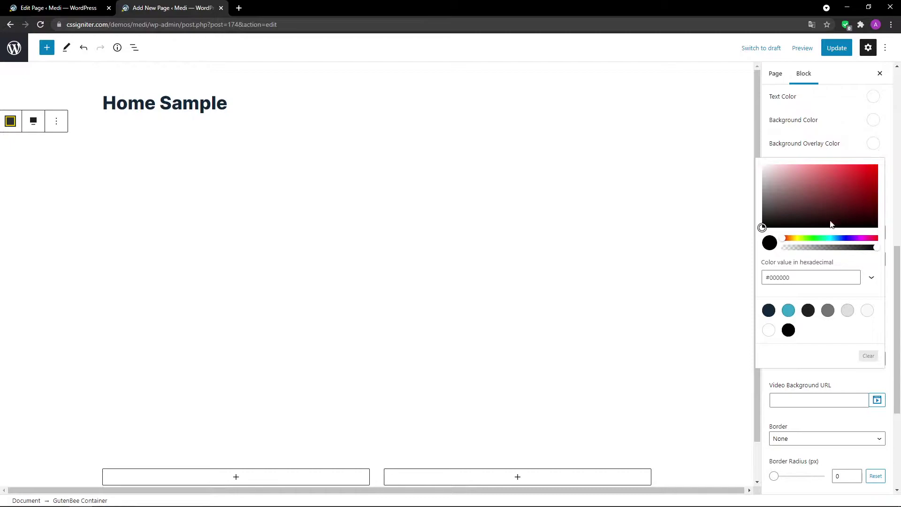
{"action": "left_click", "coordinate": [770, 309]}
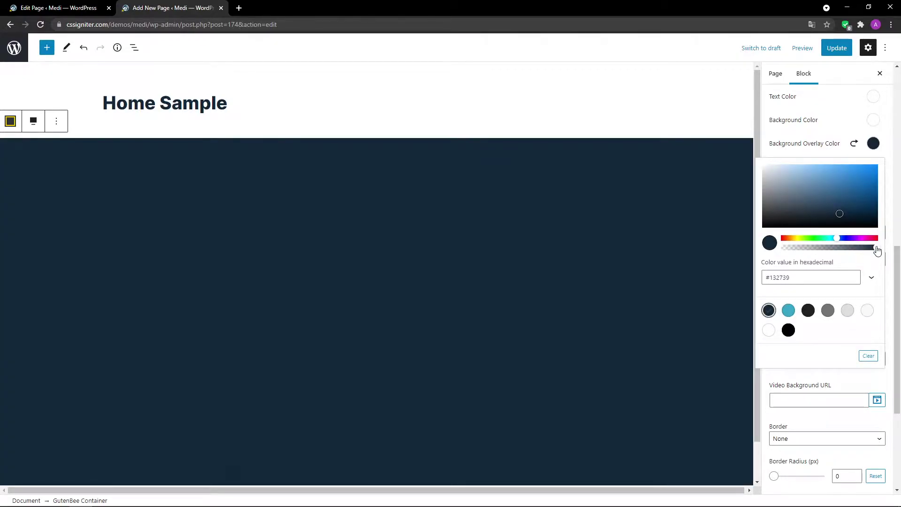
{"action": "left_click_drag", "start_coordinate": [876, 247], "coordinate": [841, 247]}
{"action": "left_click", "coordinate": [871, 145]}
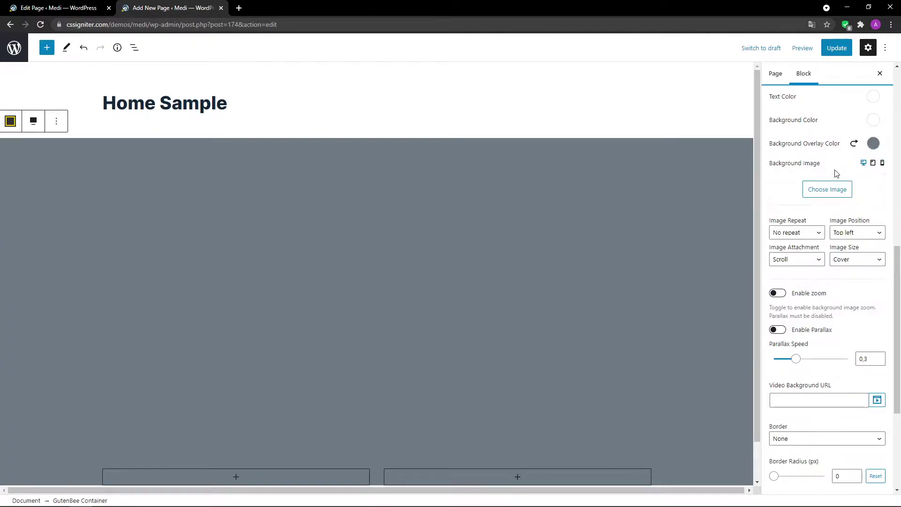
- Set the photo of the two smiling women at a table as the container's background image and enable parallax
{"action": "left_click", "coordinate": [827, 187]}
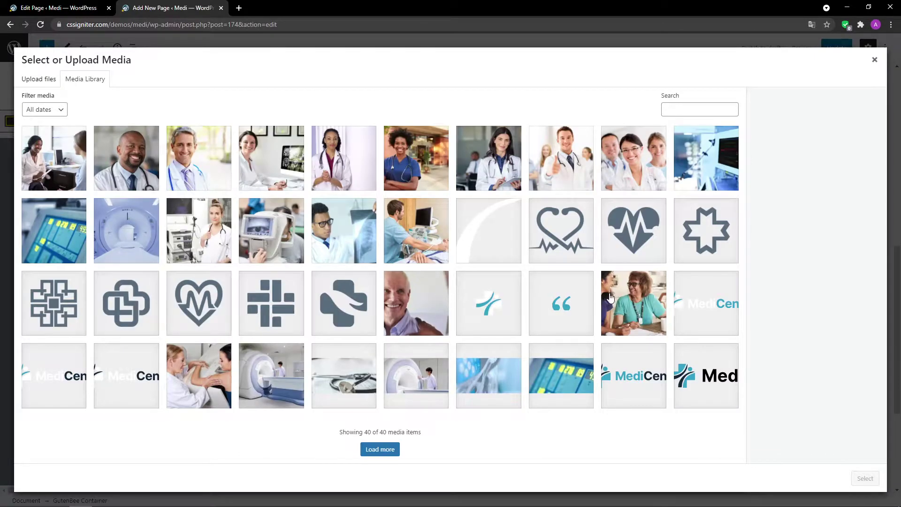
{"action": "left_click", "coordinate": [661, 323]}
{"action": "left_click", "coordinate": [865, 479]}
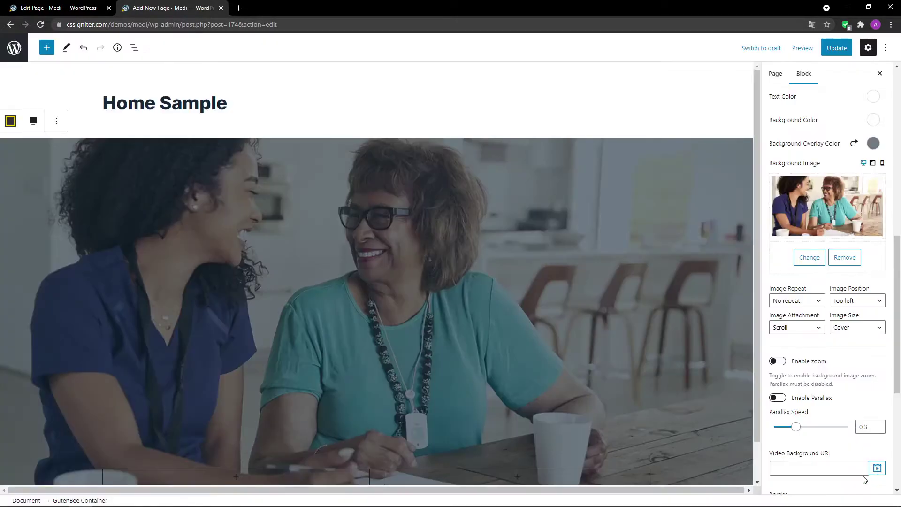
{"action": "left_click", "coordinate": [783, 398]}
- Set the container's bottom margin to 0 px
{"action": "scroll", "coordinate": [827, 400], "scroll_direction": "down", "scroll_amount": 5}
{"action": "left_click", "coordinate": [833, 433]}
{"action": "type", "text": "0"}
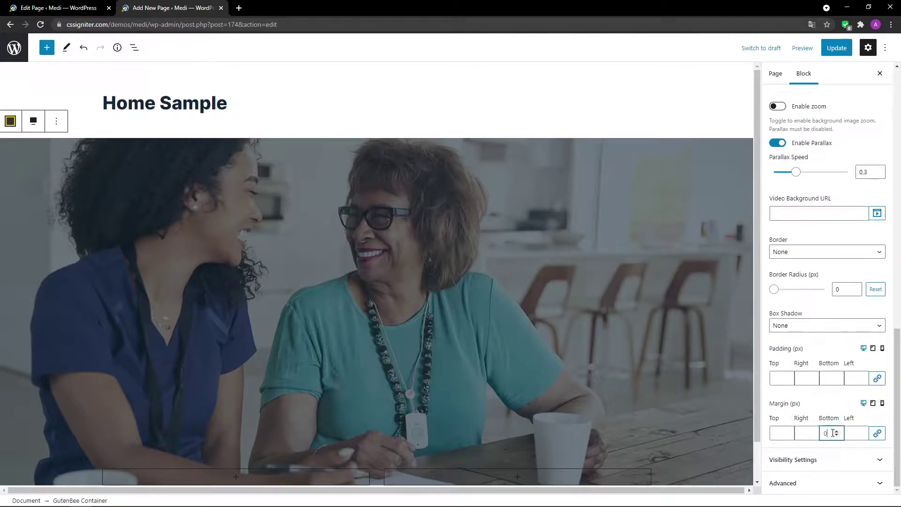
- Set the bottom margin of the container's left column to 80 px
{"action": "scroll", "coordinate": [695, 429], "scroll_direction": "down", "scroll_amount": 1}
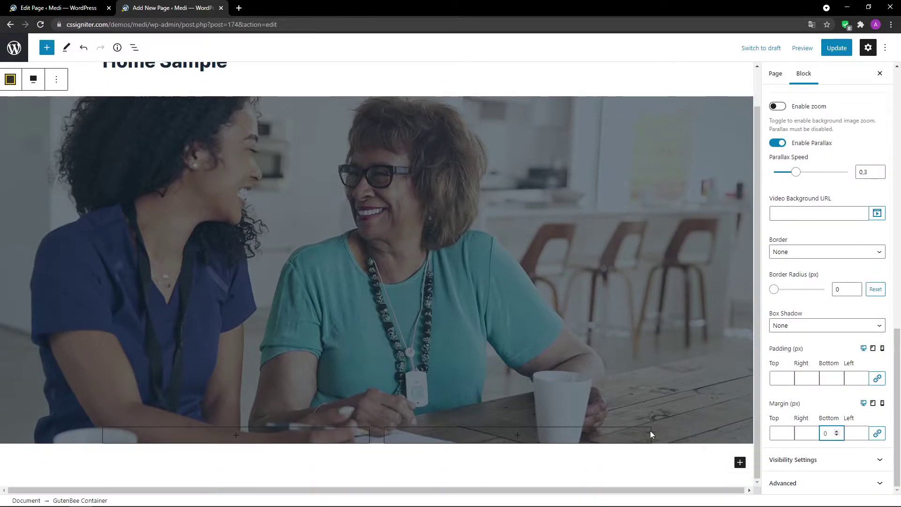
{"action": "left_click", "coordinate": [349, 435]}
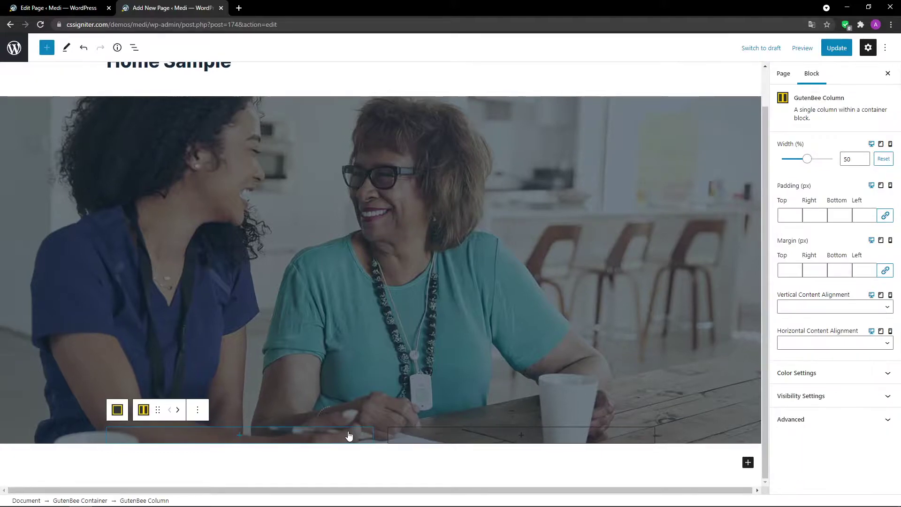
{"action": "left_click", "coordinate": [839, 270]}
{"action": "type", "text": "80"}
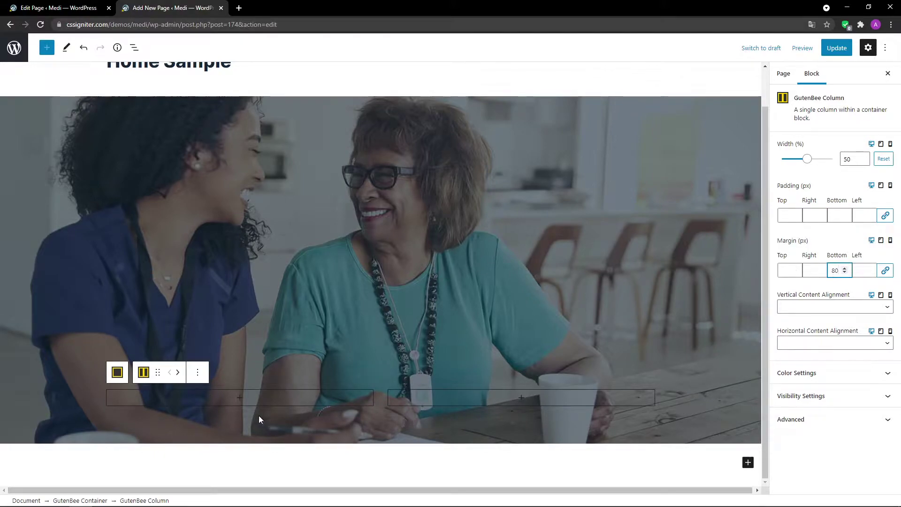
- Insert a GutenBee Image block in the left column using medi_logo_single.svg from the media library
{"action": "left_click", "coordinate": [240, 398]}
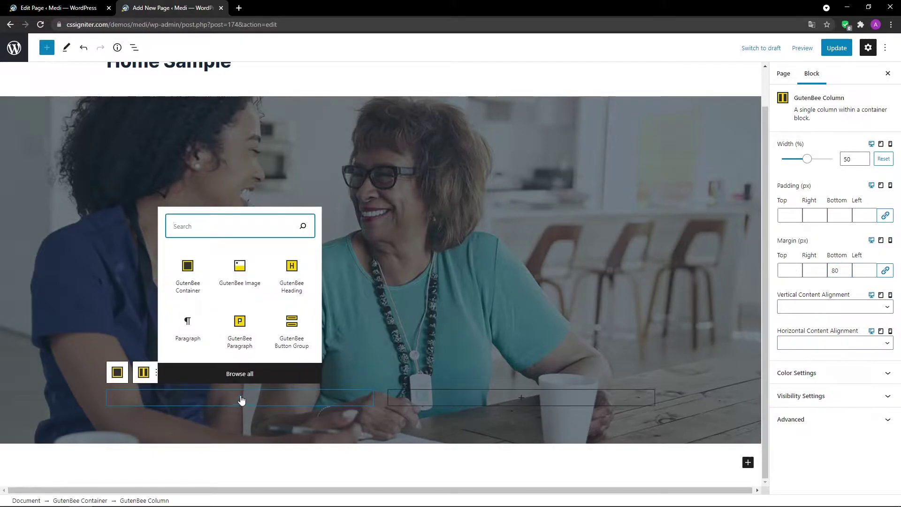
{"action": "left_click", "coordinate": [248, 290]}
{"action": "left_click", "coordinate": [181, 339]}
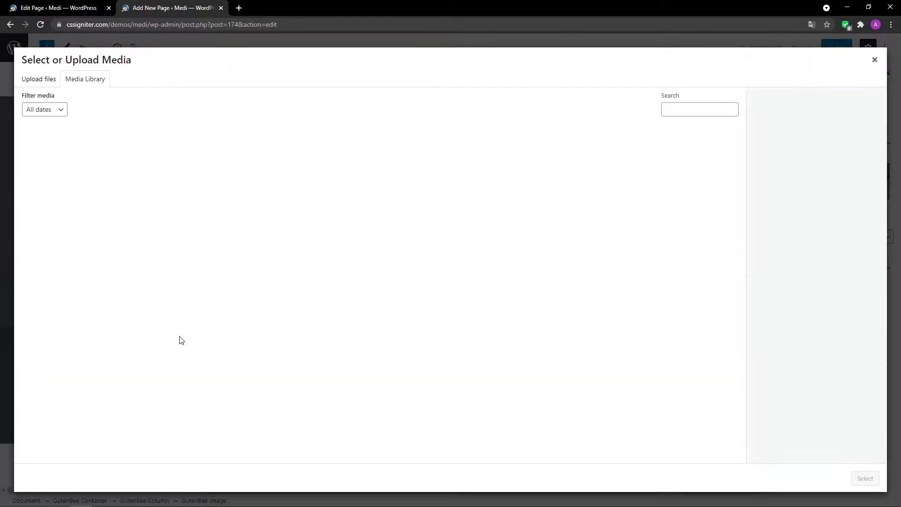
{"action": "left_click", "coordinate": [491, 305]}
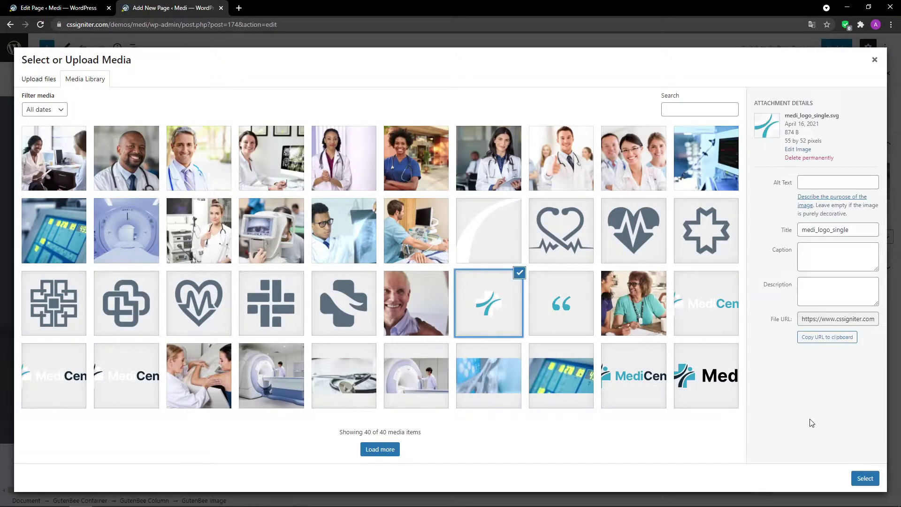
{"action": "left_click", "coordinate": [865, 478]}
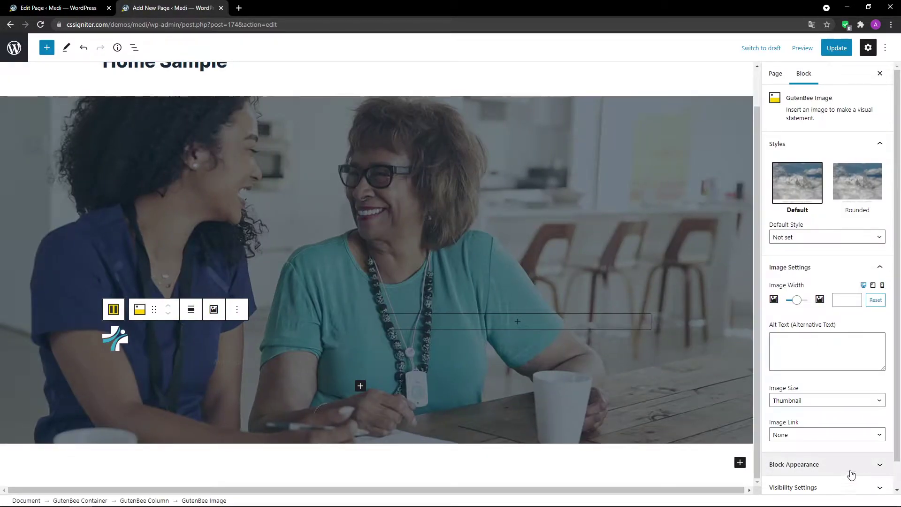
- Set the logo image's bottom margin to 30 px in its block appearance settings
{"action": "left_click", "coordinate": [837, 465]}
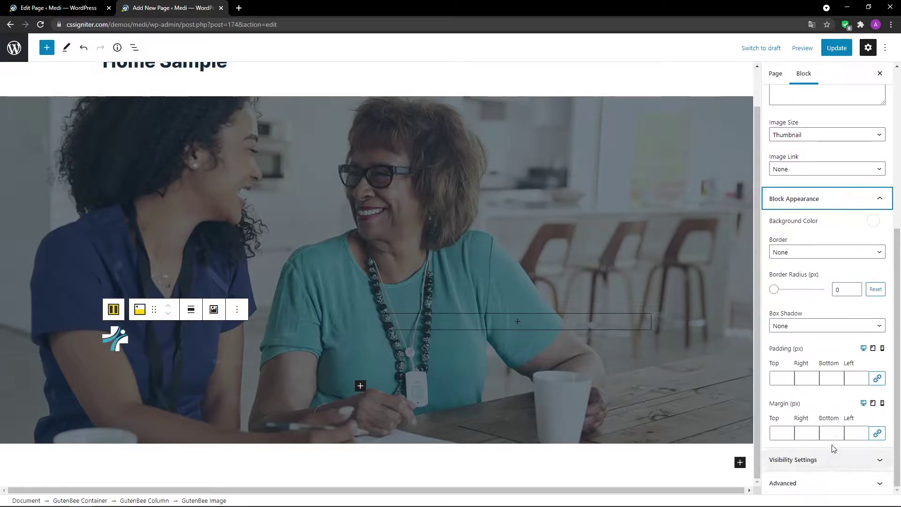
{"action": "left_click", "coordinate": [834, 433]}
{"action": "type", "text": "30"}
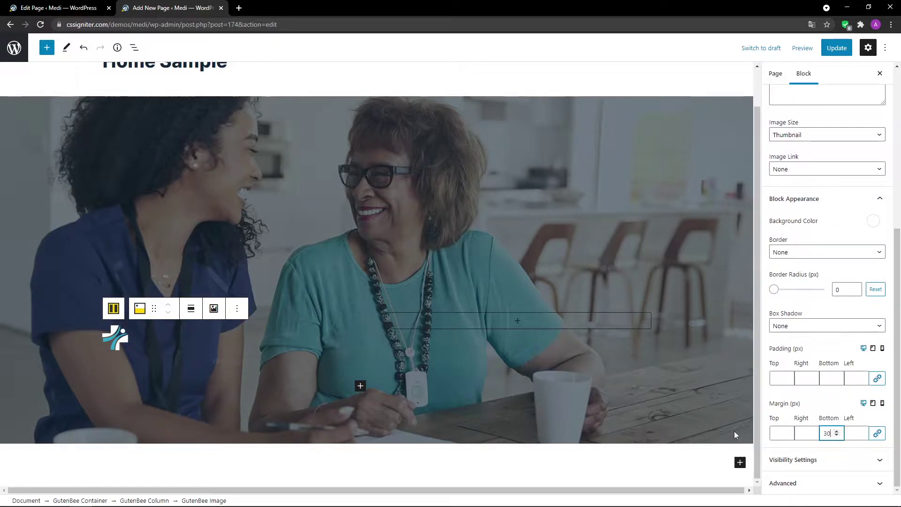
- Add a GutenBee Heading below the logo as Heading 1 with the text "Your Title"
{"action": "left_click", "coordinate": [361, 386]}
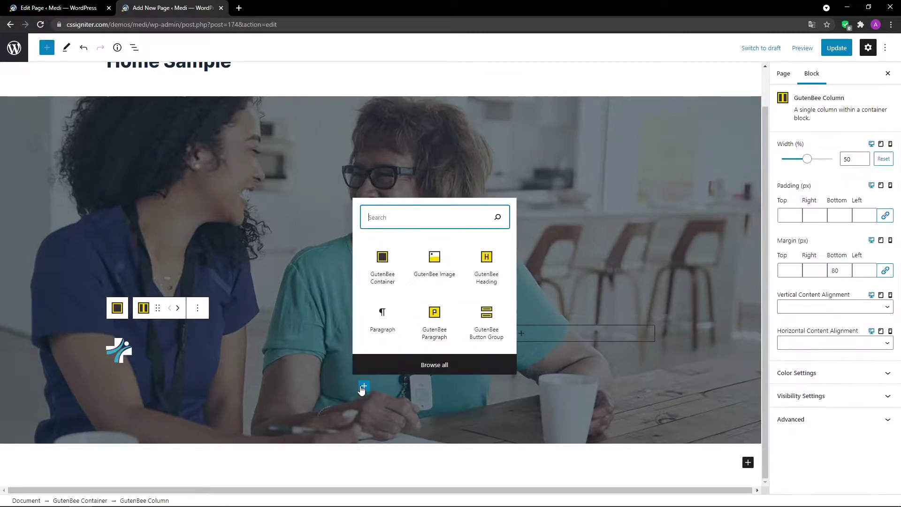
{"action": "left_click", "coordinate": [486, 279]}
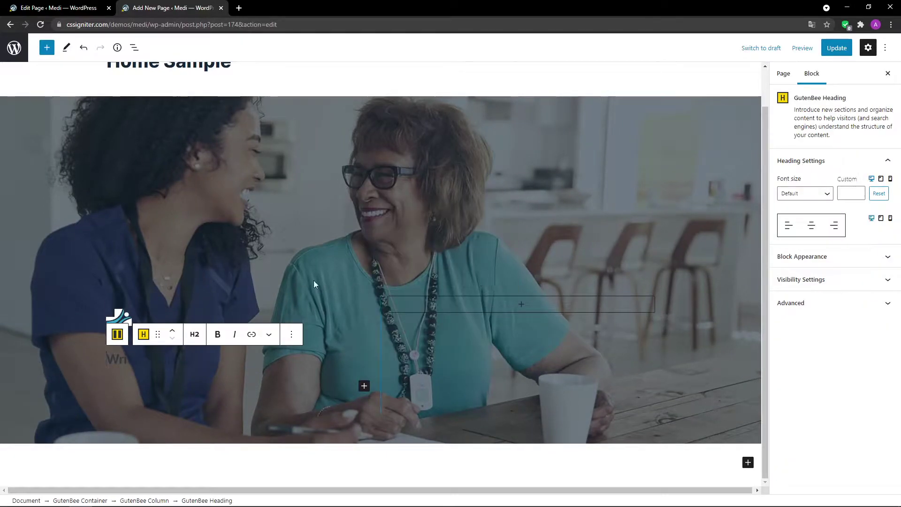
{"action": "left_click", "coordinate": [194, 335]}
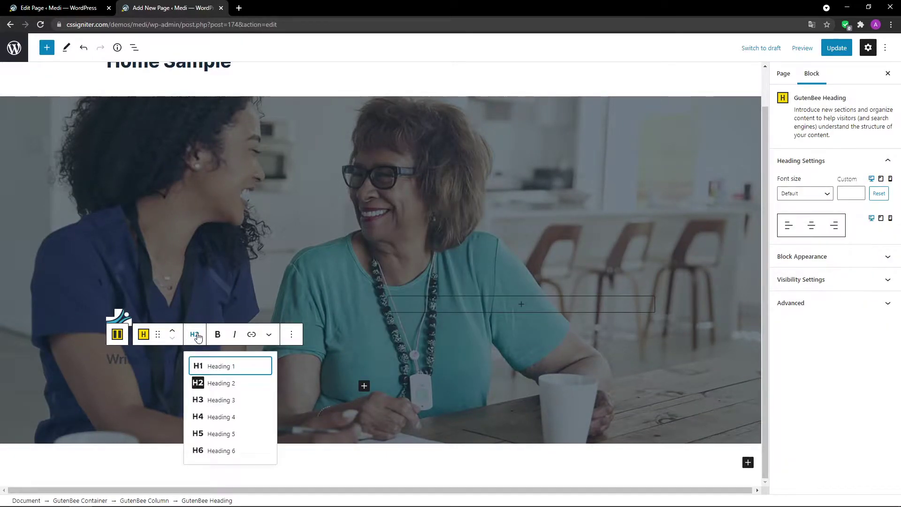
{"action": "left_click", "coordinate": [200, 364]}
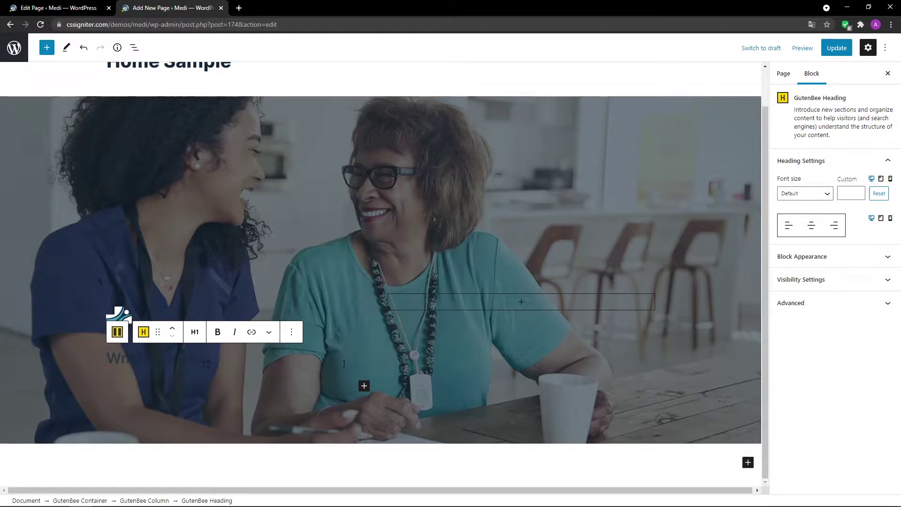
{"action": "type", "text": "You"}
- Left-align the "Your Title" heading and set its text colour to white
{"action": "left_click", "coordinate": [784, 232]}
{"action": "left_click", "coordinate": [817, 257]}
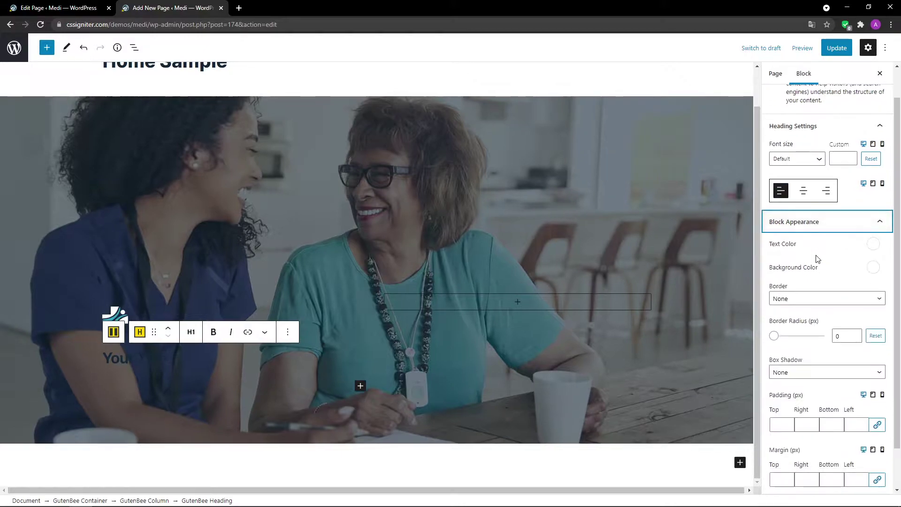
{"action": "left_click", "coordinate": [872, 245]}
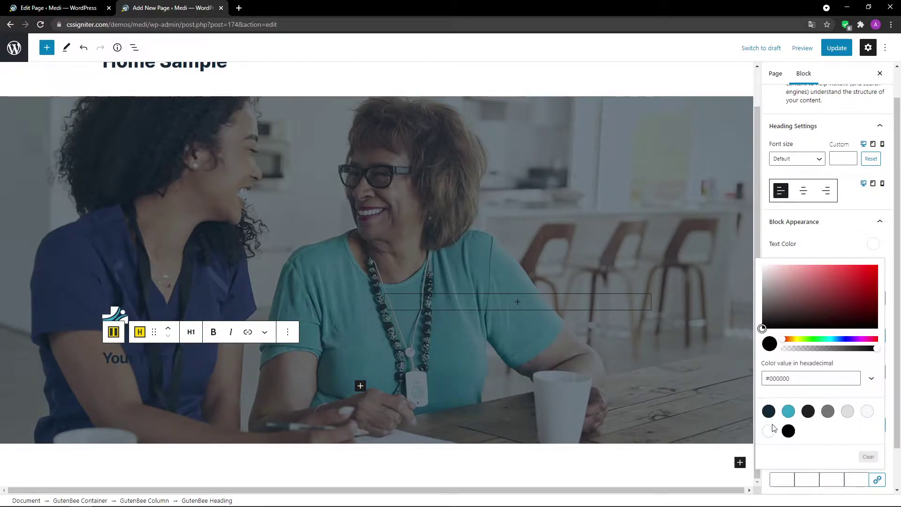
{"action": "left_click", "coordinate": [770, 429]}
{"action": "left_click", "coordinate": [873, 244]}
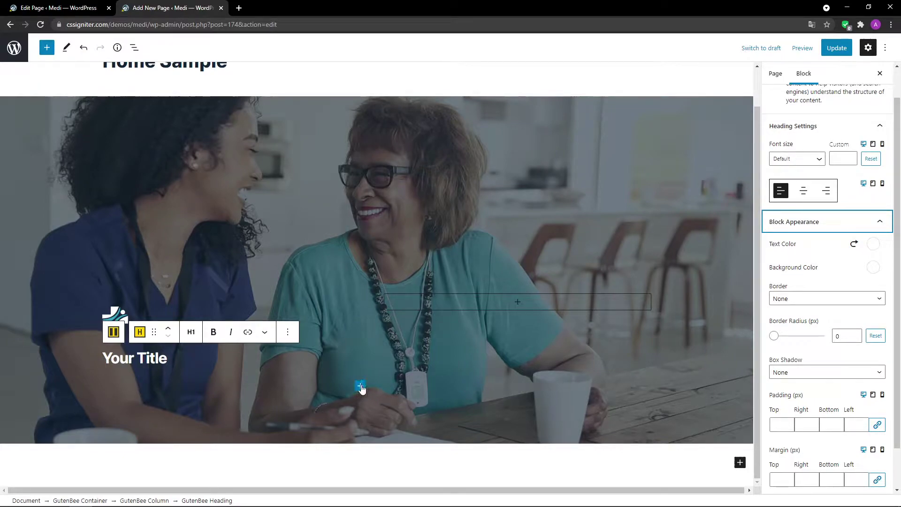
- Add a GutenBee Paragraph reading "Optional Description" below the heading and set its font size to 18
{"action": "left_click", "coordinate": [361, 386]}
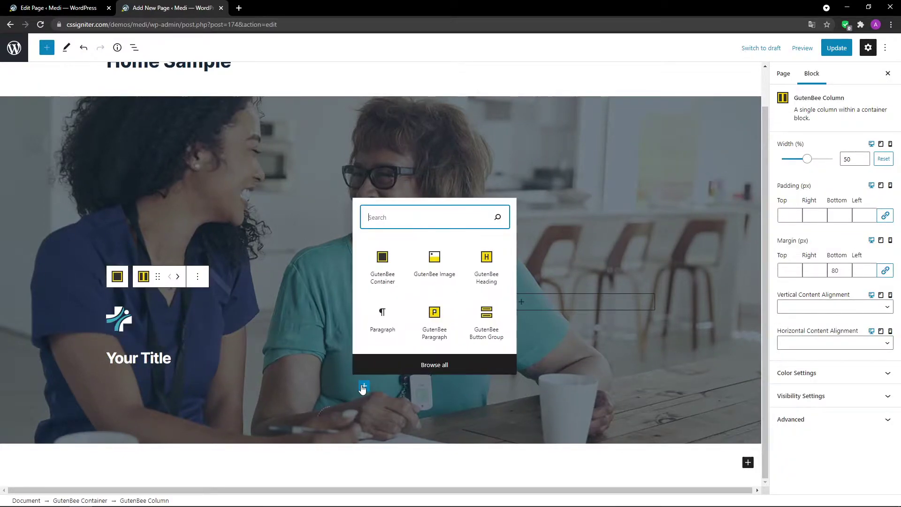
{"action": "left_click", "coordinate": [433, 333]}
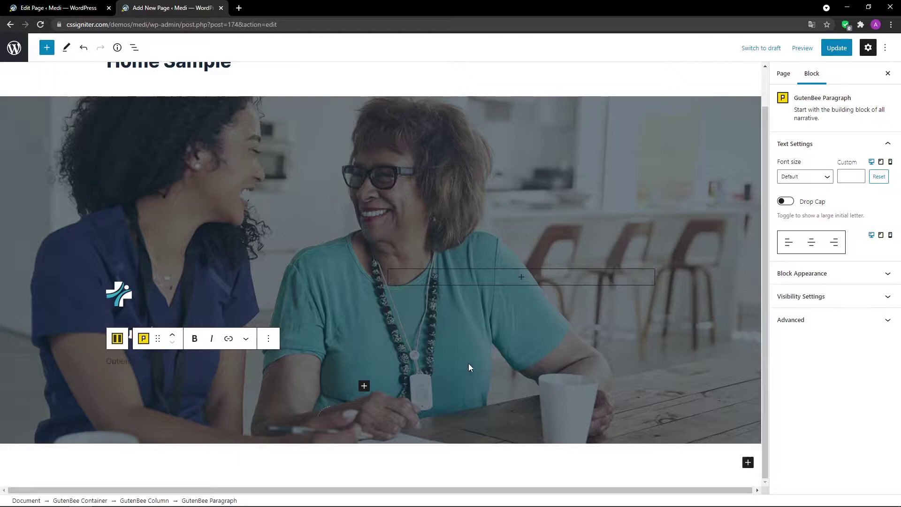
{"action": "left_click", "coordinate": [858, 180]}
{"action": "type", "text": "18"}
- Left-align the "Optional Description" paragraph and set its text colour to white (#ffffff)
{"action": "left_click", "coordinate": [789, 242]}
{"action": "left_click", "coordinate": [811, 273]}
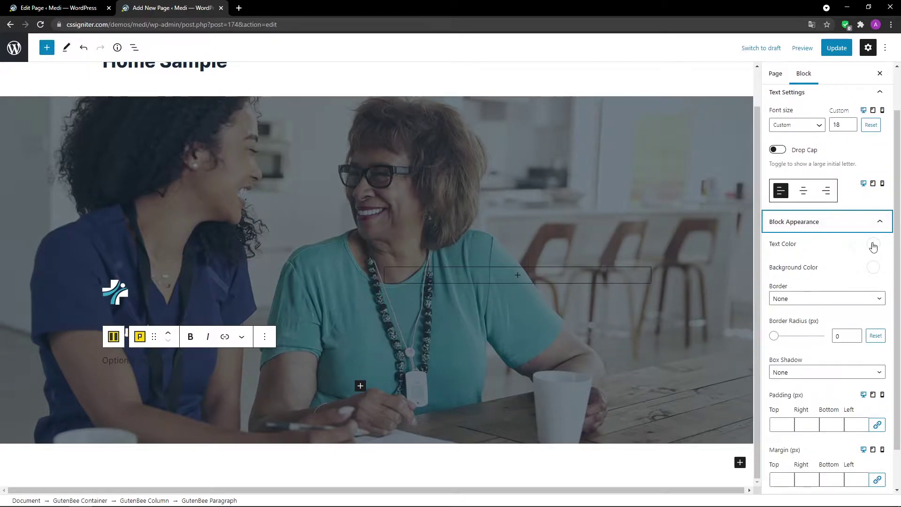
{"action": "left_click", "coordinate": [873, 244]}
{"action": "left_click", "coordinate": [769, 431]}
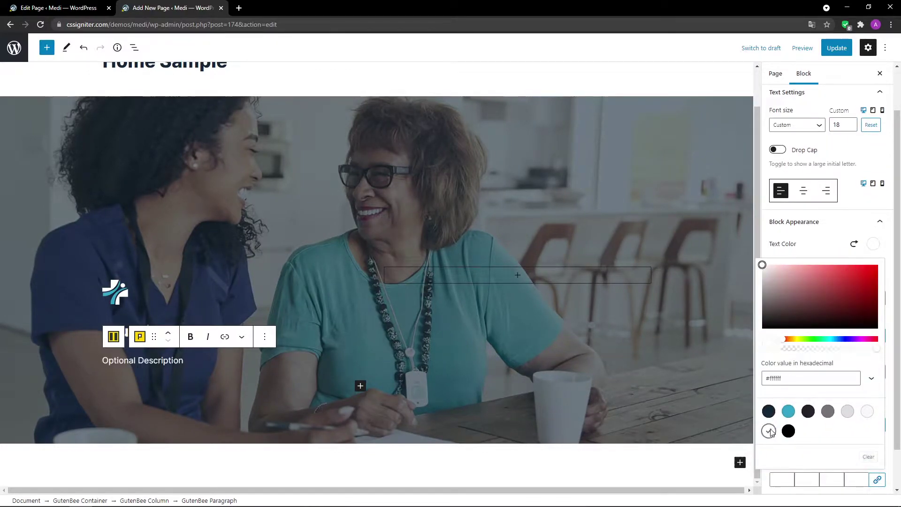
{"action": "left_click", "coordinate": [872, 245]}
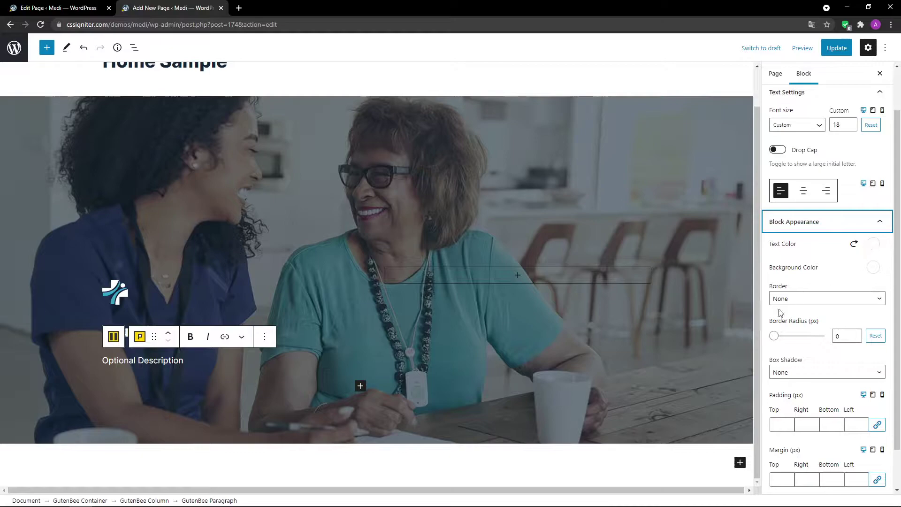
- Add a GutenBee Button Group below the hero description and label its button "Make an appointment"
{"action": "left_click", "coordinate": [360, 387]}
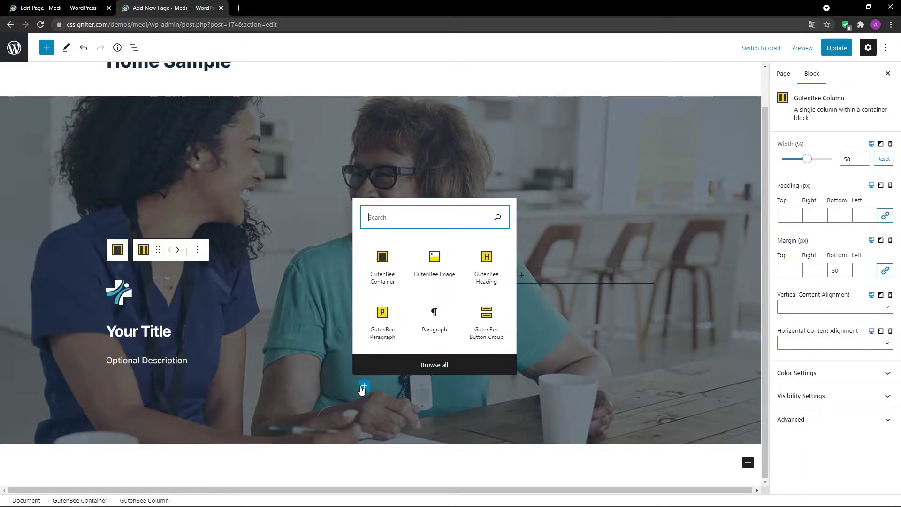
{"action": "left_click", "coordinate": [484, 339]}
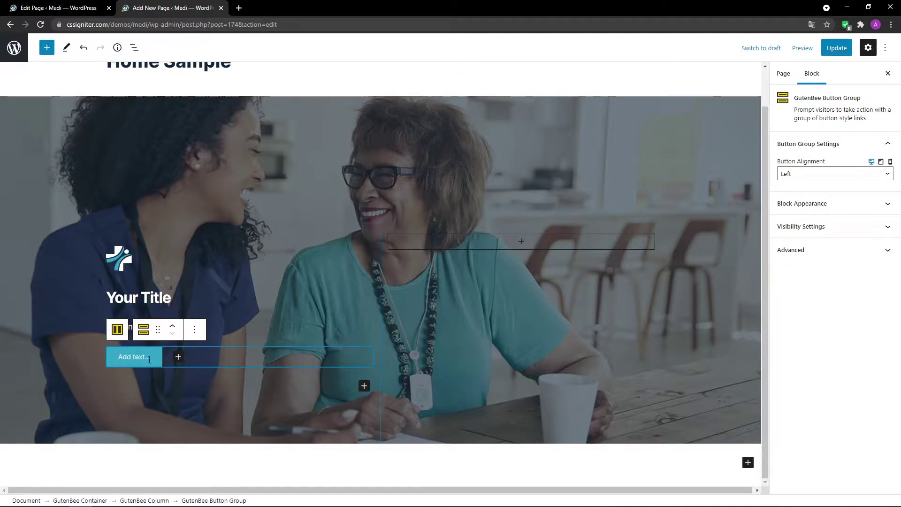
{"action": "left_click", "coordinate": [149, 359]}
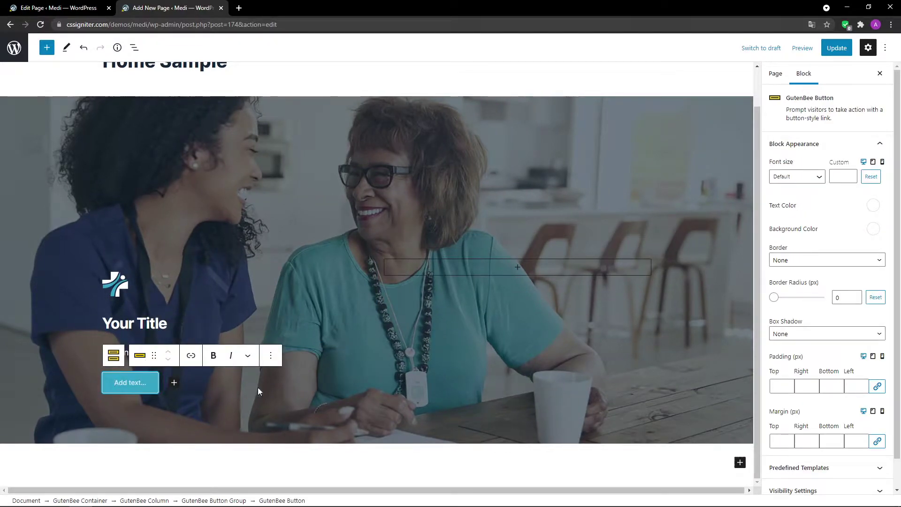
{"action": "type", "text": "Make an appointment"}
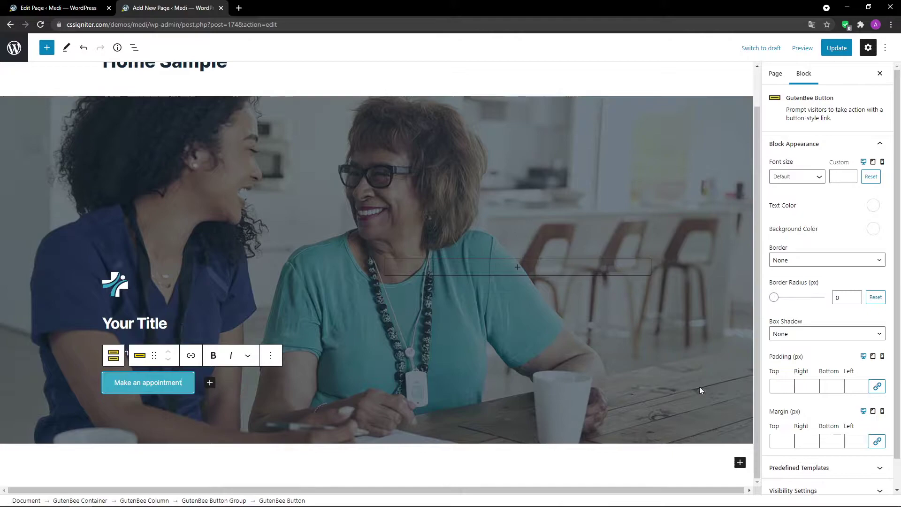
- Set the "Make an appointment" button's padding to 15 px at top and bottom and 30 px at right and left
{"action": "left_click", "coordinate": [785, 387]}
{"action": "type", "text": "15"}
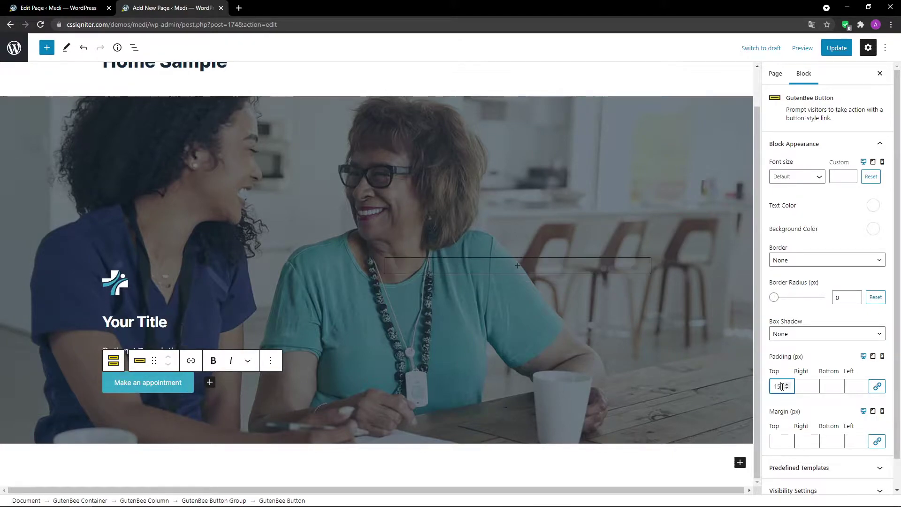
{"action": "left_click", "coordinate": [832, 386]}
{"action": "type", "text": "15"}
{"action": "left_click", "coordinate": [810, 386]}
{"action": "type", "text": "30"}
{"action": "left_click", "coordinate": [859, 386]}
{"action": "type", "text": "30"}
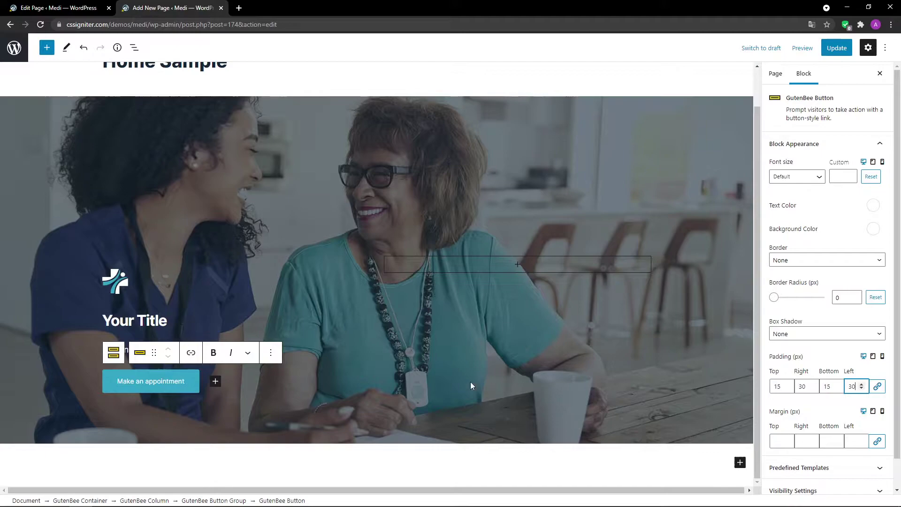
- Update the page with the button group selected, view the published page, and return to the editor
{"action": "left_click", "coordinate": [113, 352]}
{"action": "left_click", "coordinate": [113, 352]}
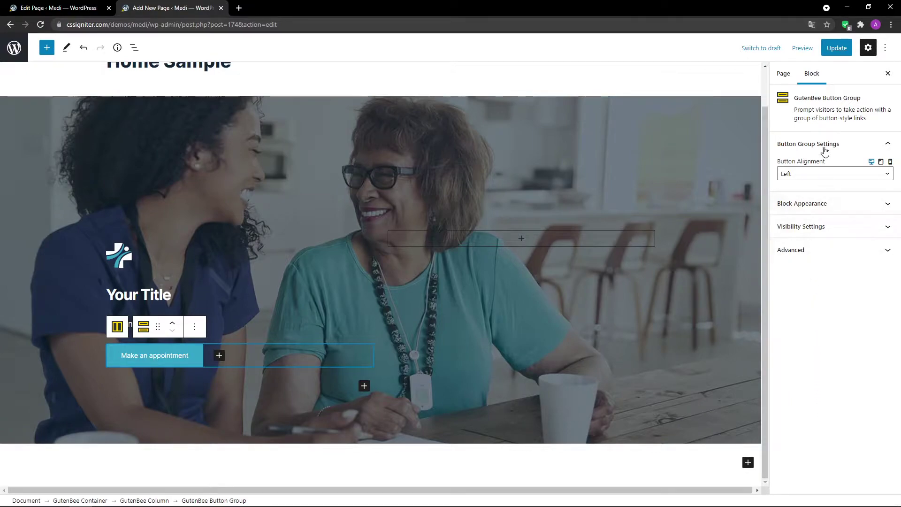
{"action": "left_click", "coordinate": [835, 48]}
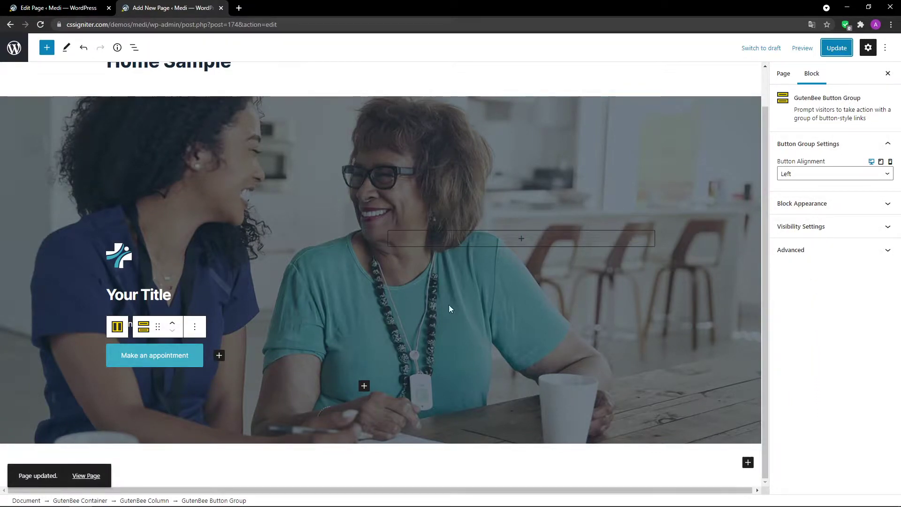
{"action": "left_click", "coordinate": [87, 476]}
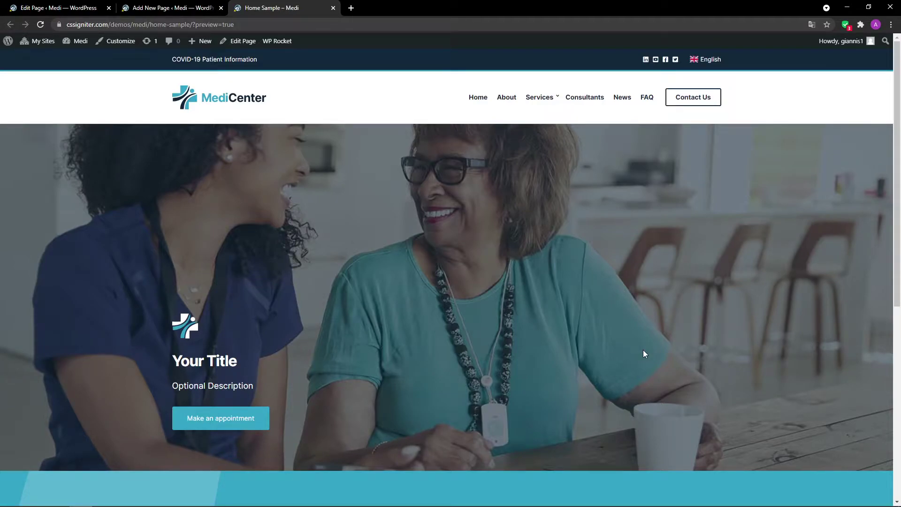
{"action": "left_click", "coordinate": [191, 9]}
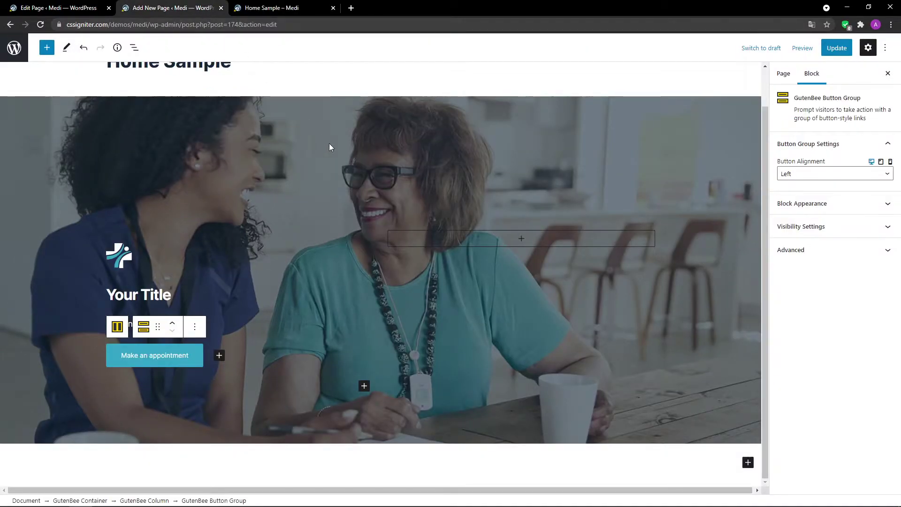
- Add a single-column (100) GutenBee Container below the hero section, make it full width and enable the theme grid
{"action": "left_click", "coordinate": [748, 462]}
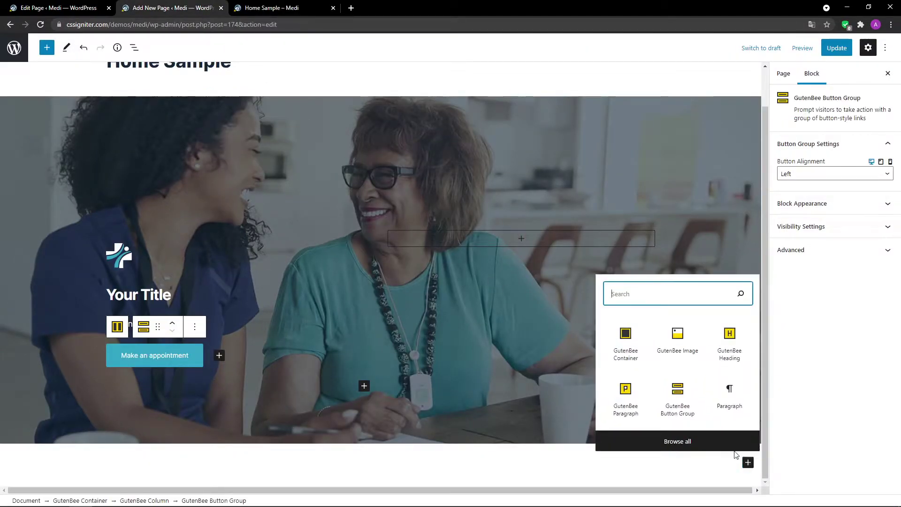
{"action": "left_click", "coordinate": [626, 345]}
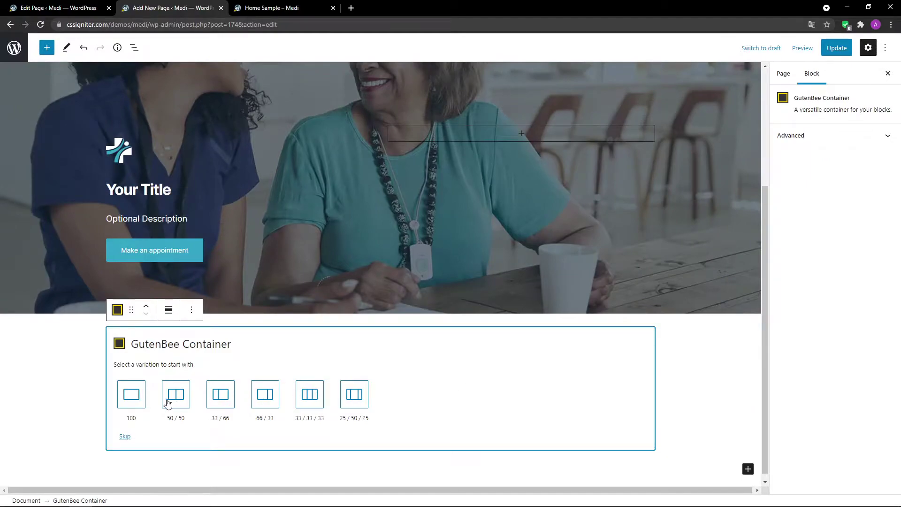
{"action": "left_click", "coordinate": [129, 403]}
{"action": "left_click", "coordinate": [164, 386]}
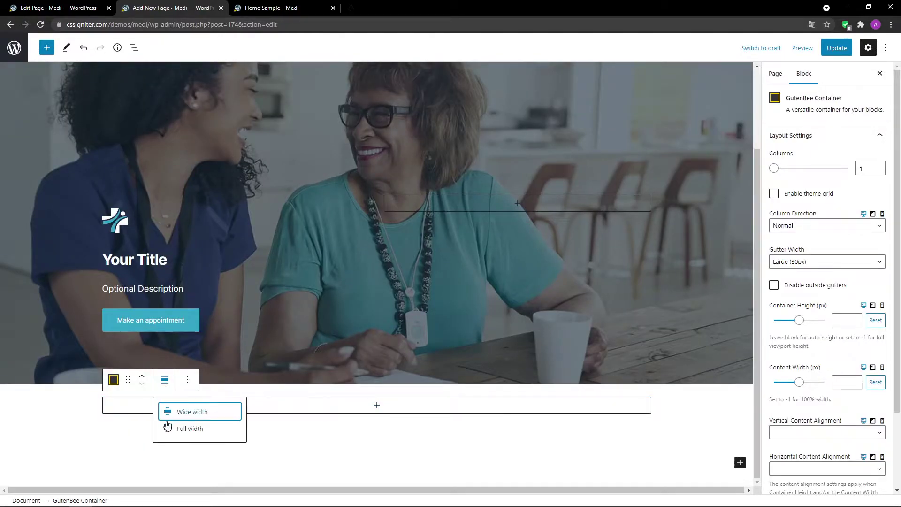
{"action": "left_click", "coordinate": [167, 428]}
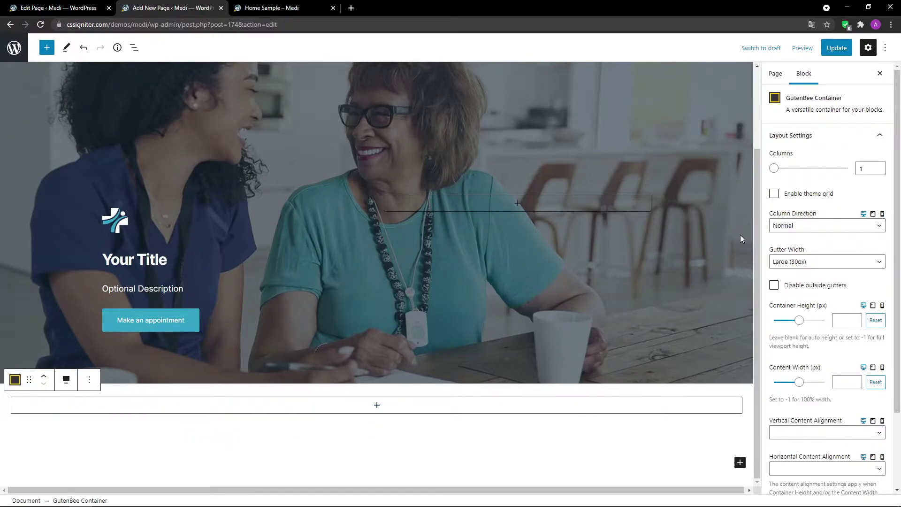
{"action": "left_click", "coordinate": [773, 194]}
- Set the new container's background color to the light grey #f5f8fa from the palette
{"action": "scroll", "coordinate": [822, 198], "scroll_direction": "down", "scroll_amount": 2}
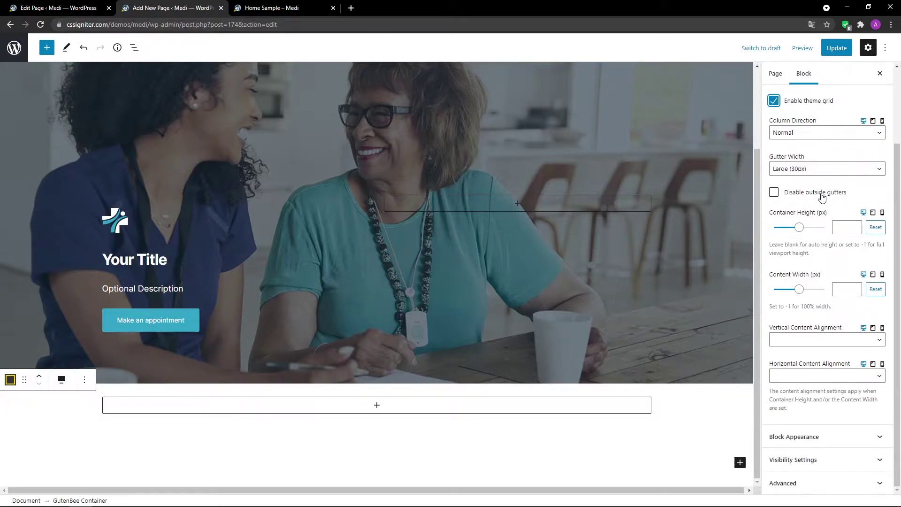
{"action": "left_click", "coordinate": [811, 435]}
{"action": "scroll", "coordinate": [812, 436], "scroll_direction": "down", "scroll_amount": 6}
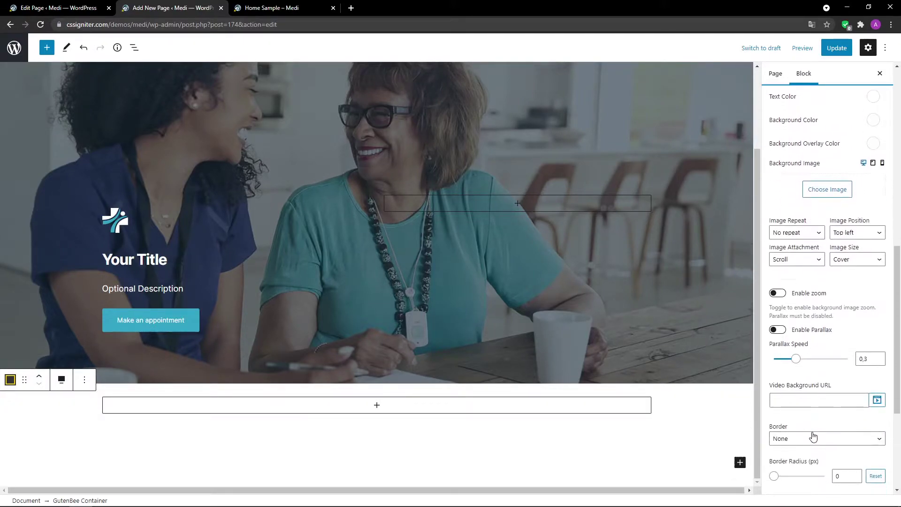
{"action": "left_click", "coordinate": [873, 121]}
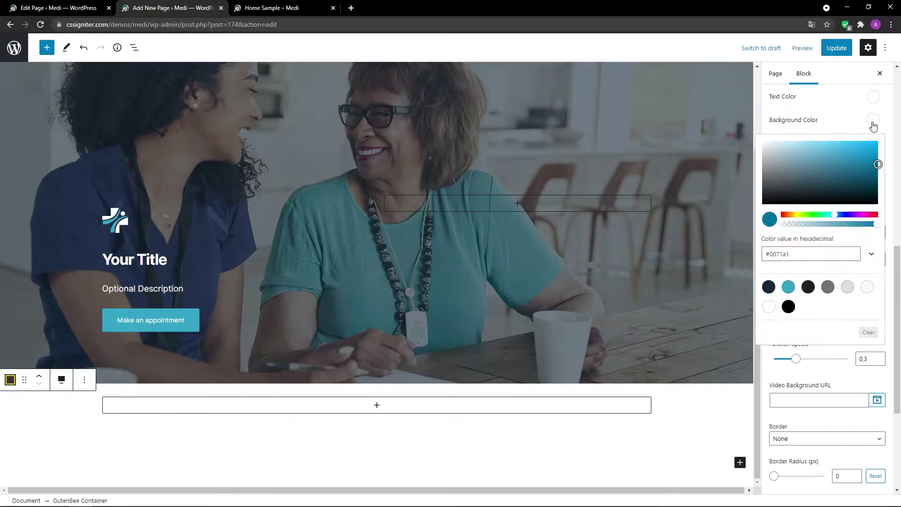
{"action": "left_click", "coordinate": [867, 286]}
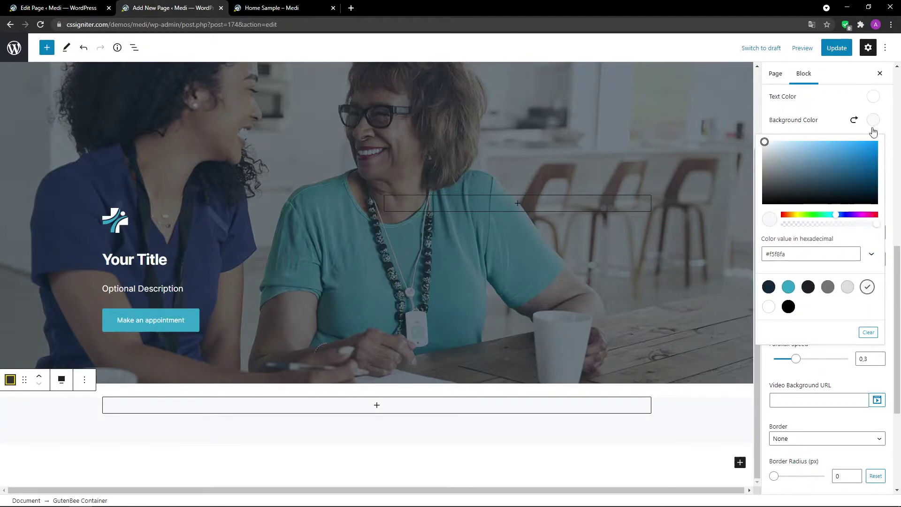
{"action": "left_click", "coordinate": [873, 120]}
- Set the new container's top and bottom padding to 80 px and its bottom margin to 0
{"action": "scroll", "coordinate": [827, 122], "scroll_direction": "down", "scroll_amount": 4}
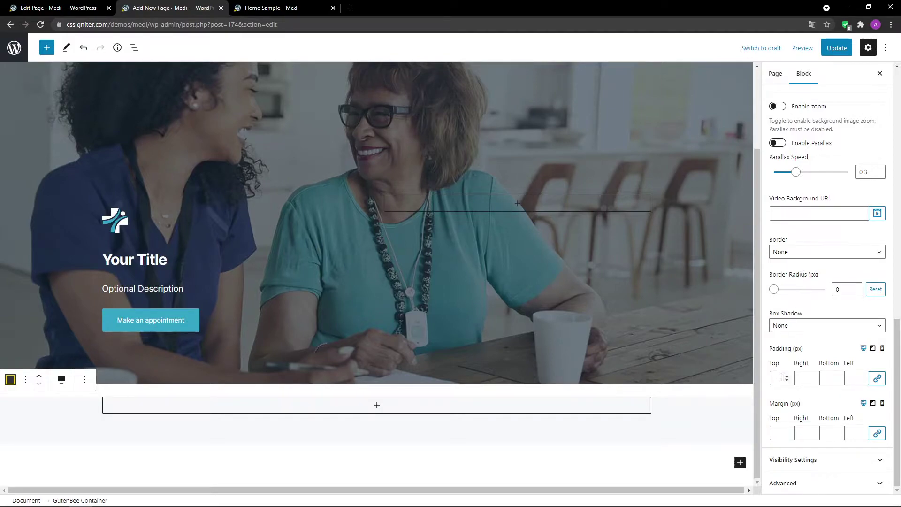
{"action": "type", "text": "80"}
{"action": "left_click", "coordinate": [831, 378]}
{"action": "type", "text": "80"}
{"action": "left_click", "coordinate": [834, 433]}
{"action": "type", "text": "0"}
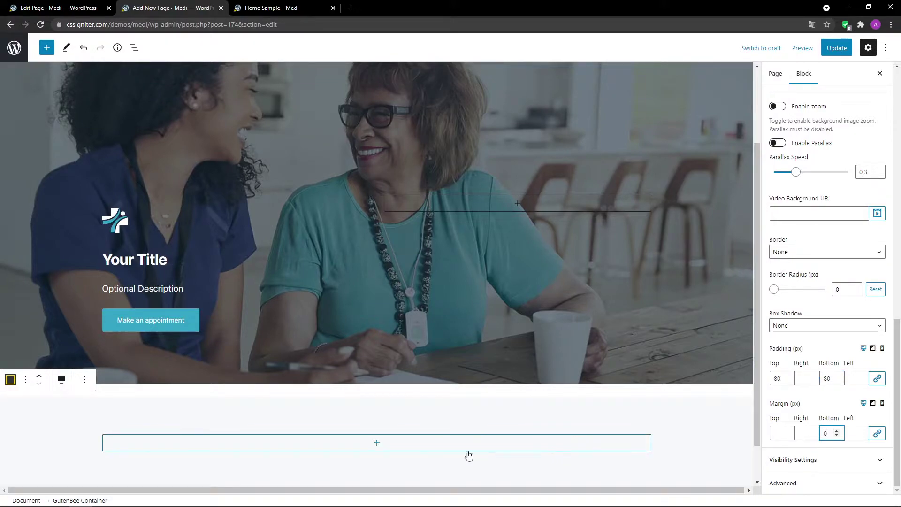
- Add a GutenBee Paragraph reading "Optional Description" inside the light grey container's column
{"action": "left_click", "coordinate": [378, 445]}
{"action": "left_click", "coordinate": [377, 443]}
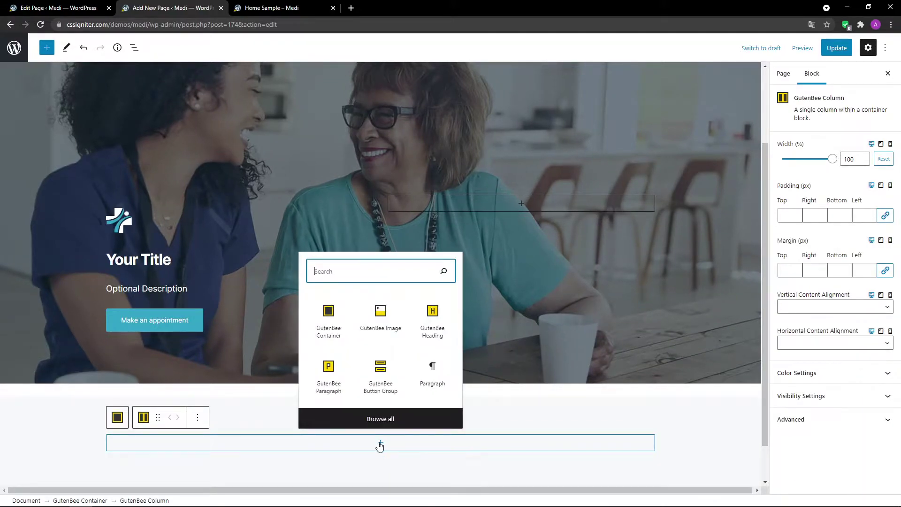
{"action": "left_click", "coordinate": [327, 393]}
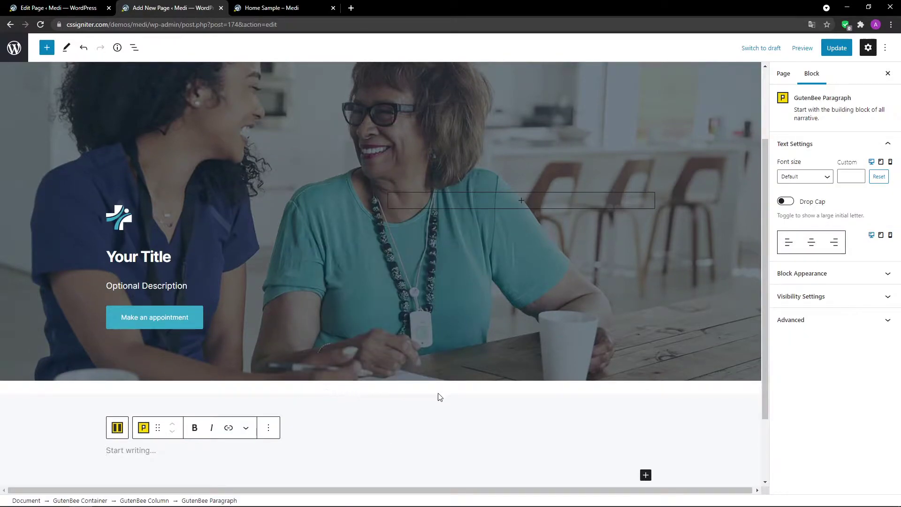
{"action": "scroll", "coordinate": [691, 408], "scroll_direction": "down", "scroll_amount": 2}
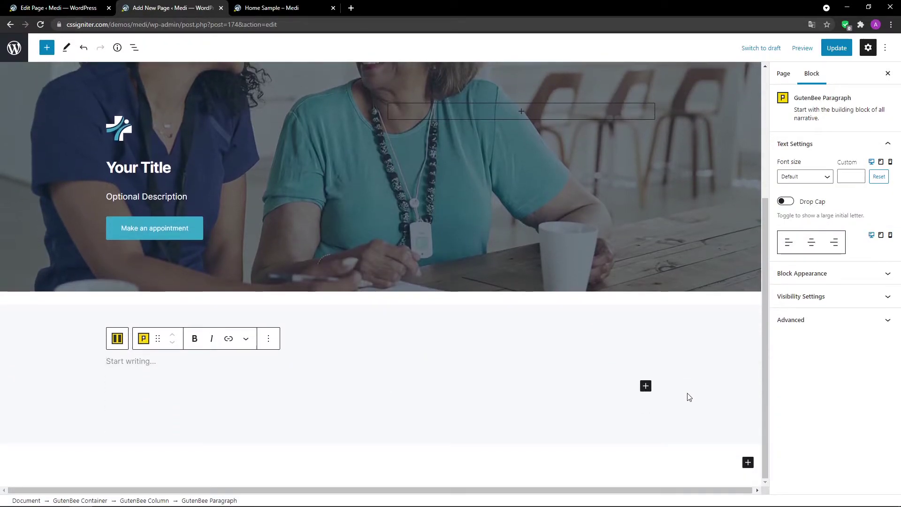
{"action": "type", "text": "Optional Description"}
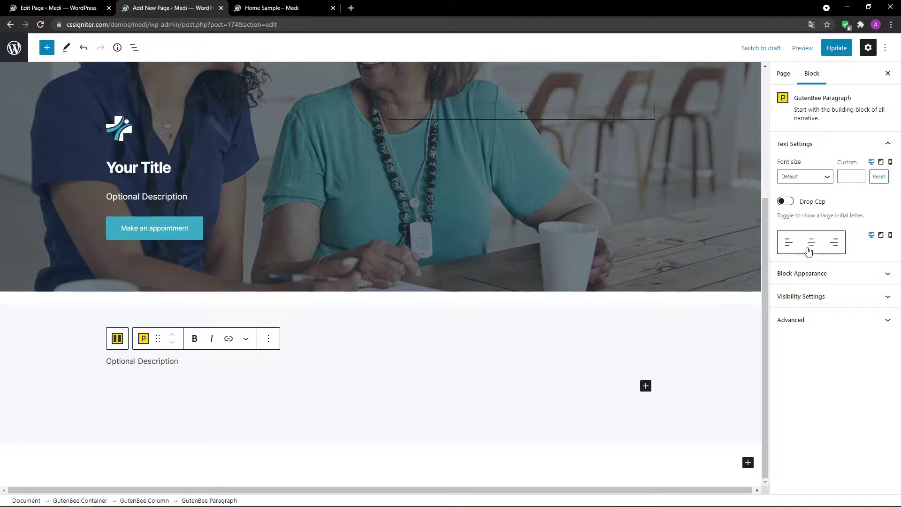
- Center the "Optional Description" paragraph in the light grey section and set its bottom margin to 10 px
{"action": "left_click", "coordinate": [812, 242]}
{"action": "left_click", "coordinate": [830, 274]}
{"action": "scroll", "coordinate": [830, 278], "scroll_direction": "down", "scroll_amount": 2}
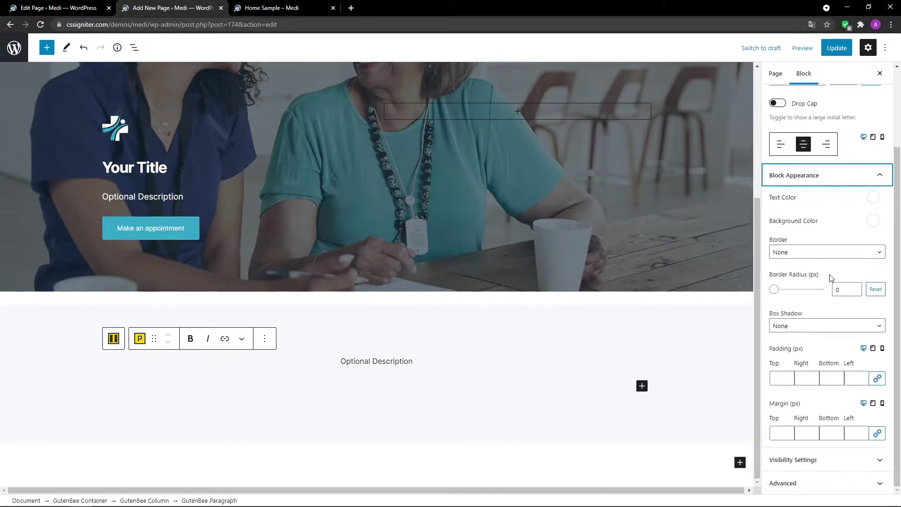
{"action": "left_click", "coordinate": [834, 434]}
{"action": "type", "text": "10"}
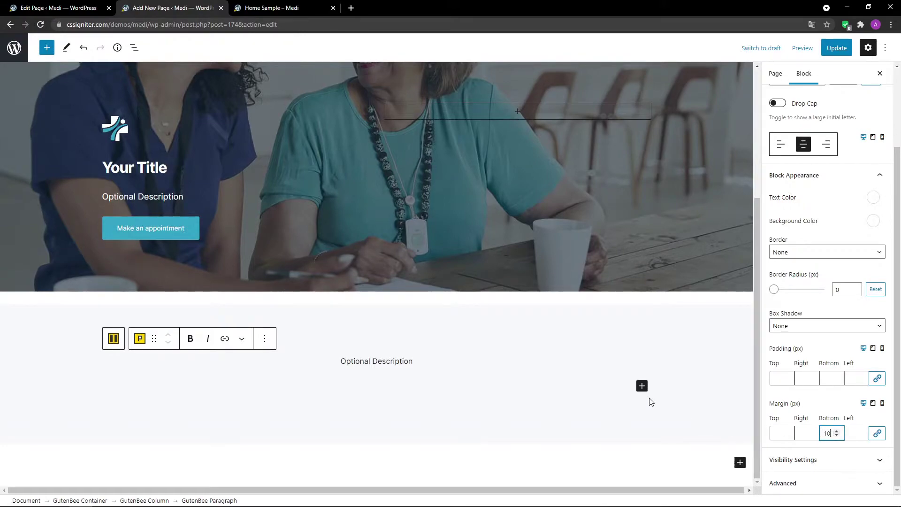
- Add a centered GutenBee Heading reading "Your Title" below the paragraph in the light grey section
{"action": "left_click", "coordinate": [641, 386]}
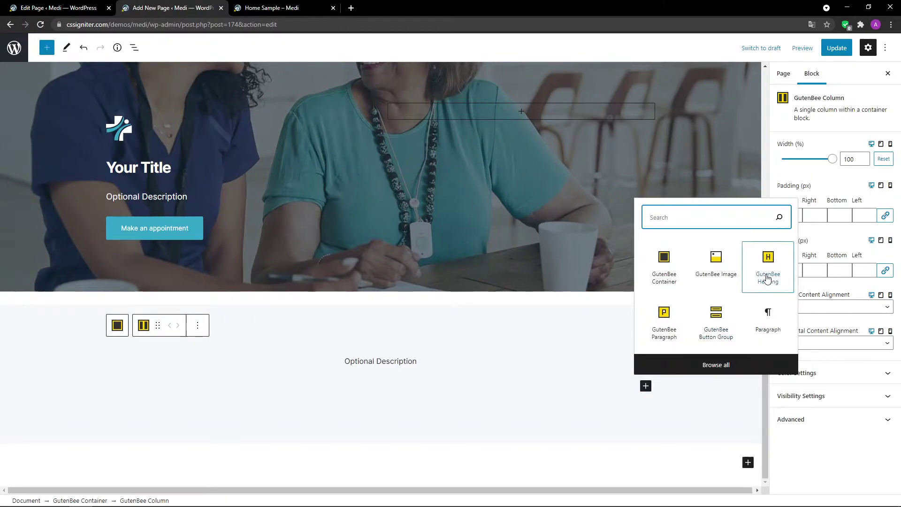
{"action": "left_click", "coordinate": [768, 279]}
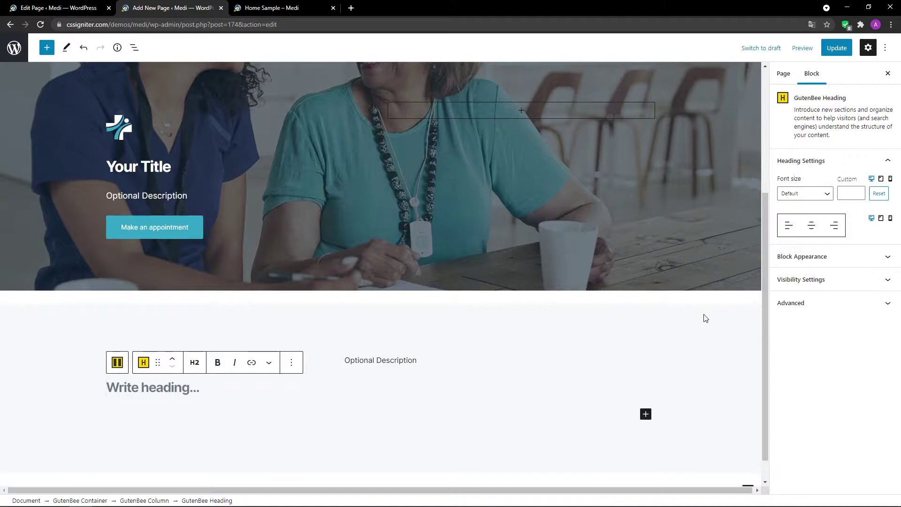
{"action": "scroll", "coordinate": [705, 318], "scroll_direction": "down", "scroll_amount": 1}
{"action": "type", "text": "Your Title"}
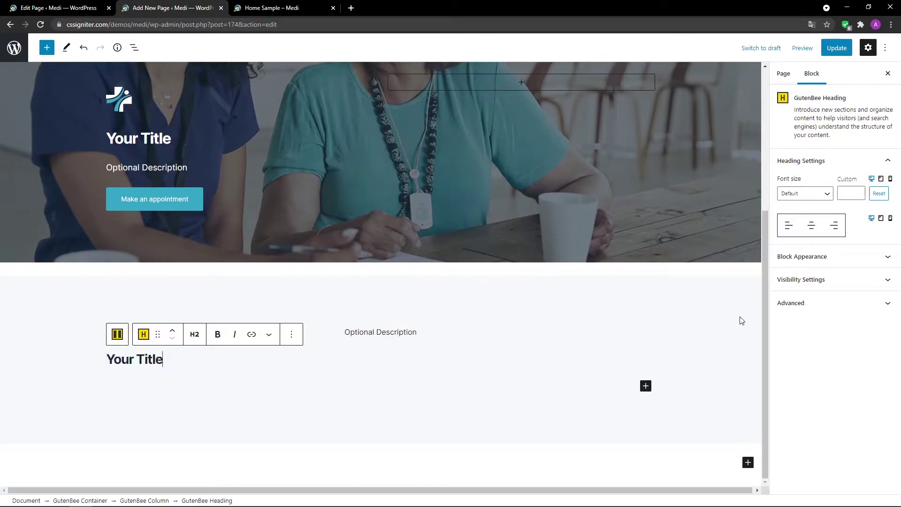
{"action": "left_click", "coordinate": [813, 227]}
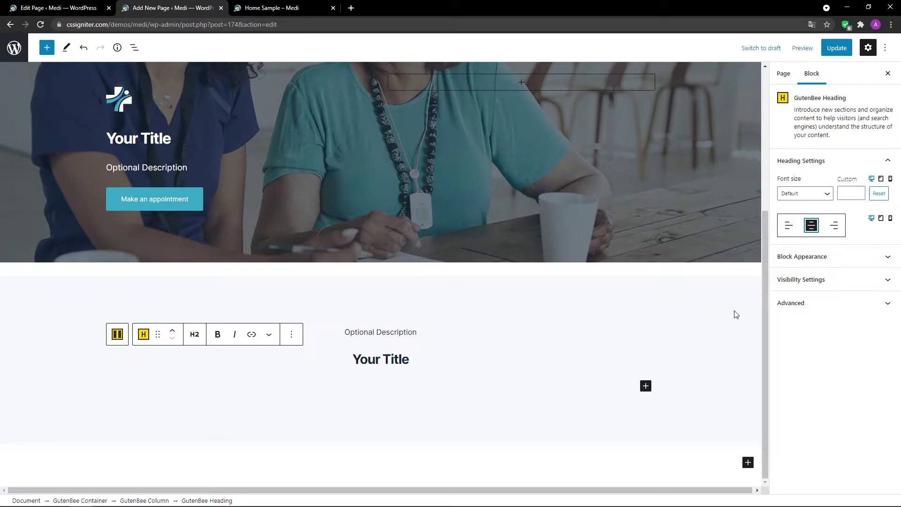
- Add a Spacer block below the centered "Your Title" heading and set its height to 30 pixels
{"action": "left_click", "coordinate": [646, 386]}
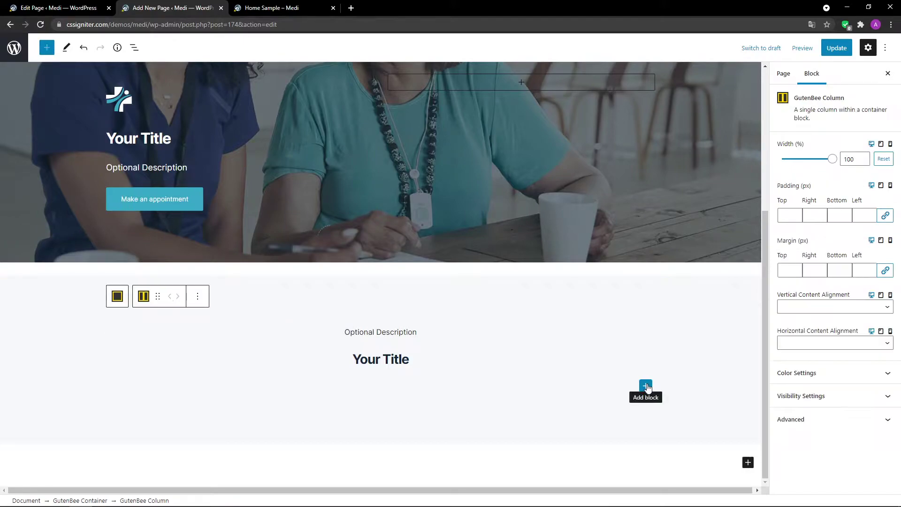
{"action": "type", "text": "spacer"}
{"action": "left_click", "coordinate": [666, 324]}
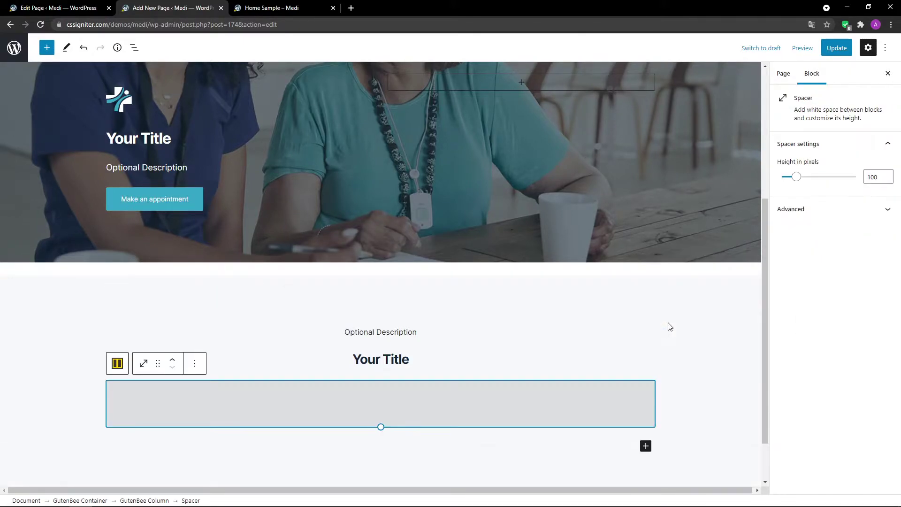
{"action": "left_click", "coordinate": [880, 177]}
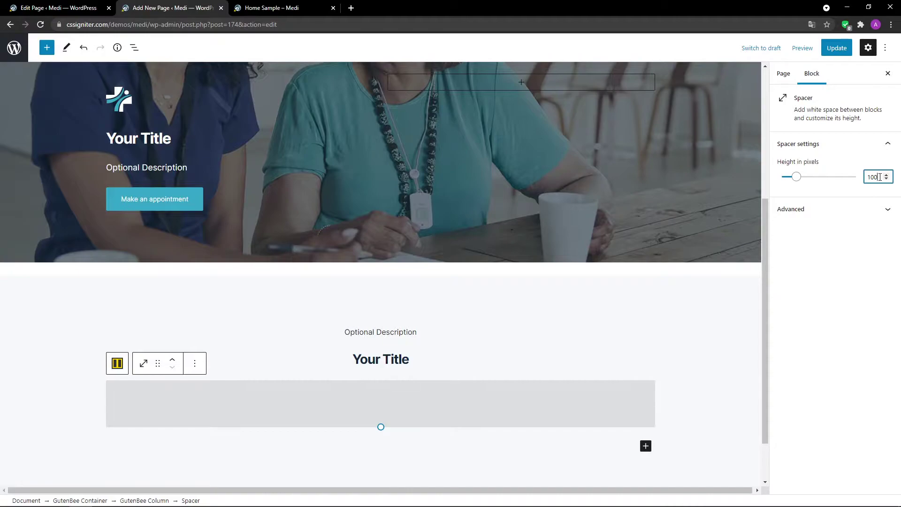
{"action": "type", "text": "30"}
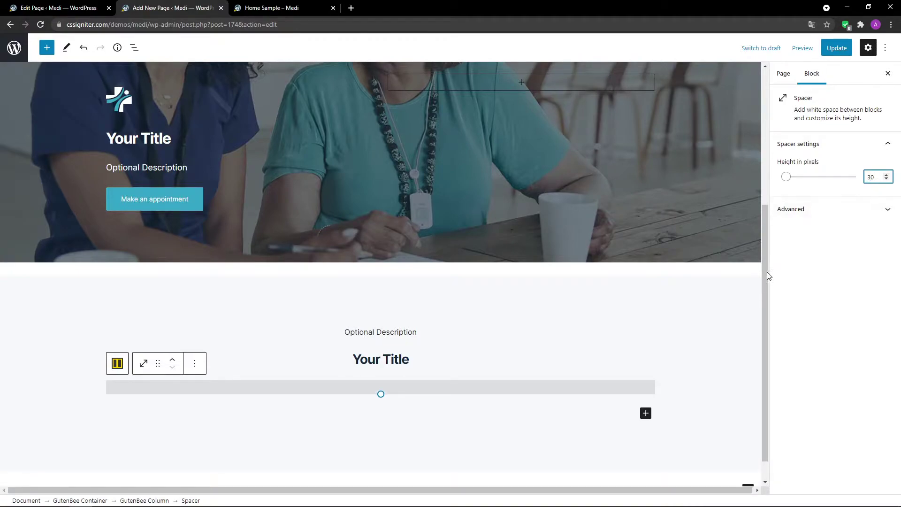
{"action": "scroll", "coordinate": [726, 289], "scroll_direction": "down", "scroll_amount": 1}
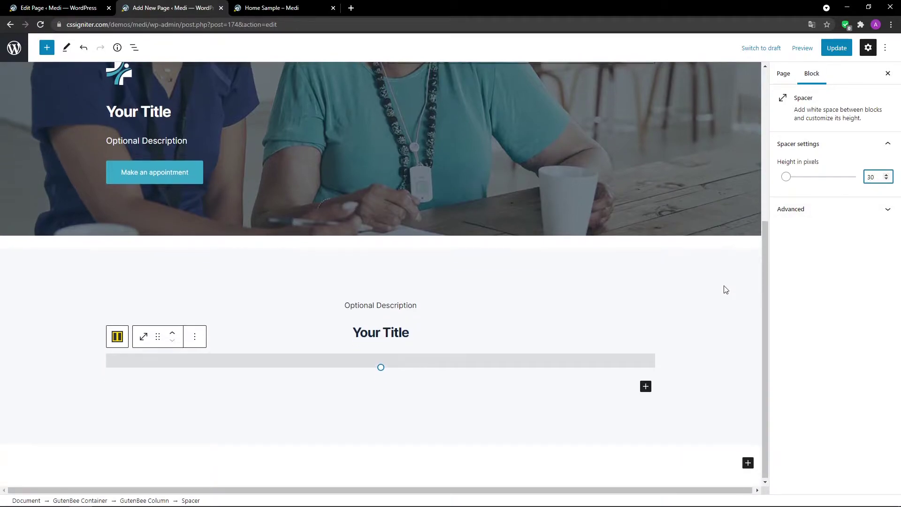
- Add a GutenBee Testimonial block below the spacer in the light grey section, using quote.svg from the media library as its image
{"action": "left_click", "coordinate": [646, 385]}
{"action": "type", "text": "testi"}
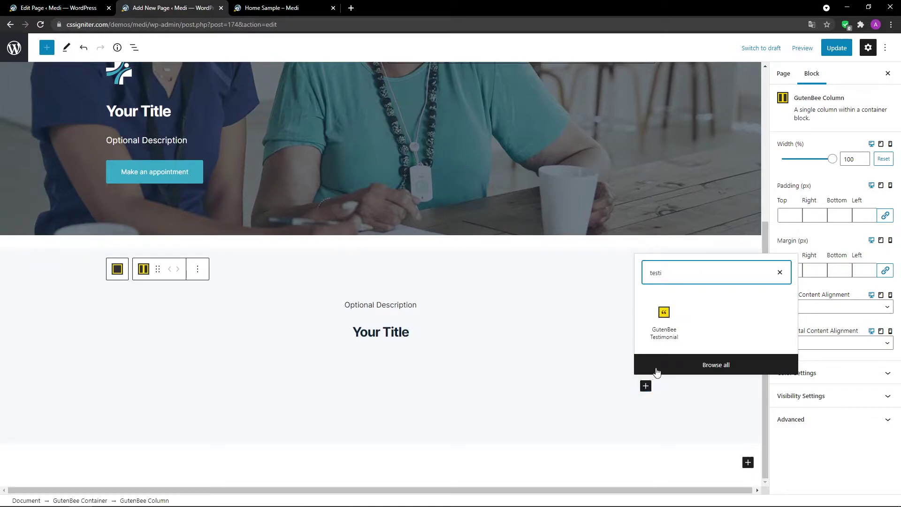
{"action": "left_click", "coordinate": [664, 324]}
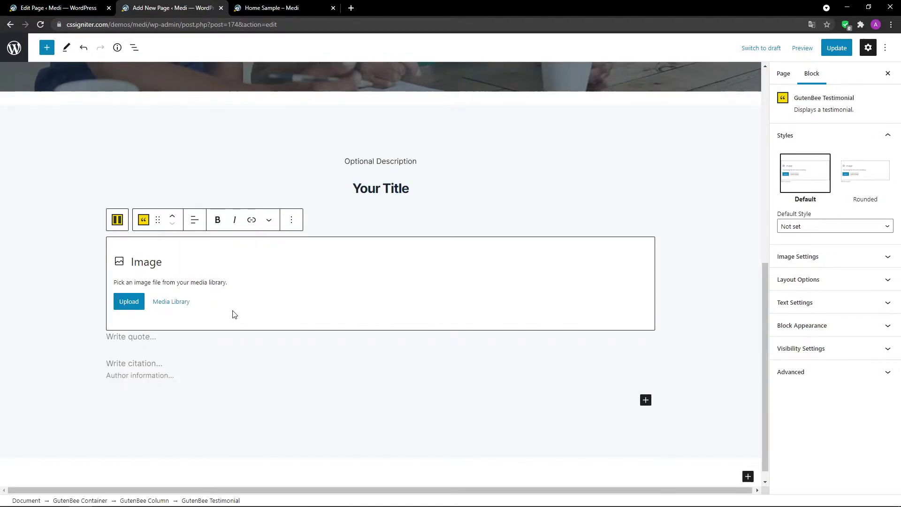
{"action": "left_click", "coordinate": [174, 304]}
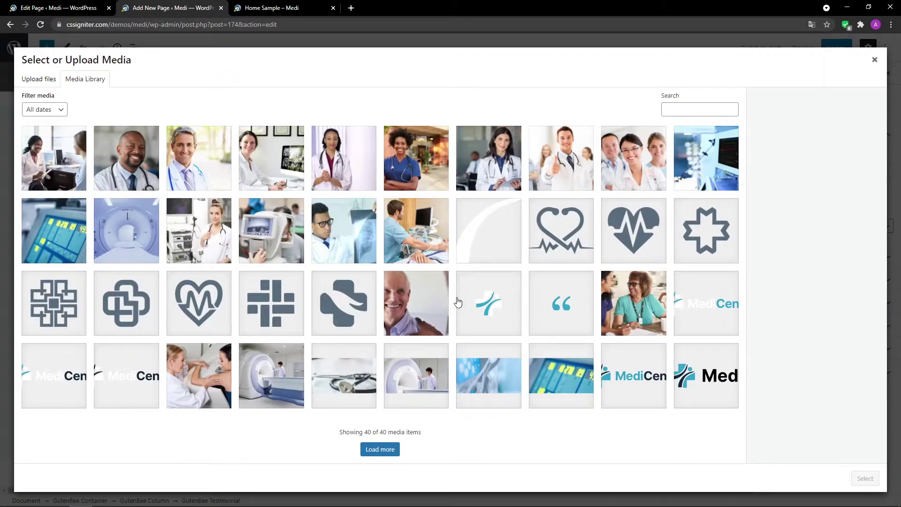
{"action": "left_click", "coordinate": [560, 305]}
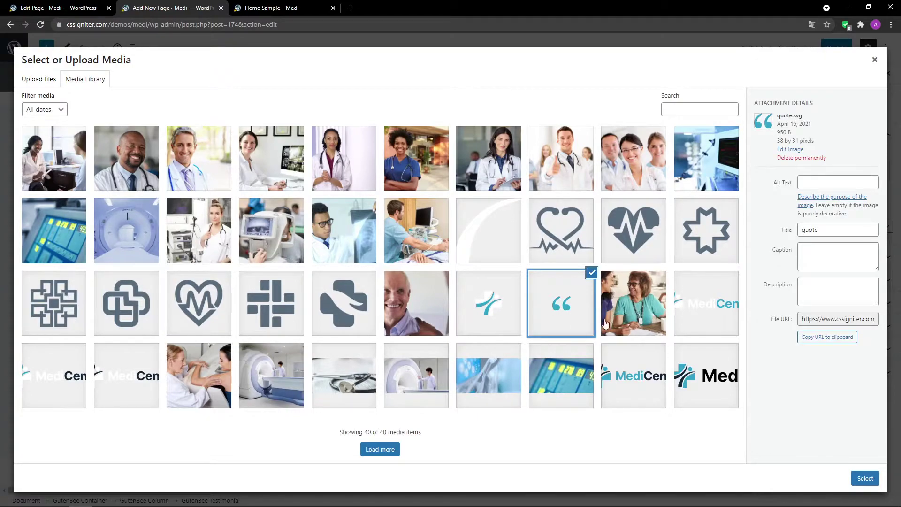
{"action": "left_click", "coordinate": [865, 478]}
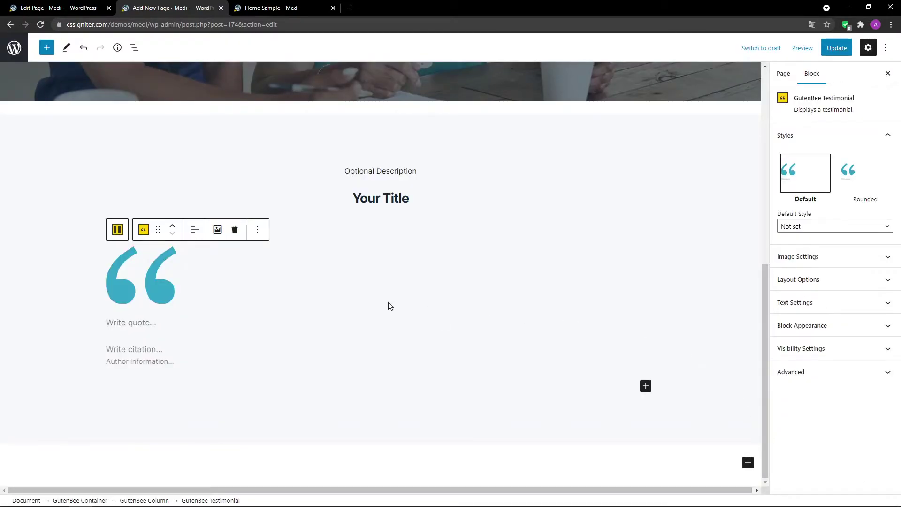
- Center the testimonial and fill its quote with the placeholder text beginning "Proin ligula felis, porta in mi non"
{"action": "left_click", "coordinate": [195, 231]}
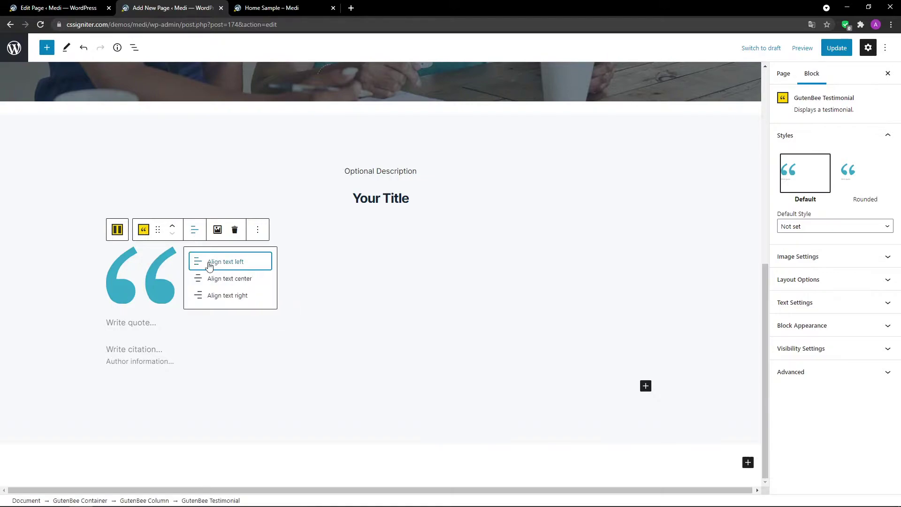
{"action": "left_click", "coordinate": [217, 281]}
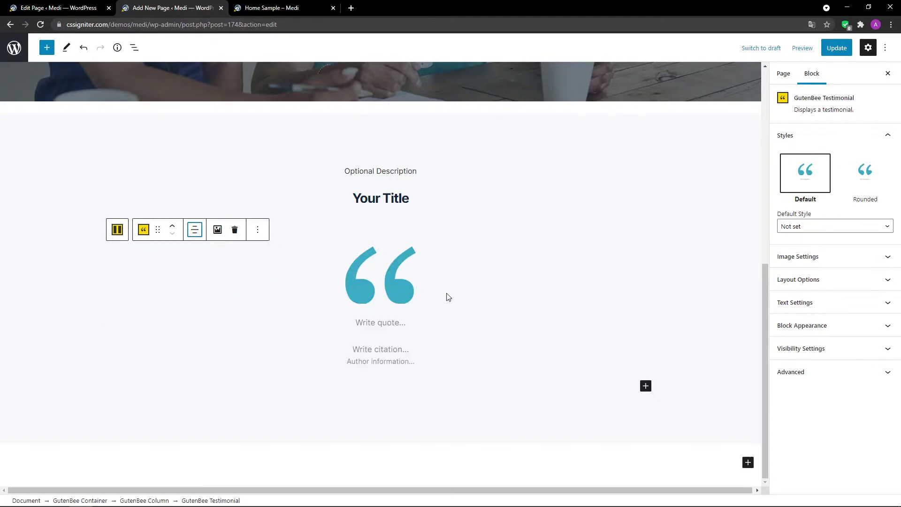
{"action": "left_click", "coordinate": [447, 323]}
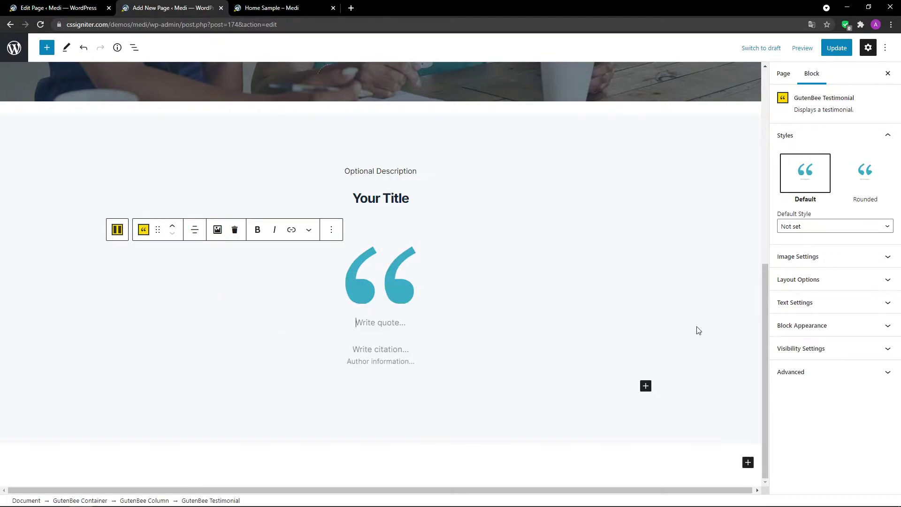
{"action": "type", "text": "Proin ligula felis, porta in mi non, aliquam gravida felis. In ultricies elit at dui semper, sed placerat lacus rhoncus. Donec porta ultricies sapien, non interdum neque luctus aliquet. Phasellus et tellus luctus sollicitudin diam ut ullamcorper augue."}
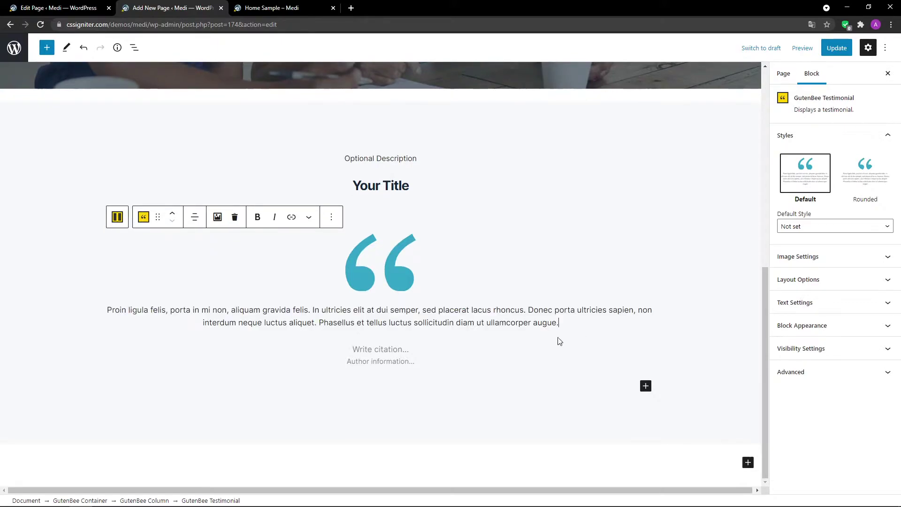
- Enter the testimonial author's name in bold as the citation and "September 2021" as the author information
{"action": "type", "text": "Mary Young"}
{"action": "key", "text": "ctrl+a"}
{"action": "left_click", "coordinate": [257, 217]}
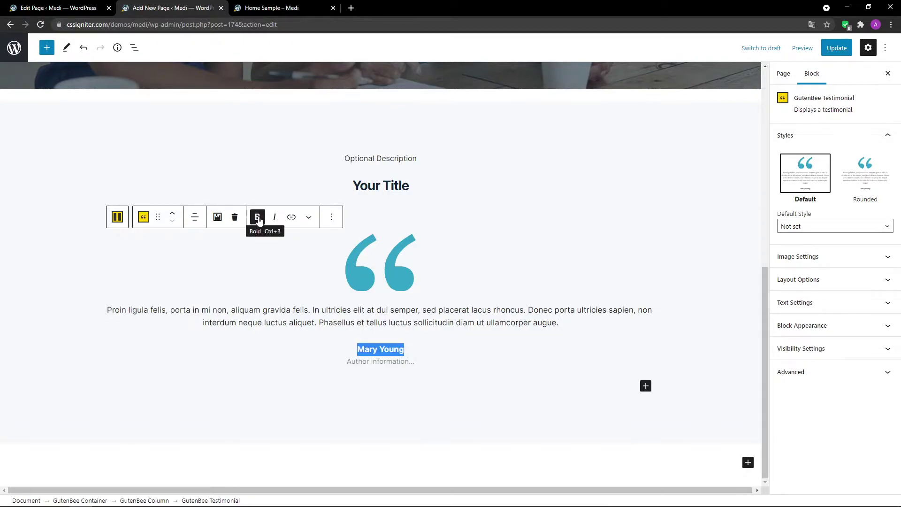
{"action": "left_click", "coordinate": [444, 360]}
{"action": "type", "text": "September 2021"}
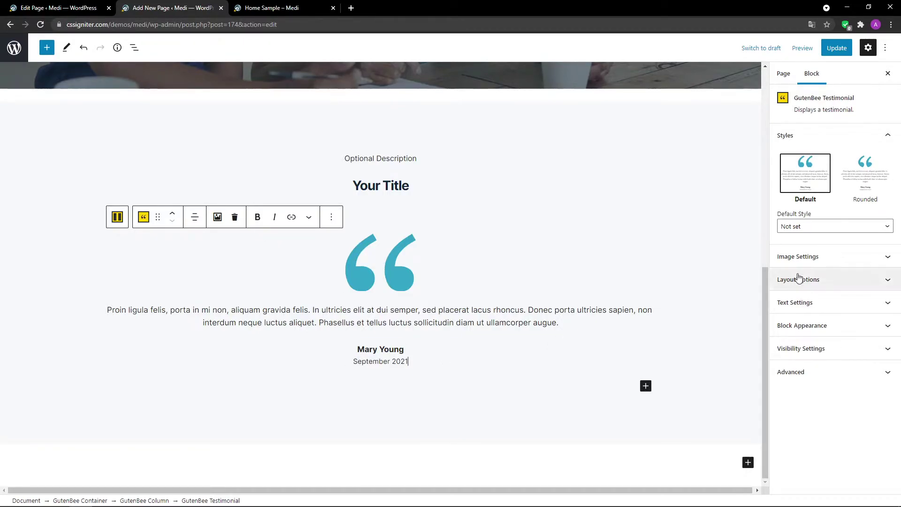
- Set the testimonial's image width to 40
{"action": "left_click", "coordinate": [827, 259]}
{"action": "left_click", "coordinate": [844, 289]}
{"action": "type", "text": "40"}
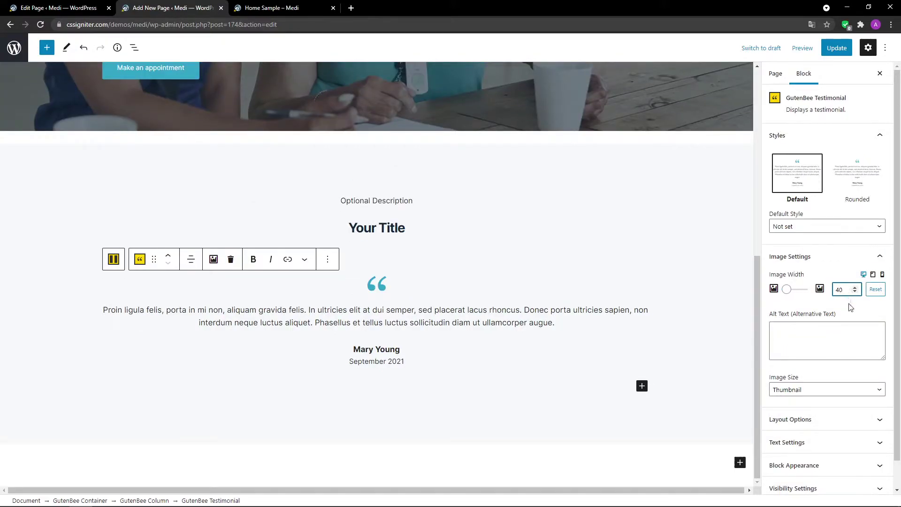
- Set the testimonial's text color to the dark grey swatch #212121
{"action": "scroll", "coordinate": [851, 307], "scroll_direction": "down", "scroll_amount": 1}
{"action": "left_click", "coordinate": [841, 436]}
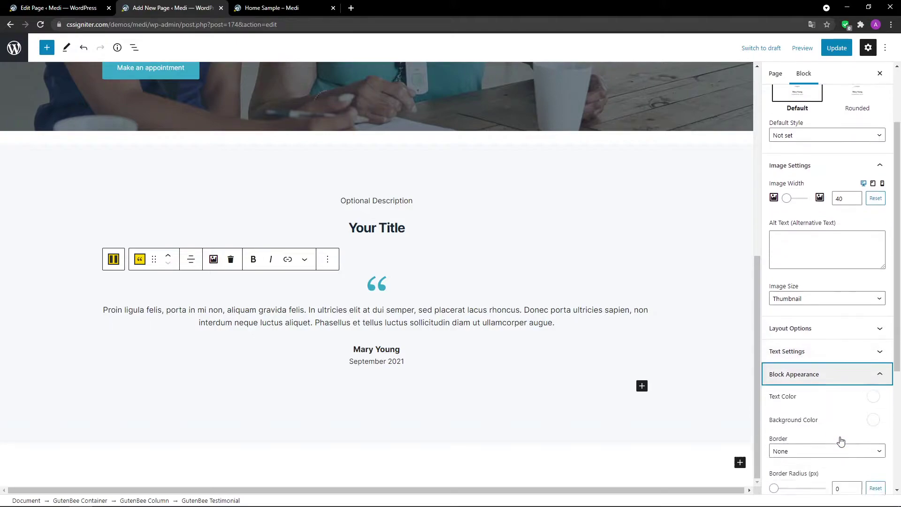
{"action": "left_click", "coordinate": [874, 244]}
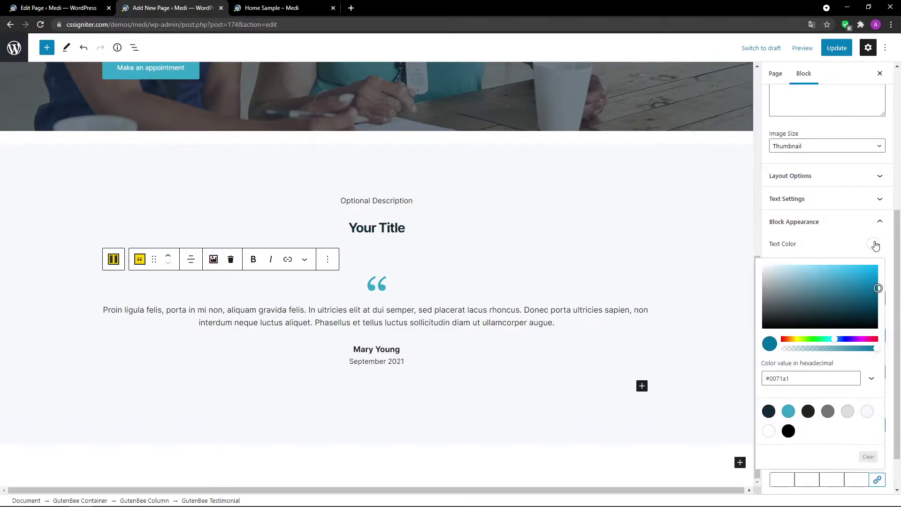
{"action": "left_click", "coordinate": [808, 411]}
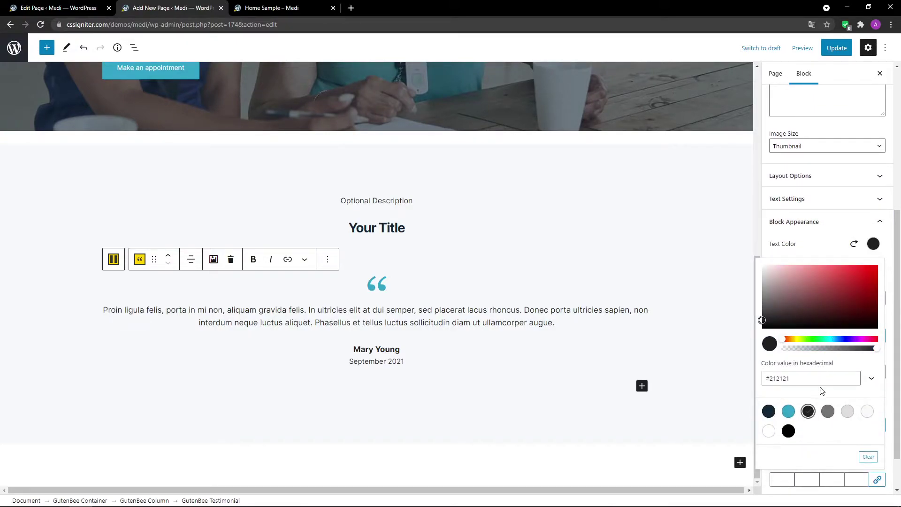
{"action": "left_click", "coordinate": [874, 244]}
{"action": "scroll", "coordinate": [825, 254], "scroll_direction": "down", "scroll_amount": 1}
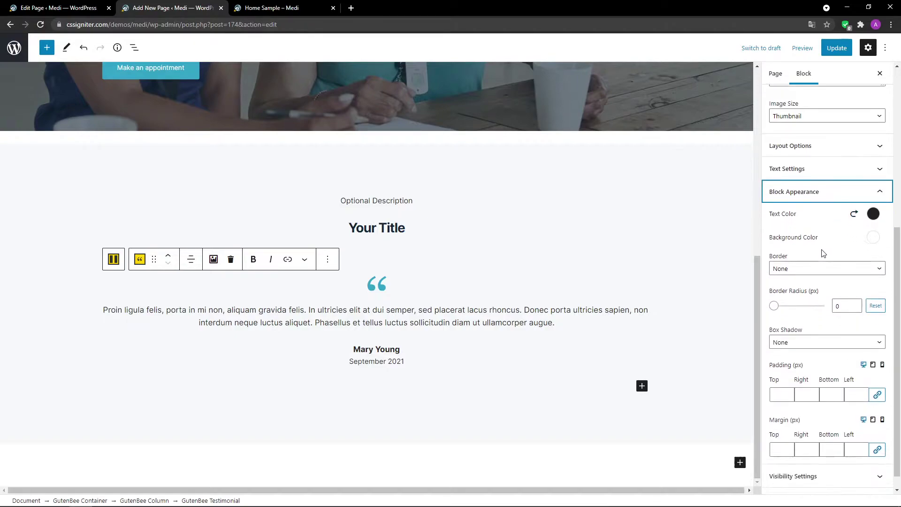
- Give the testimonial right and left padding of 100 px each
{"action": "left_click", "coordinate": [806, 378]}
{"action": "type", "text": "100"}
{"action": "left_click", "coordinate": [857, 378]}
{"action": "type", "text": "100"}
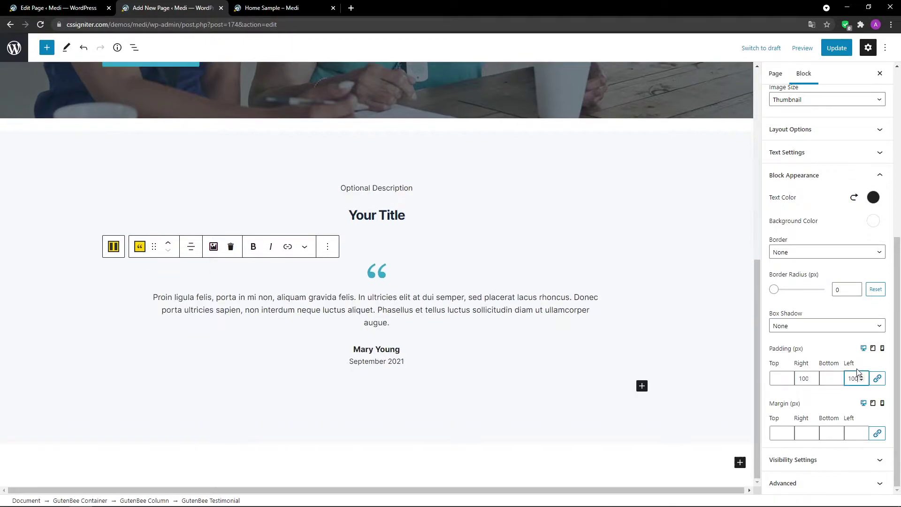
- Update the page and reload the Home Sample preview to check the testimonial section
{"action": "left_click", "coordinate": [835, 47]}
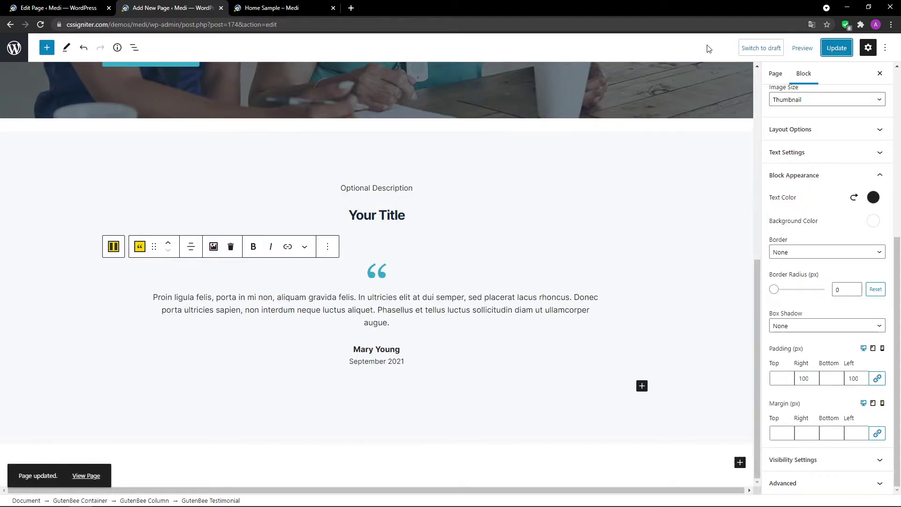
{"action": "left_click", "coordinate": [283, 8]}
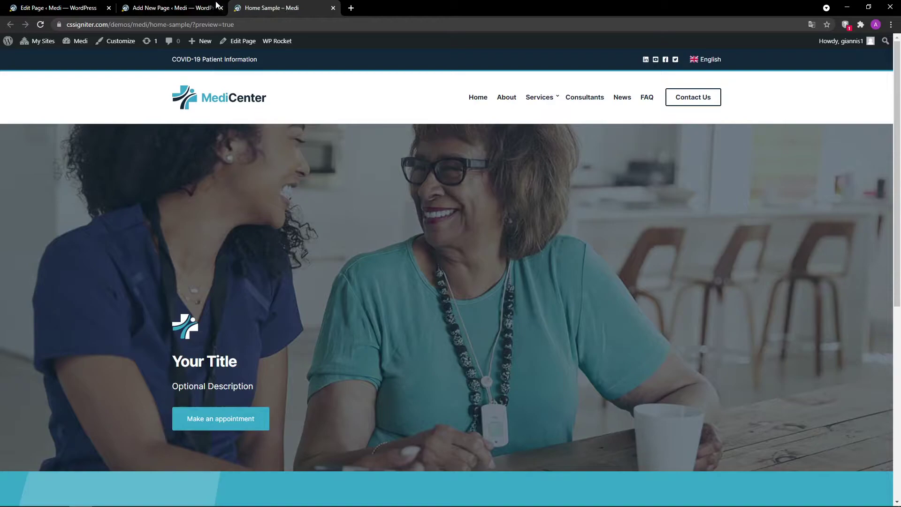
{"action": "left_click", "coordinate": [40, 25]}
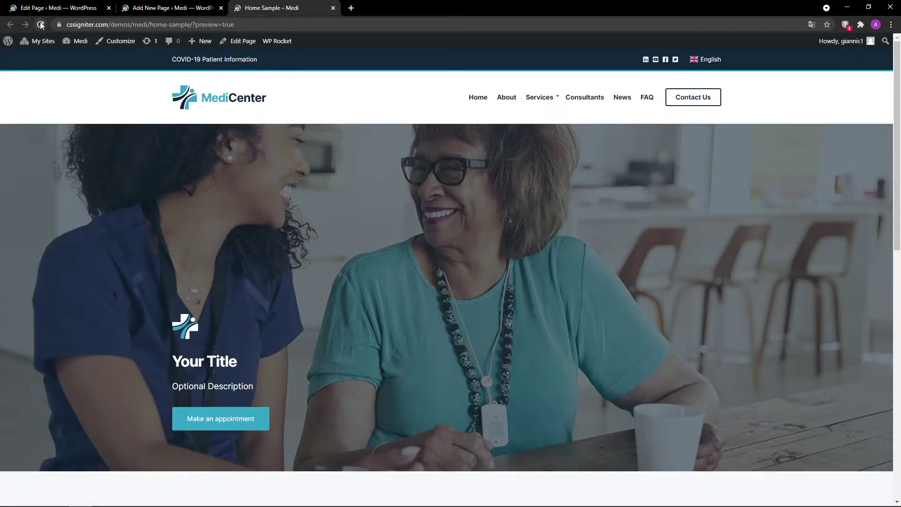
{"action": "scroll", "coordinate": [725, 368], "scroll_direction": "down", "scroll_amount": 5}
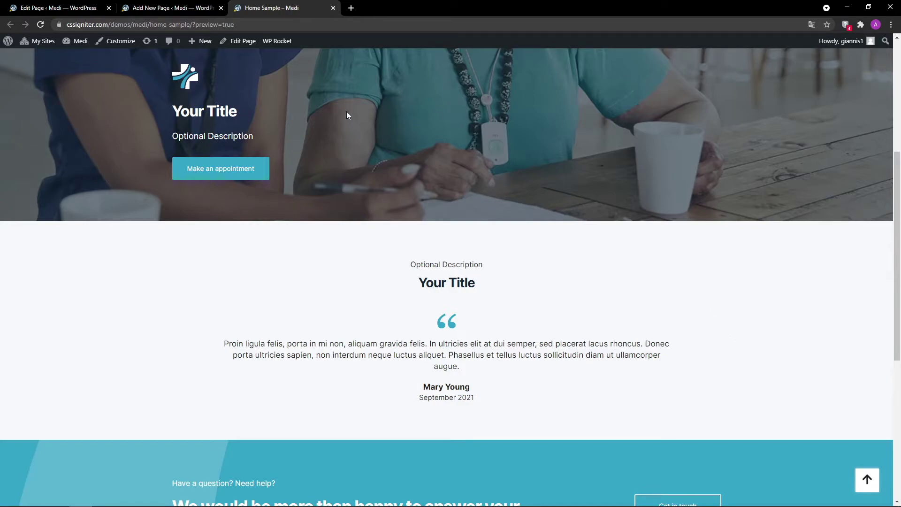
- Return to the page editor and duplicate the light grey container that holds the testimonial
{"action": "left_click", "coordinate": [192, 8]}
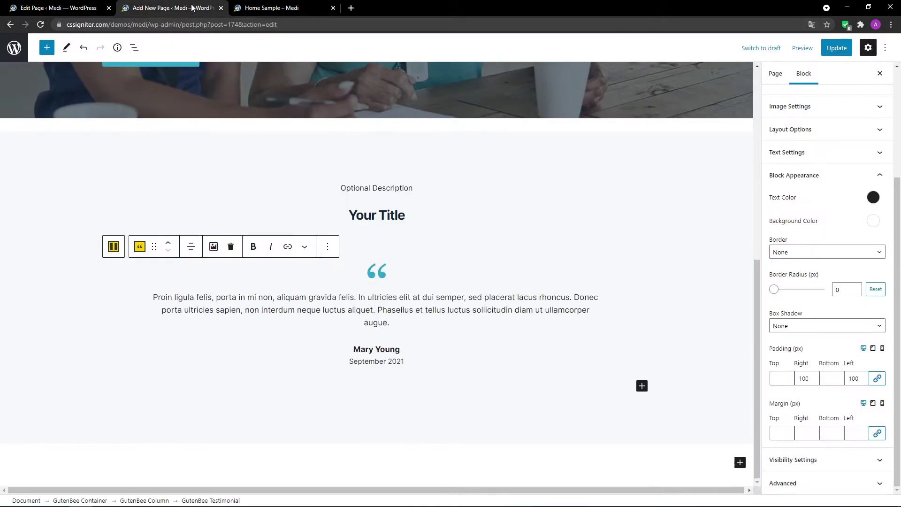
{"action": "left_click", "coordinate": [144, 161]}
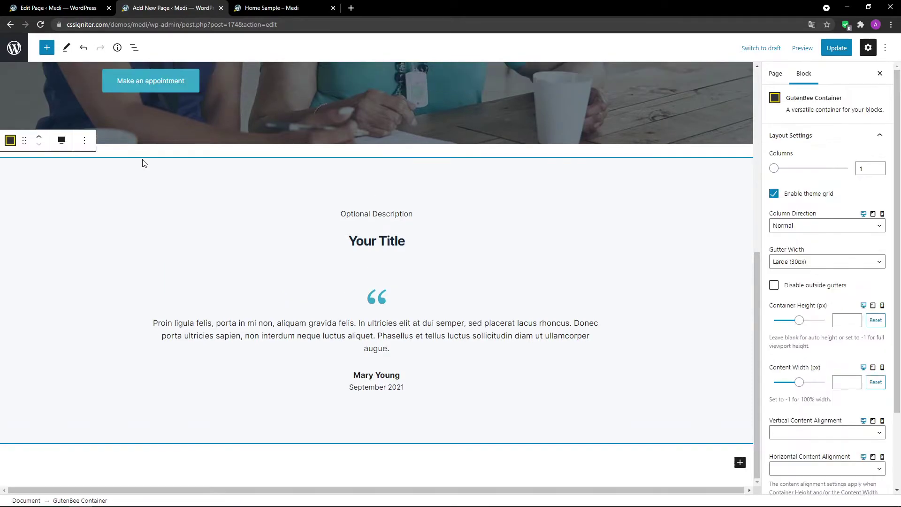
{"action": "left_click", "coordinate": [84, 140]}
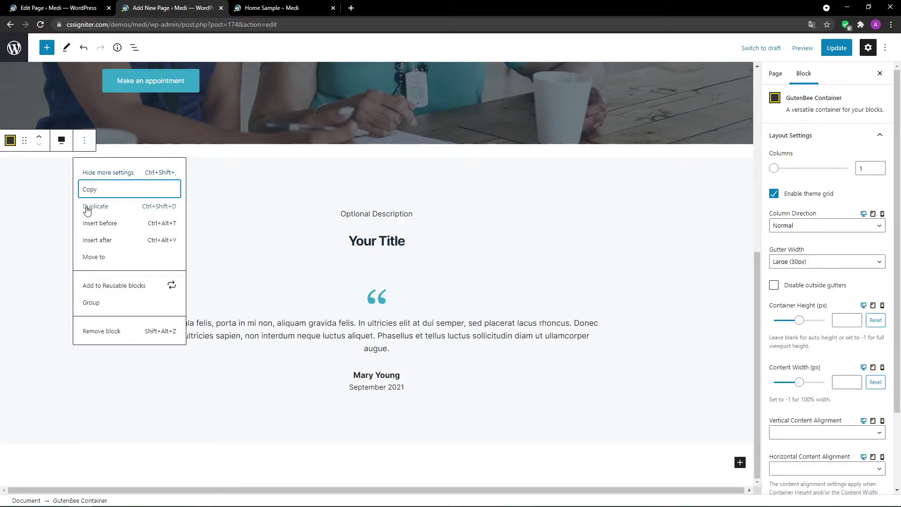
{"action": "left_click", "coordinate": [89, 206]}
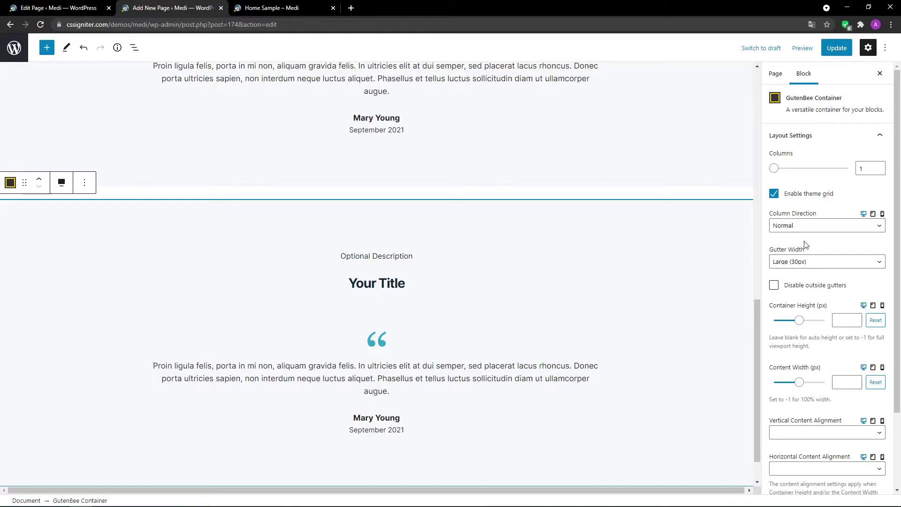
- Change the duplicated container's background color to white (#ffffff)
{"action": "scroll", "coordinate": [845, 249], "scroll_direction": "down", "scroll_amount": 2}
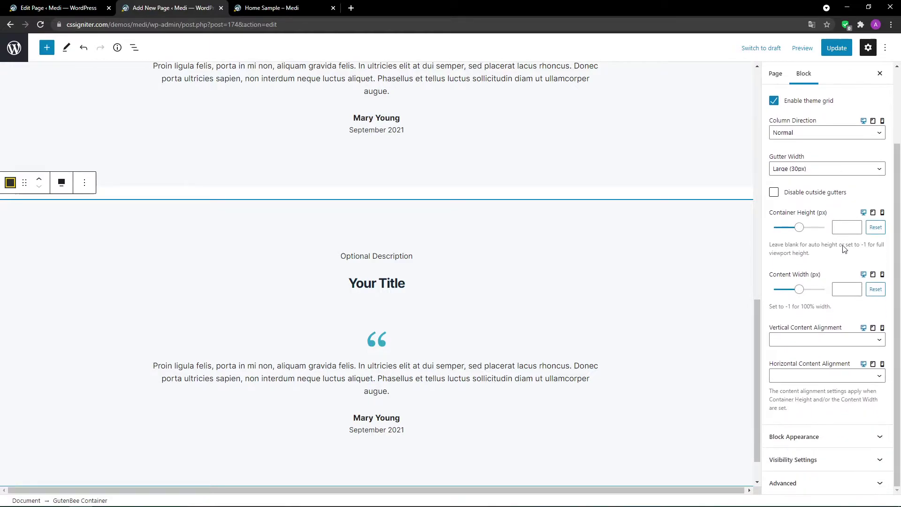
{"action": "left_click", "coordinate": [840, 436]}
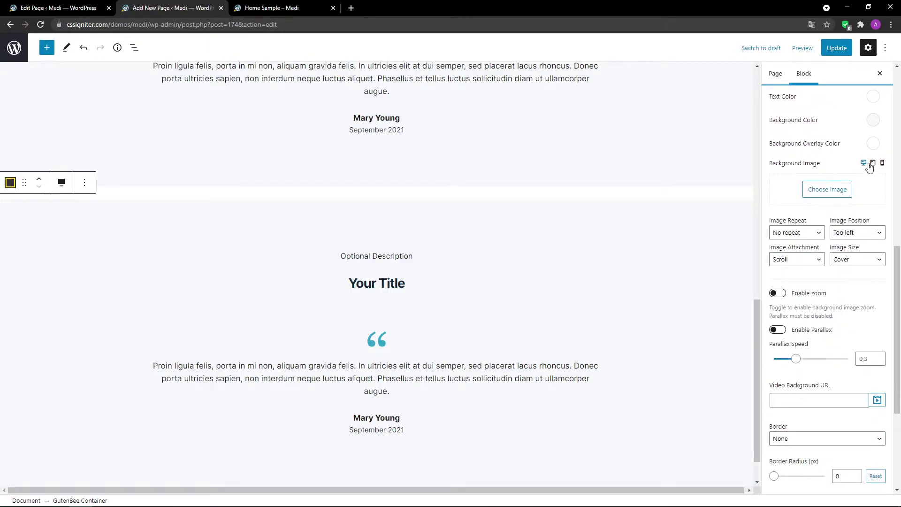
{"action": "left_click", "coordinate": [873, 120]}
{"action": "left_click", "coordinate": [768, 308]}
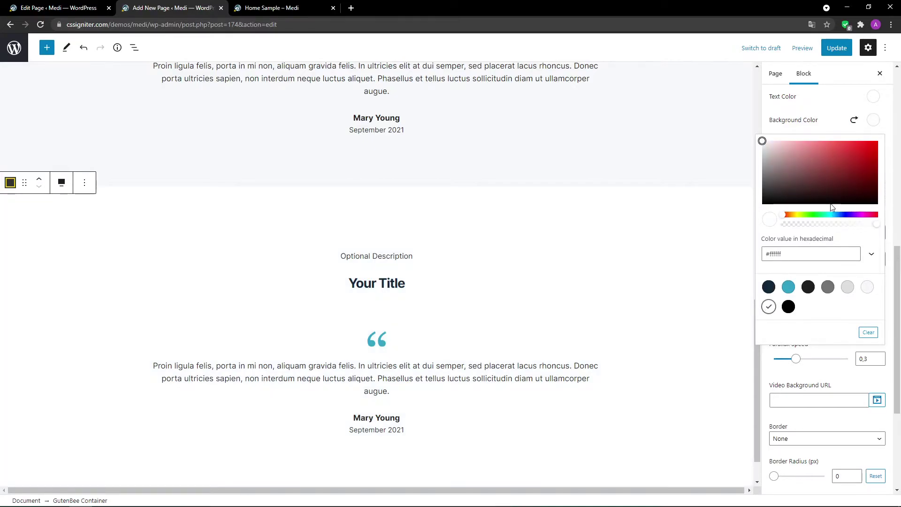
{"action": "left_click", "coordinate": [869, 123]}
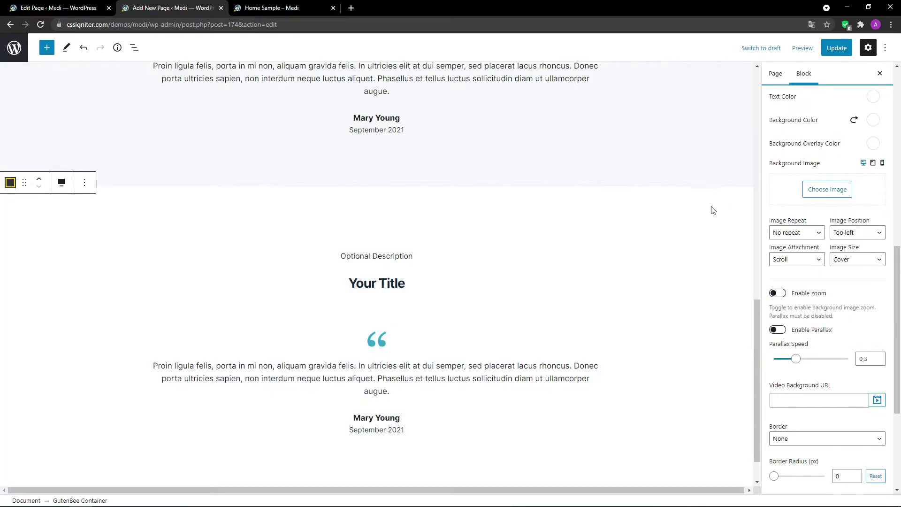
{"action": "scroll", "coordinate": [712, 209], "scroll_direction": "down", "scroll_amount": 1}
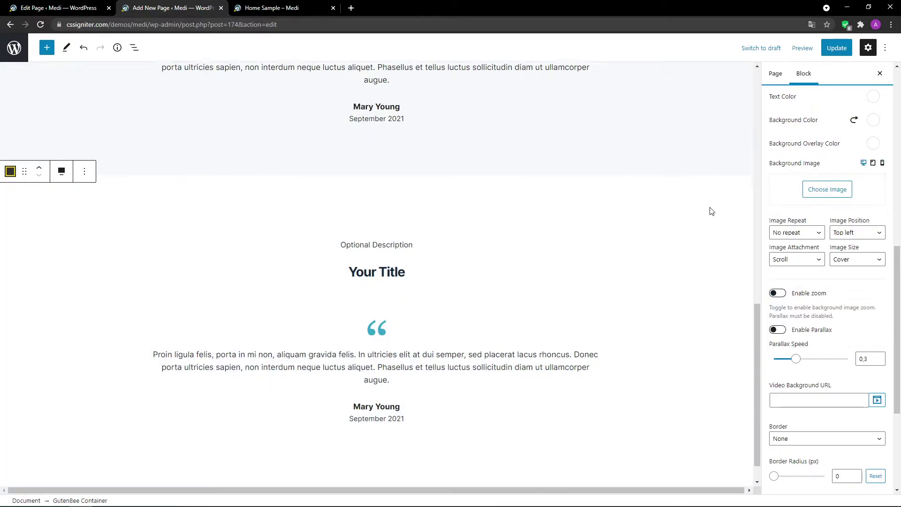
- Remove the testimonial block from the duplicated white container
{"action": "left_click", "coordinate": [476, 305]}
{"action": "left_click", "coordinate": [258, 272]}
{"action": "left_click", "coordinate": [274, 480]}
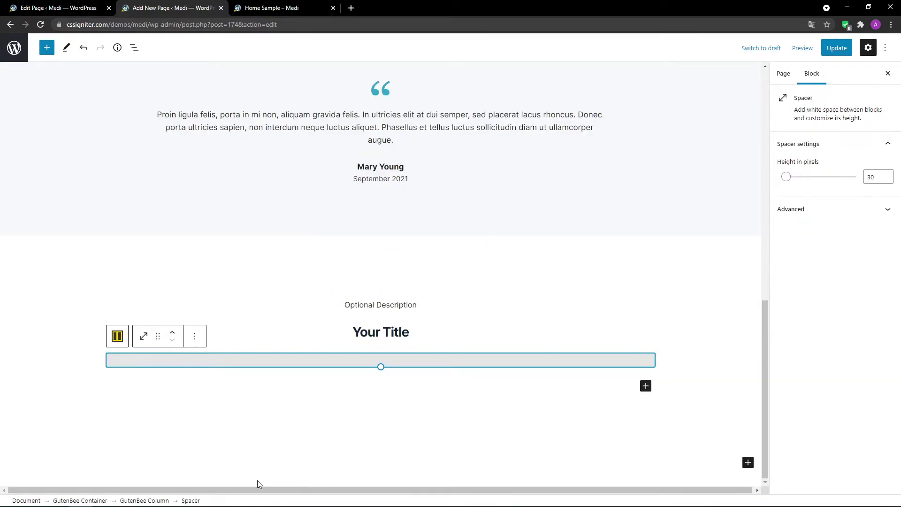
- Add a GutenBee Post Types block below the spacer in the white container
{"action": "left_click", "coordinate": [646, 385]}
{"action": "type", "text": "GutenBee Post Types"}
{"action": "left_click", "coordinate": [664, 334]}
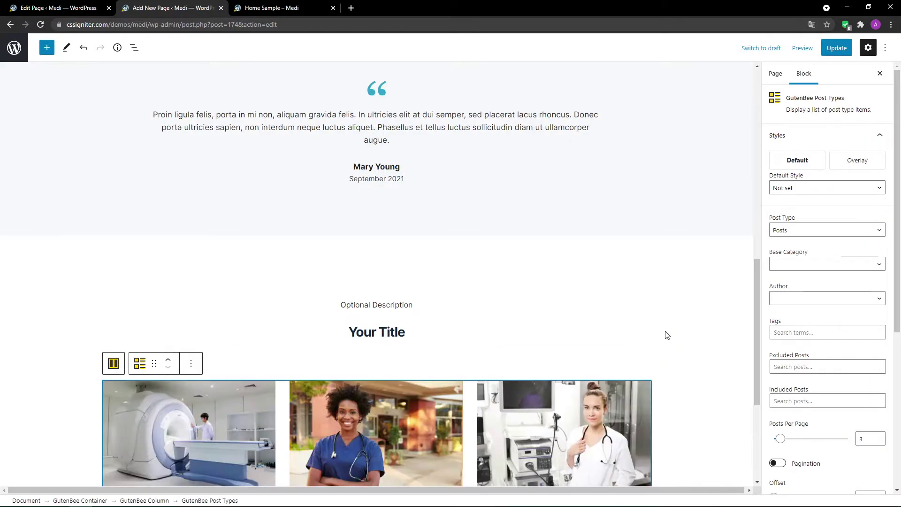
- Set the Post Types block to list Services with 4 posts per page
{"action": "left_click", "coordinate": [818, 231]}
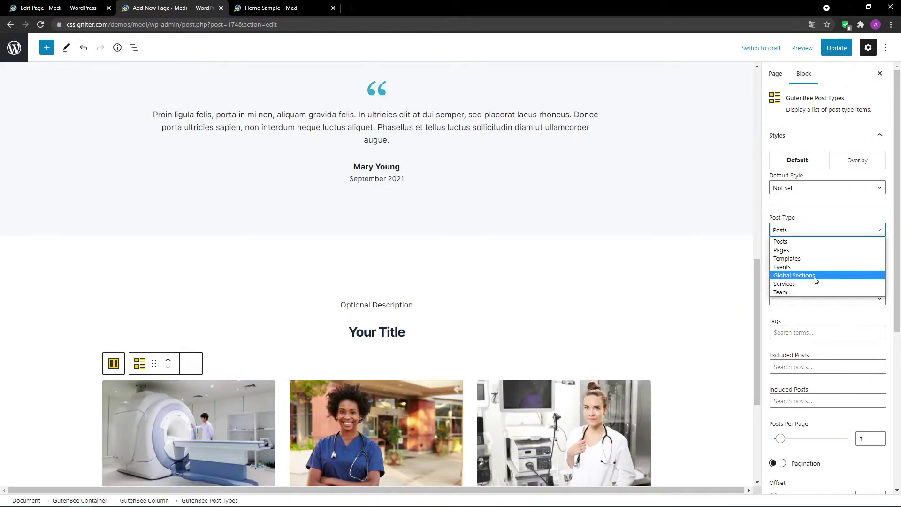
{"action": "left_click", "coordinate": [815, 286]}
{"action": "scroll", "coordinate": [815, 286], "scroll_direction": "down", "scroll_amount": 4}
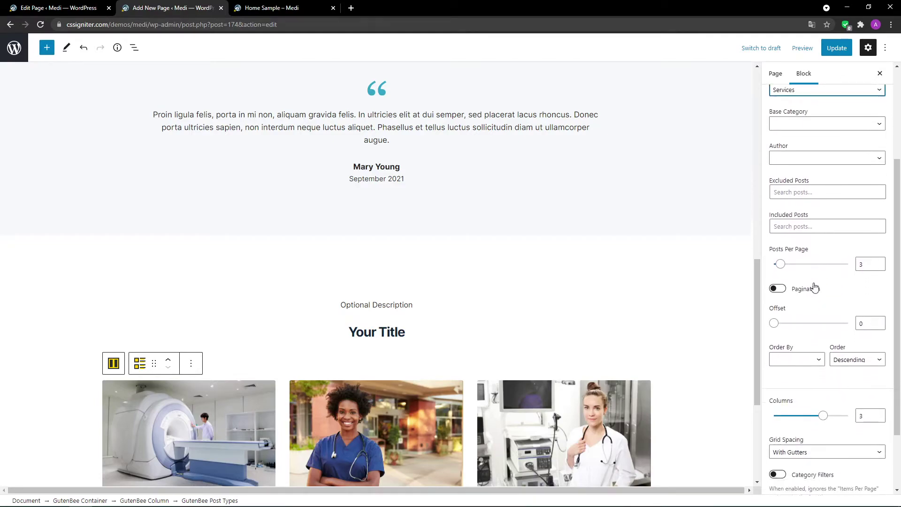
{"action": "left_click", "coordinate": [878, 214]}
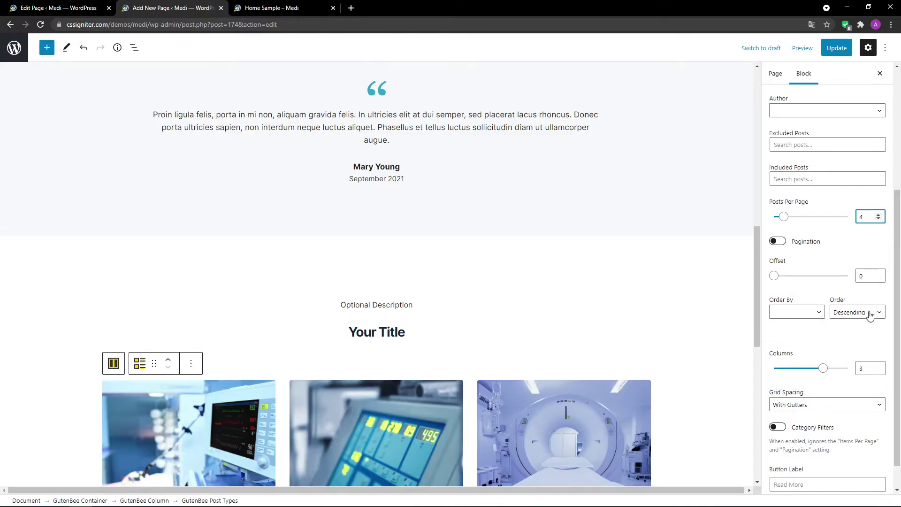
- Set the Post Types block to 2 columns and update the page
{"action": "left_click", "coordinate": [879, 371]}
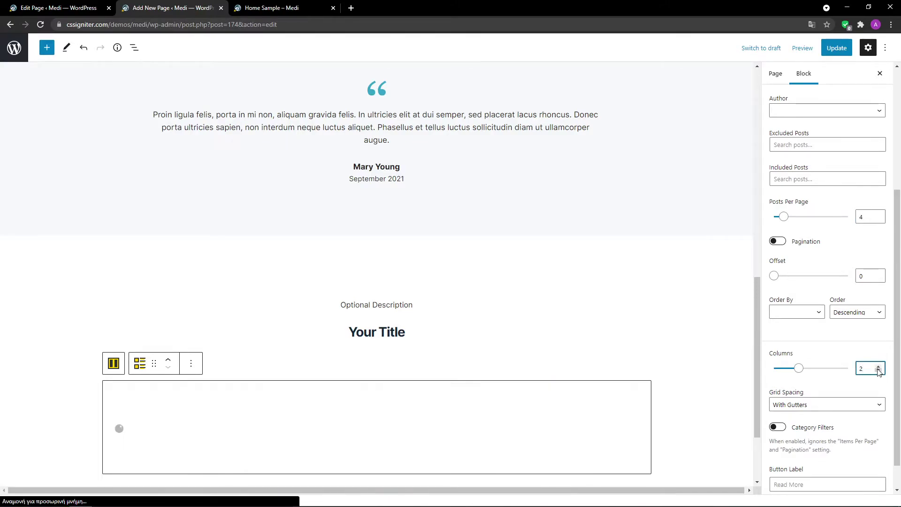
{"action": "scroll", "coordinate": [725, 378], "scroll_direction": "down", "scroll_amount": 10}
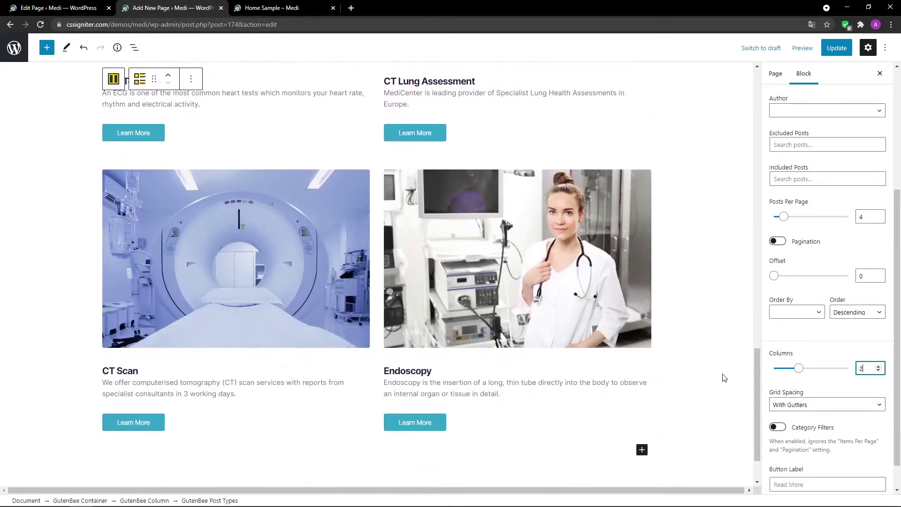
{"action": "scroll", "coordinate": [725, 378], "scroll_direction": "down", "scroll_amount": 1}
{"action": "left_click", "coordinate": [831, 48]}
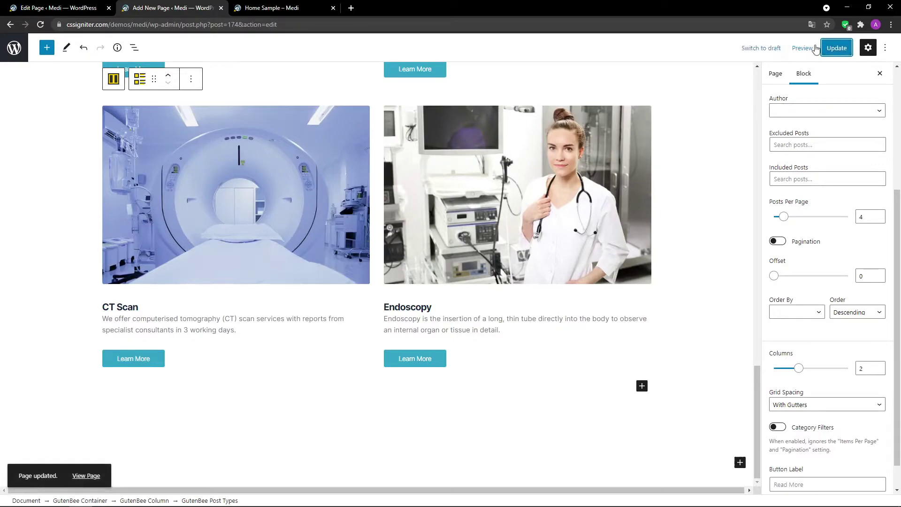
- Reload the Home Sample preview and examine the services section with its two-column grid
{"action": "left_click", "coordinate": [284, 8]}
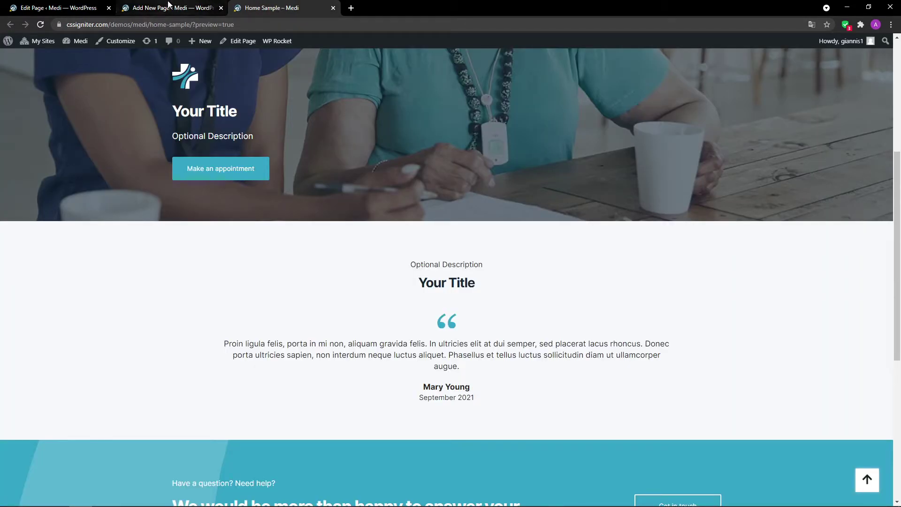
{"action": "left_click", "coordinate": [40, 23]}
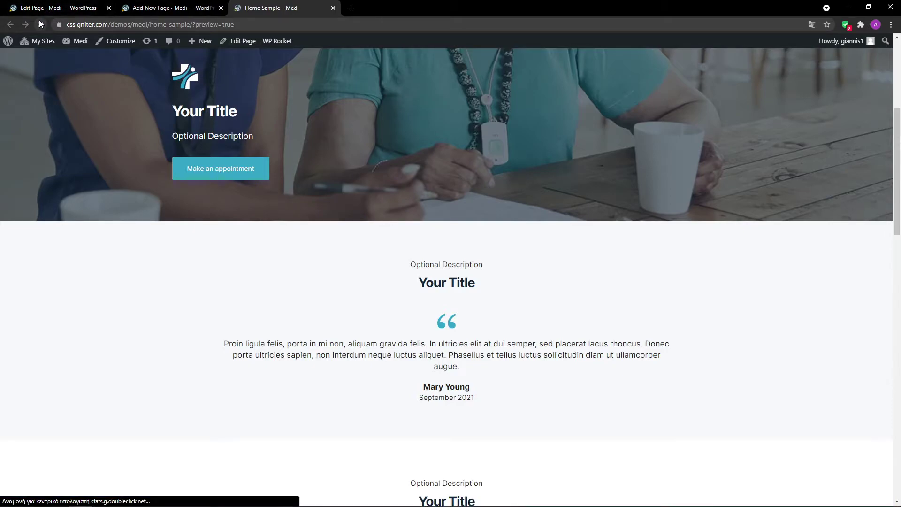
{"action": "scroll", "coordinate": [775, 335], "scroll_direction": "down", "scroll_amount": 6}
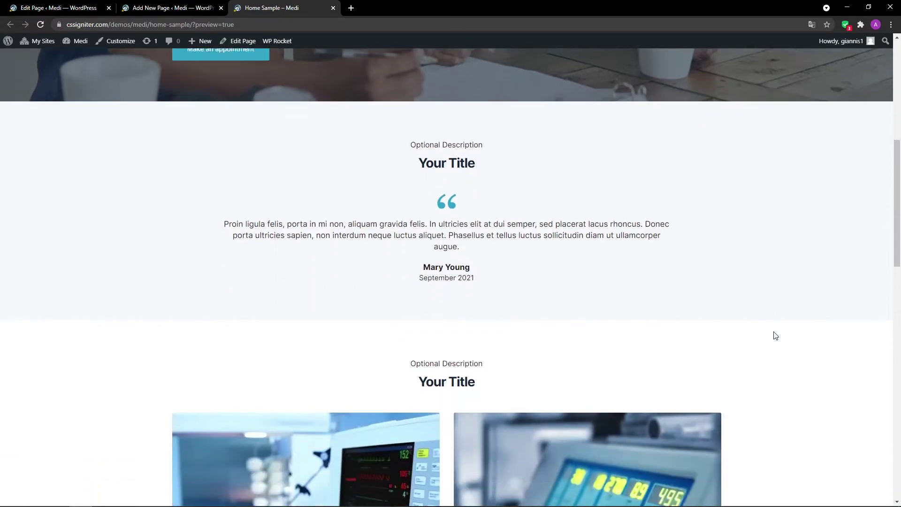
{"action": "scroll", "coordinate": [776, 336], "scroll_direction": "down", "scroll_amount": 1}
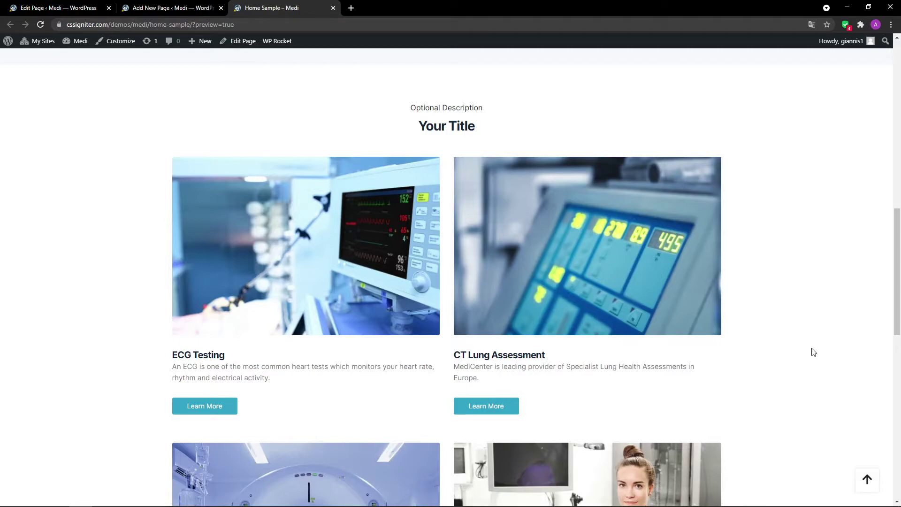
{"action": "scroll", "coordinate": [813, 352], "scroll_direction": "down", "scroll_amount": 6}
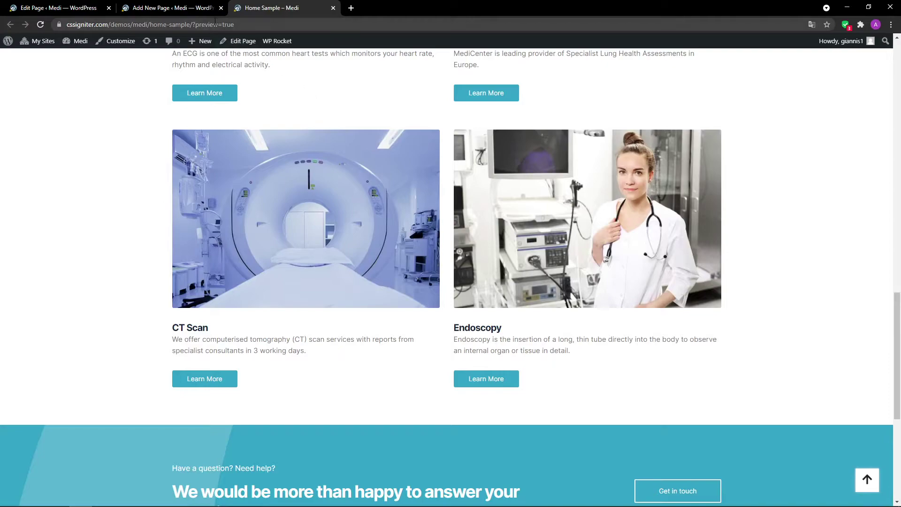
- Duplicate the hero container in the page editor and move the copy to the end of the page
{"action": "left_click", "coordinate": [192, 8]}
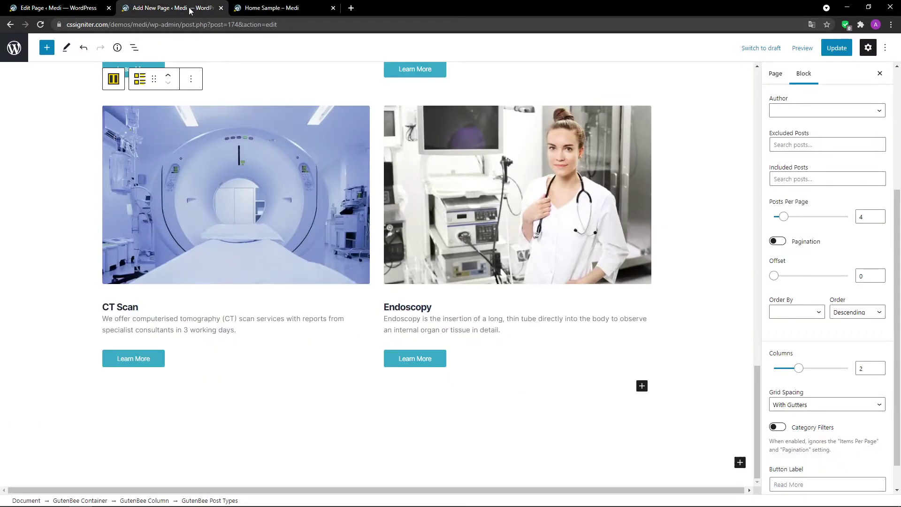
{"action": "scroll", "coordinate": [72, 176], "scroll_direction": "up", "scroll_amount": 15}
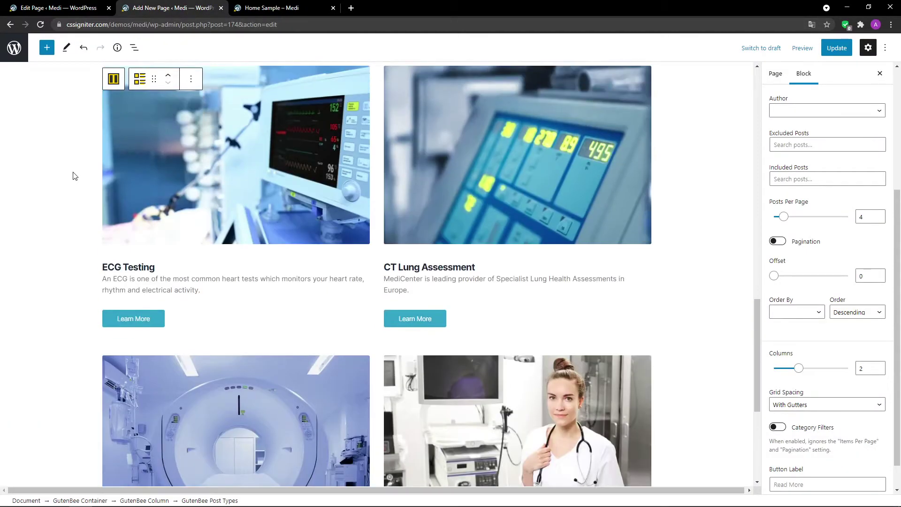
{"action": "scroll", "coordinate": [72, 176], "scroll_direction": "up", "scroll_amount": 3}
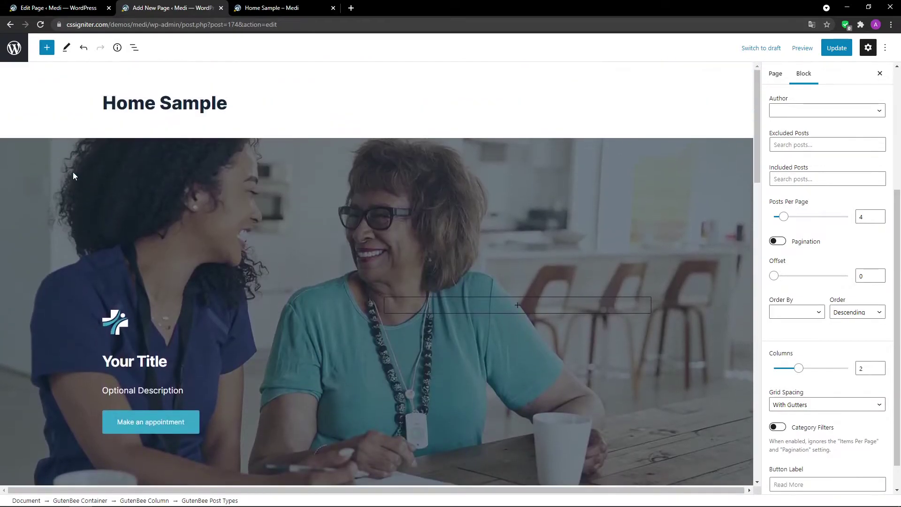
{"action": "left_click", "coordinate": [72, 176]}
{"action": "left_click", "coordinate": [84, 122]}
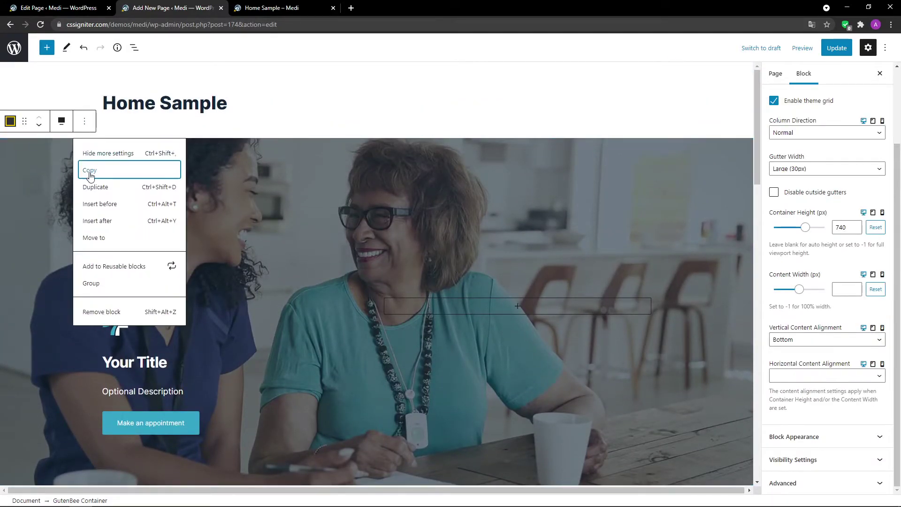
{"action": "left_click", "coordinate": [91, 188]}
{"action": "left_click", "coordinate": [39, 87]}
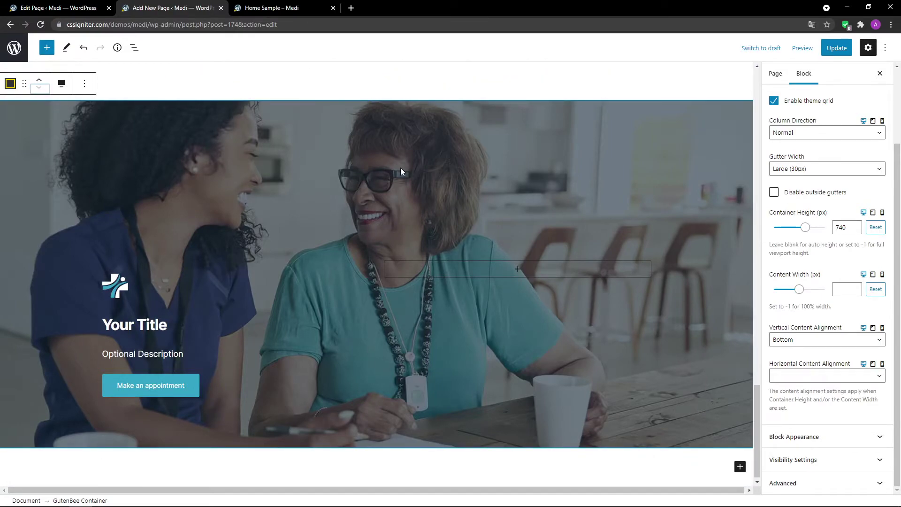
- Replace the duplicated hero container's background image with medi_home_hero1.jpg from the media library
{"action": "left_click", "coordinate": [845, 437]}
{"action": "scroll", "coordinate": [845, 443], "scroll_direction": "down", "scroll_amount": 2}
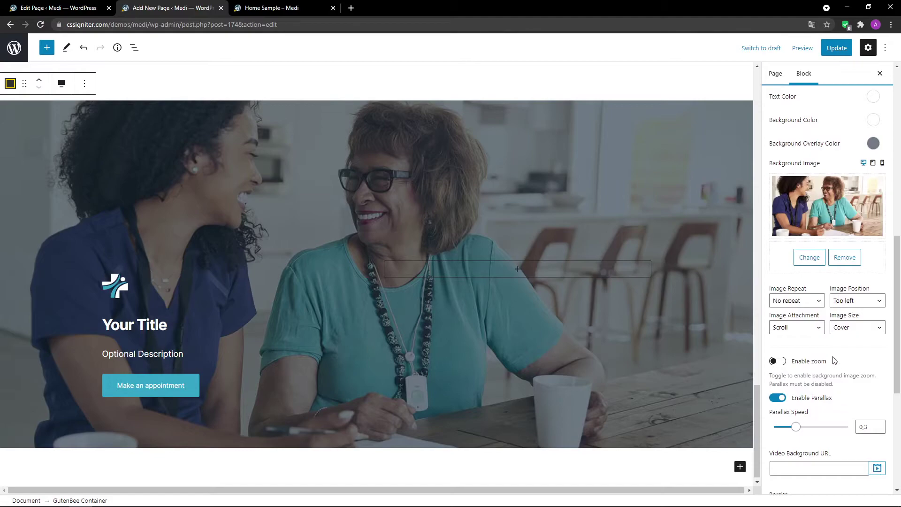
{"action": "left_click", "coordinate": [814, 260]}
{"action": "left_click", "coordinate": [420, 299]}
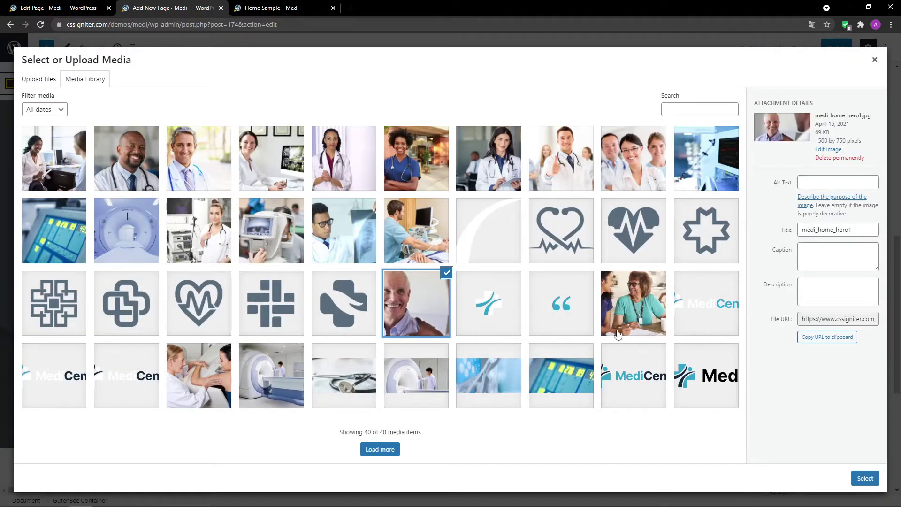
{"action": "left_click", "coordinate": [861, 477]}
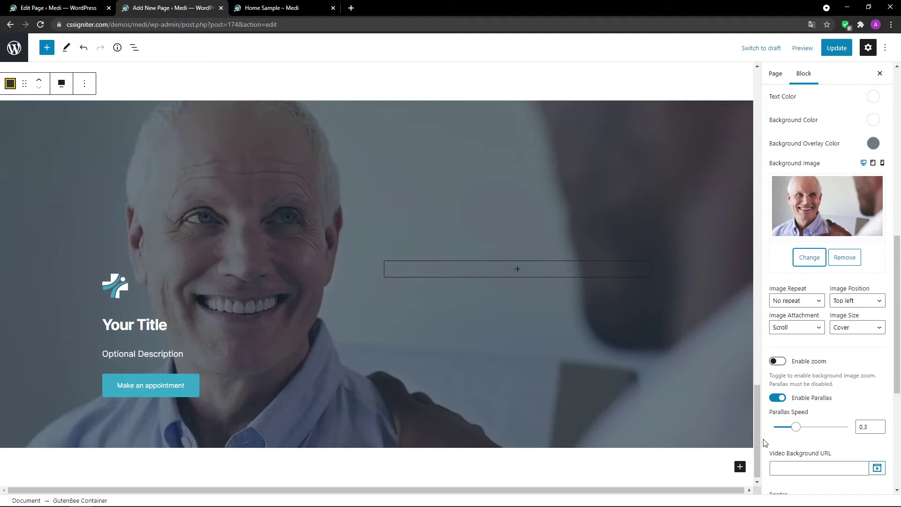
- Move the empty column before the text column in the duplicated hero and remove the logo image block
{"action": "left_click", "coordinate": [450, 271]}
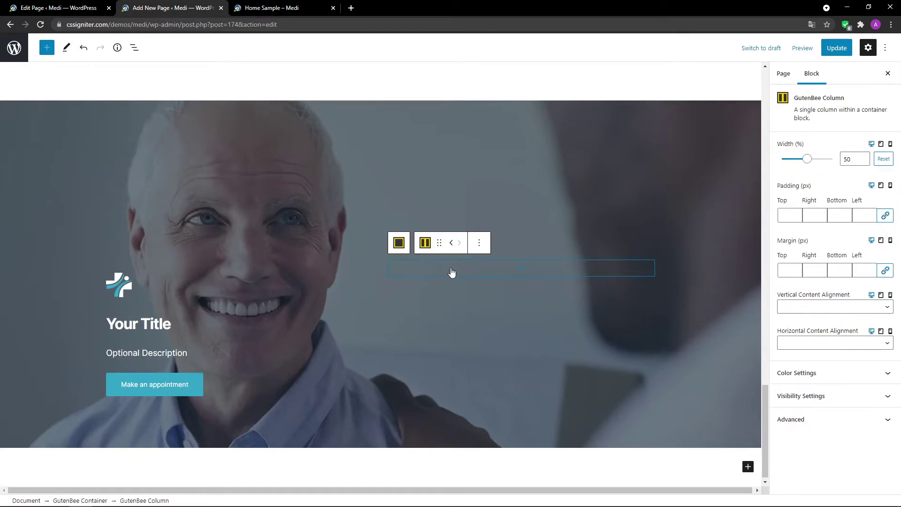
{"action": "left_click", "coordinate": [451, 243]}
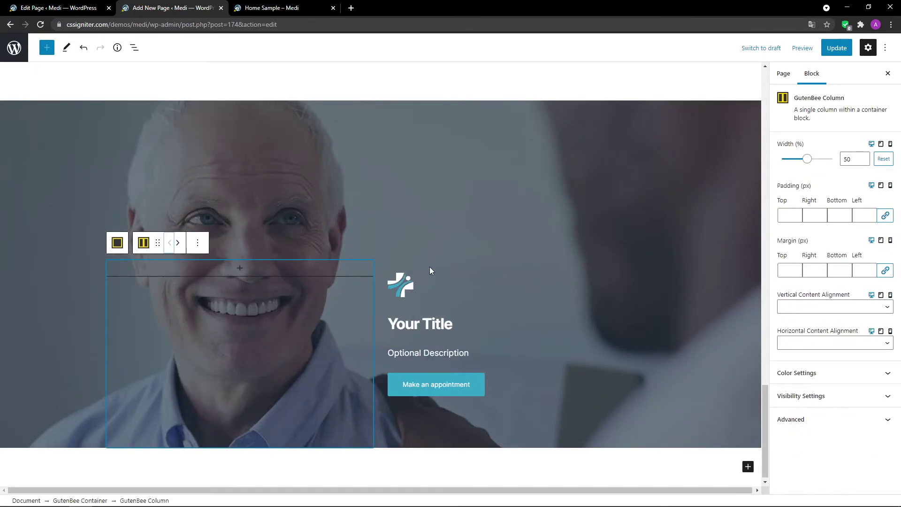
{"action": "left_click", "coordinate": [424, 284]}
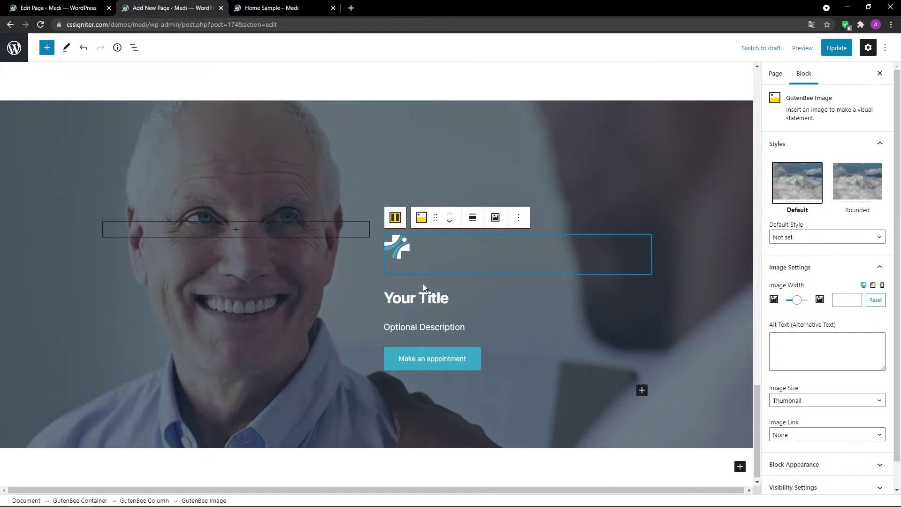
{"action": "left_click", "coordinate": [519, 219]}
{"action": "left_click", "coordinate": [533, 425]}
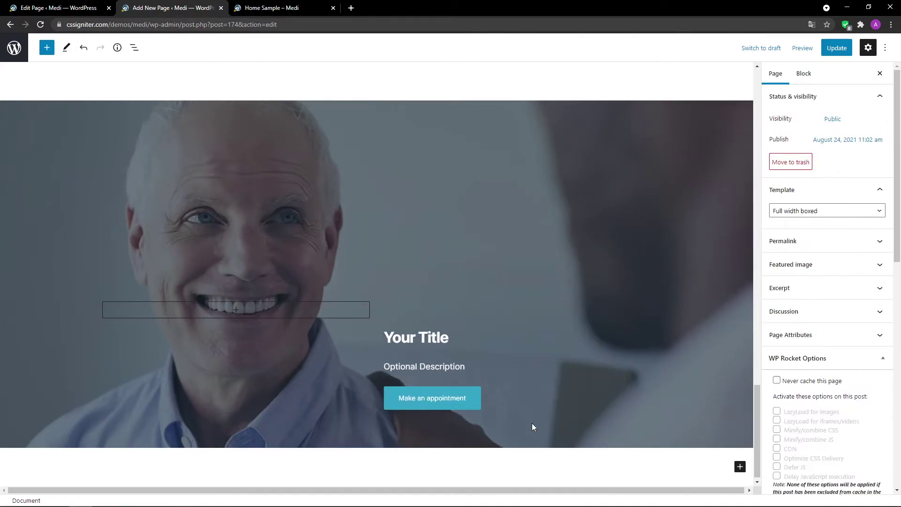
- Update the page and check the second hero section in the Home Sample preview
{"action": "left_click", "coordinate": [832, 48]}
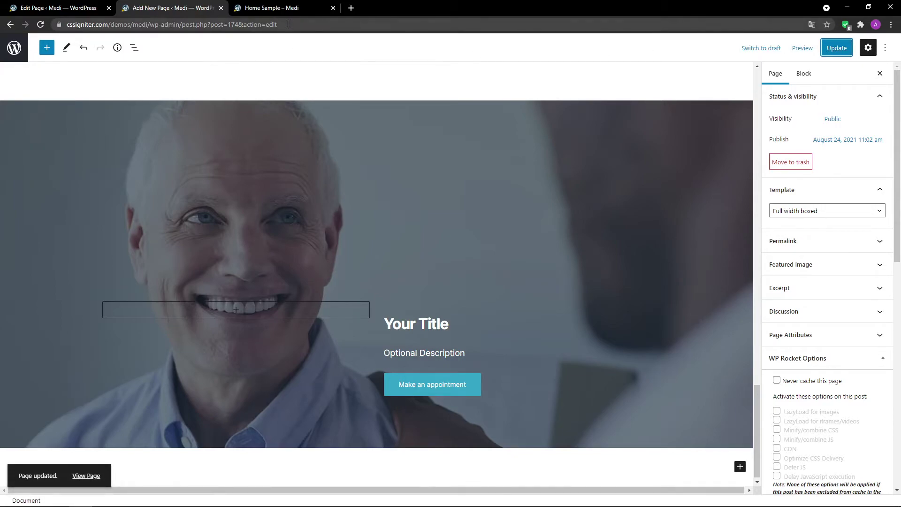
{"action": "left_click", "coordinate": [284, 8]}
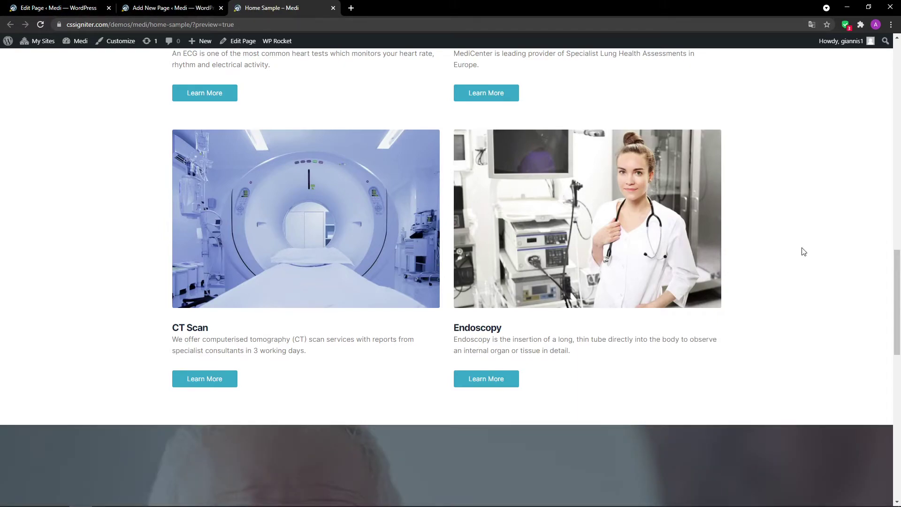
{"action": "scroll", "coordinate": [804, 252], "scroll_direction": "down", "scroll_amount": 8}
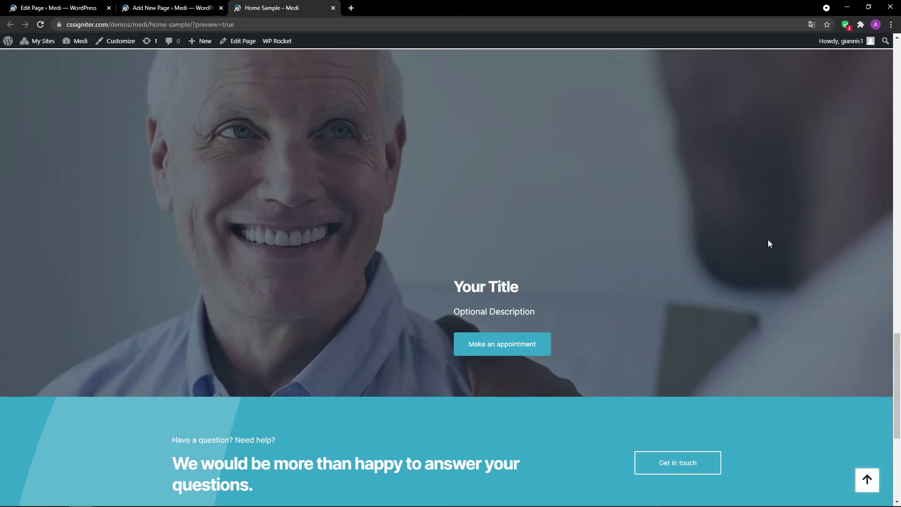
- Duplicate the light grey testimonial container in the page editor and move the copy below the second hero
{"action": "left_click", "coordinate": [190, 7]}
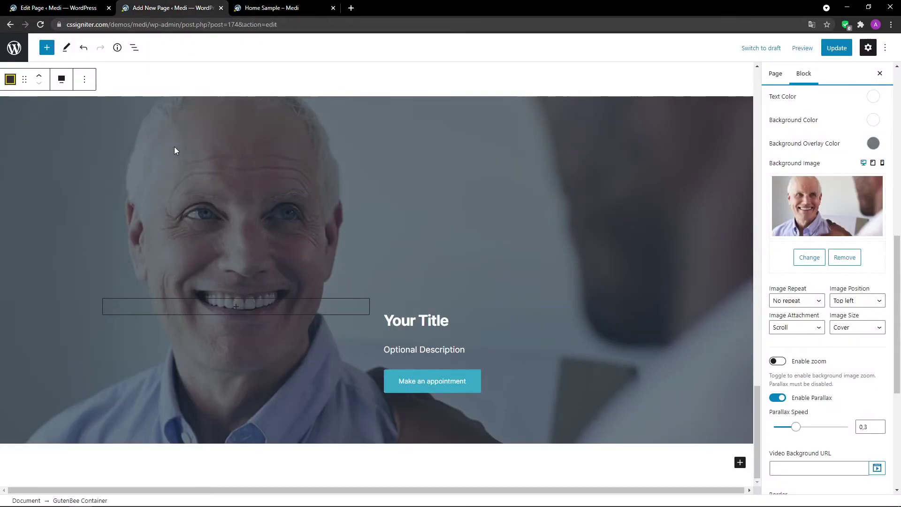
{"action": "scroll", "coordinate": [170, 184], "scroll_direction": "up", "scroll_amount": 15}
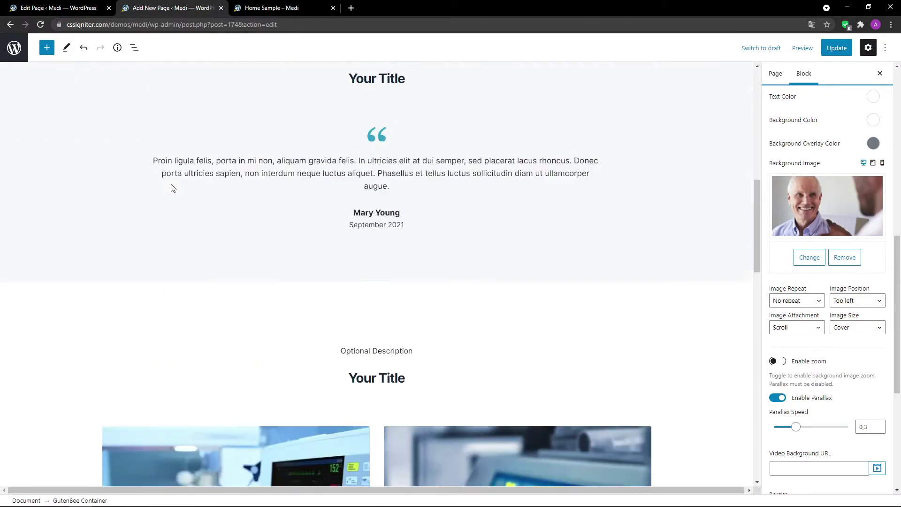
{"action": "scroll", "coordinate": [171, 188], "scroll_direction": "up", "scroll_amount": 5}
{"action": "left_click", "coordinate": [171, 188]}
{"action": "left_click", "coordinate": [88, 160]}
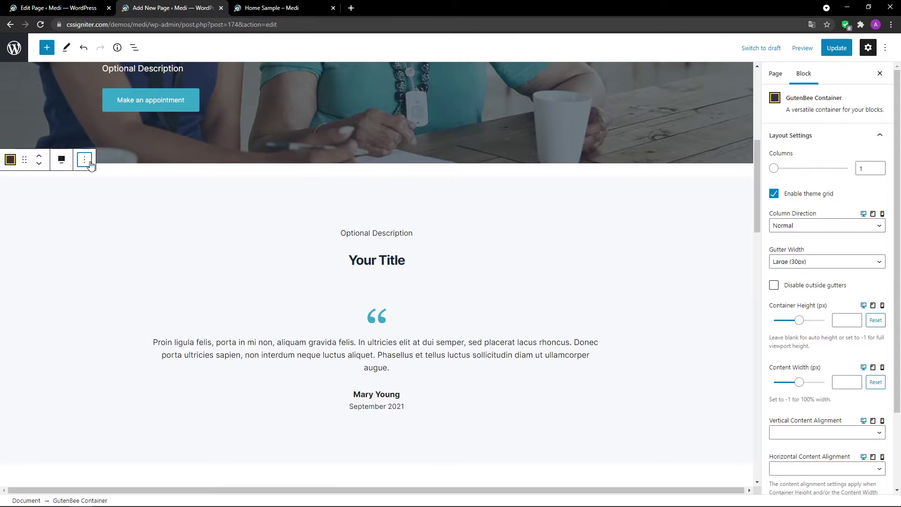
{"action": "left_click", "coordinate": [89, 225]}
{"action": "left_click", "coordinate": [39, 179]}
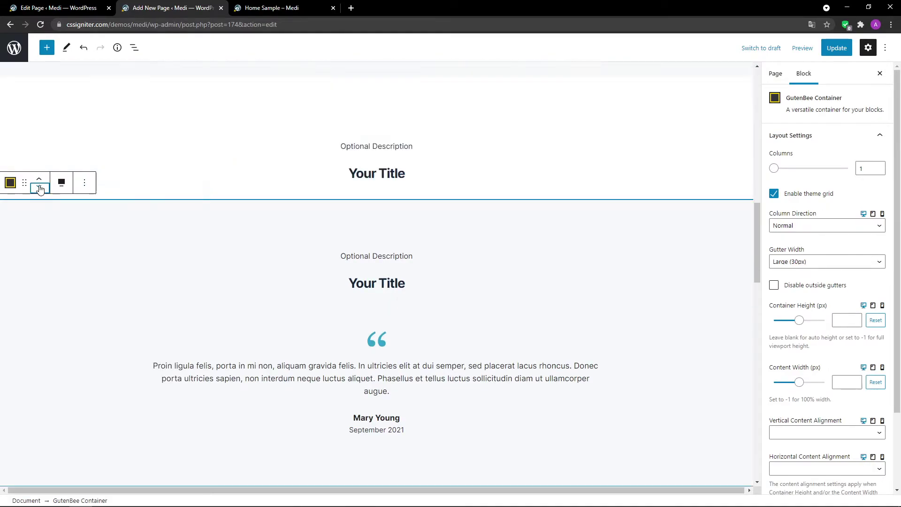
{"action": "left_click", "coordinate": [39, 180]}
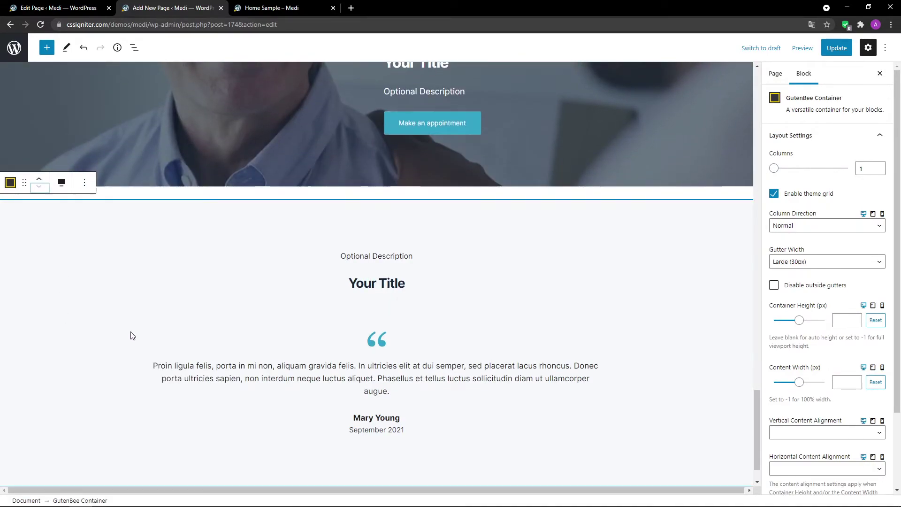
- Remove the testimonial block from the duplicated light grey container
{"action": "left_click", "coordinate": [201, 346]}
{"action": "left_click", "coordinate": [258, 323]}
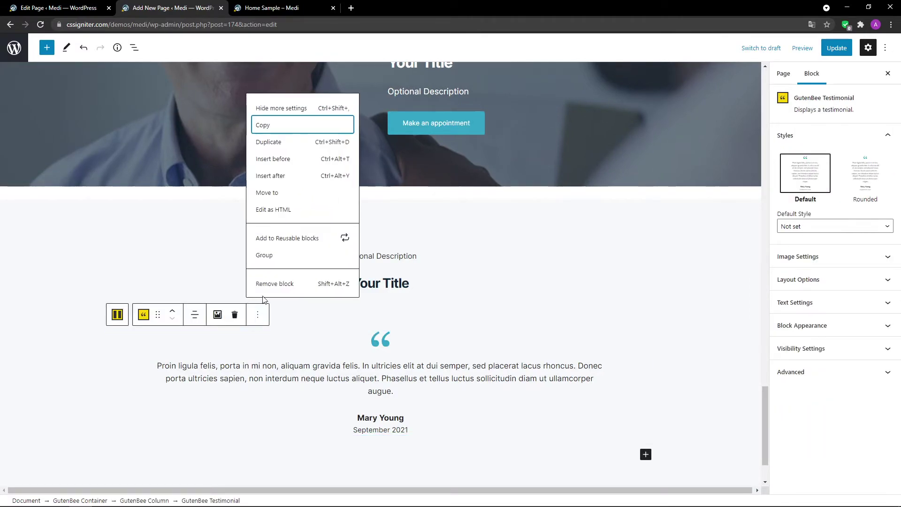
{"action": "left_click", "coordinate": [269, 284]}
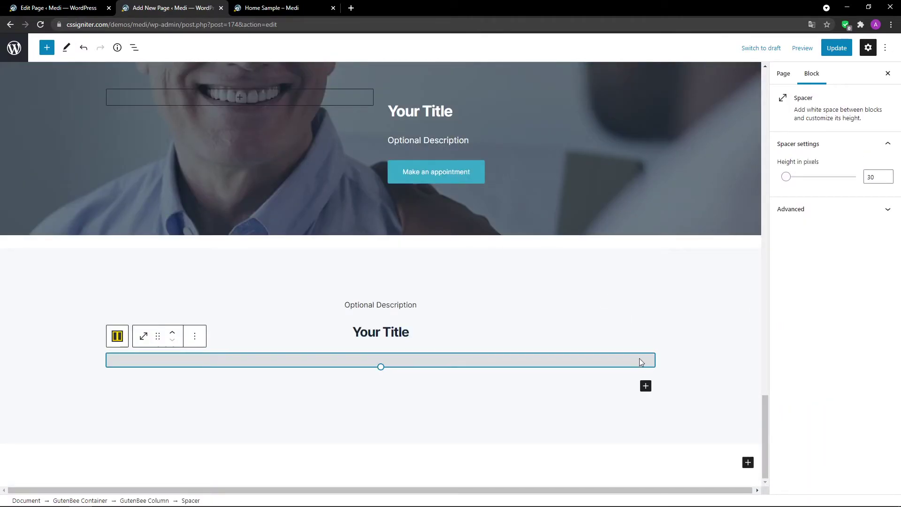
- Add a nested GutenBee Container with the 100 variation below the spacer in the duplicated light grey container
{"action": "left_click", "coordinate": [646, 387]}
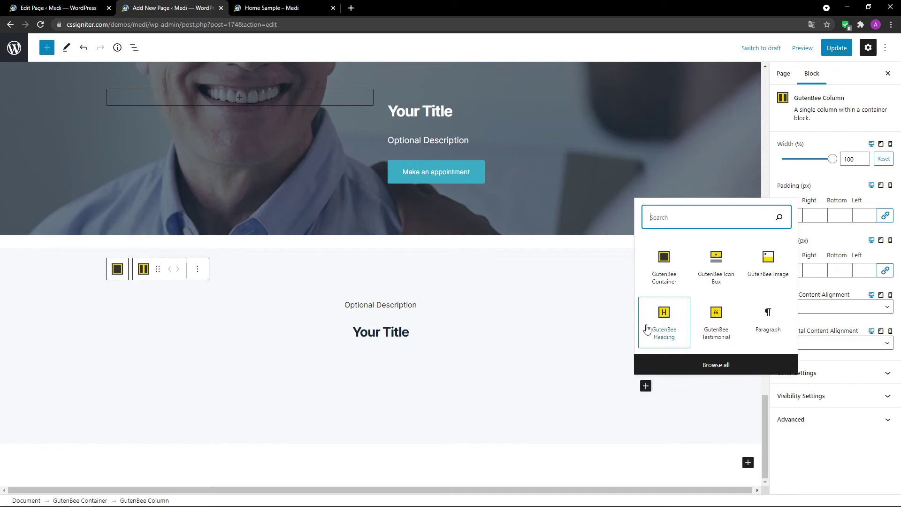
{"action": "left_click", "coordinate": [656, 278]}
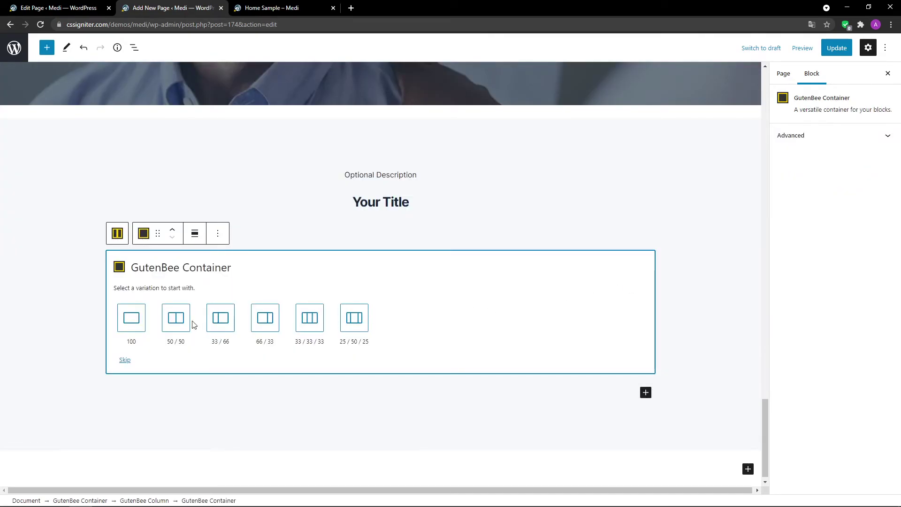
{"action": "left_click", "coordinate": [133, 321]}
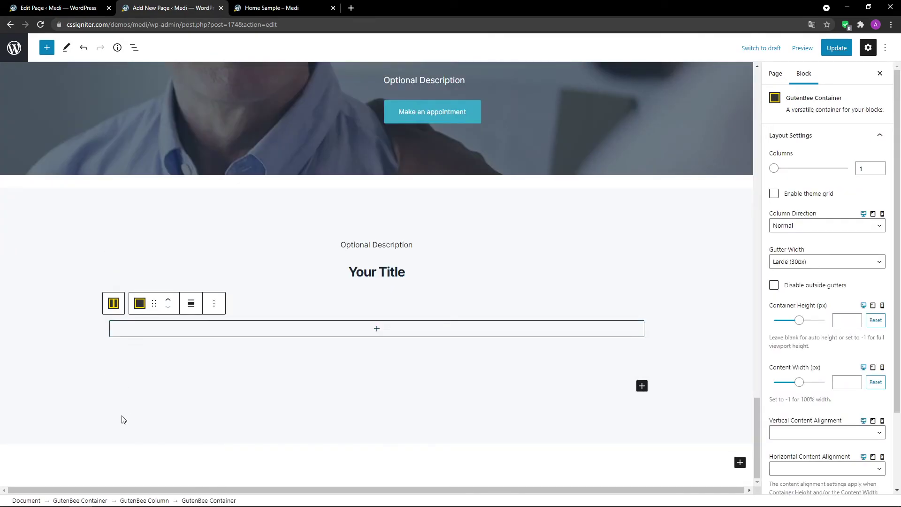
- Add a GutenBee Icon Box to the nested container titled "Your Title" with text "Aliquam cursus, nunc et viverra varius, ex tellus convallis urna, eu porta dolor magna."
{"action": "scroll", "coordinate": [123, 421], "scroll_direction": "up", "scroll_amount": 1}
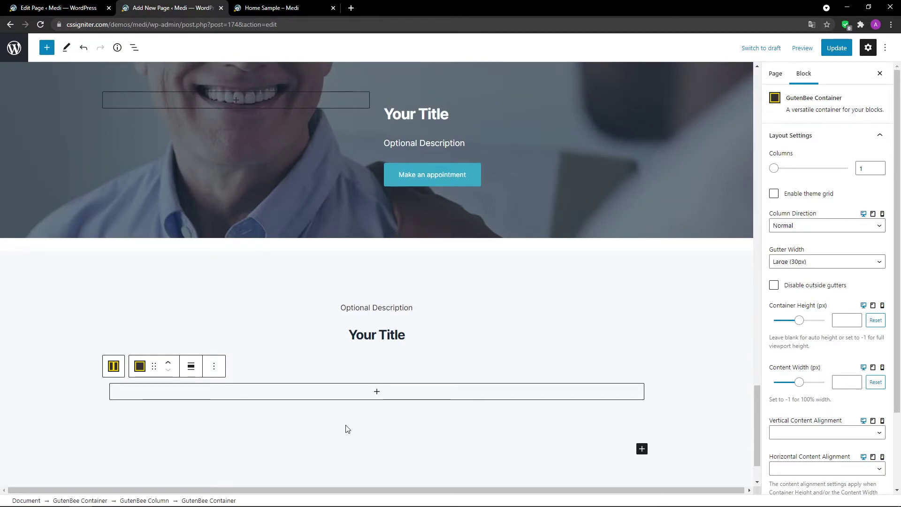
{"action": "left_click", "coordinate": [377, 394]}
{"action": "left_click", "coordinate": [380, 393]}
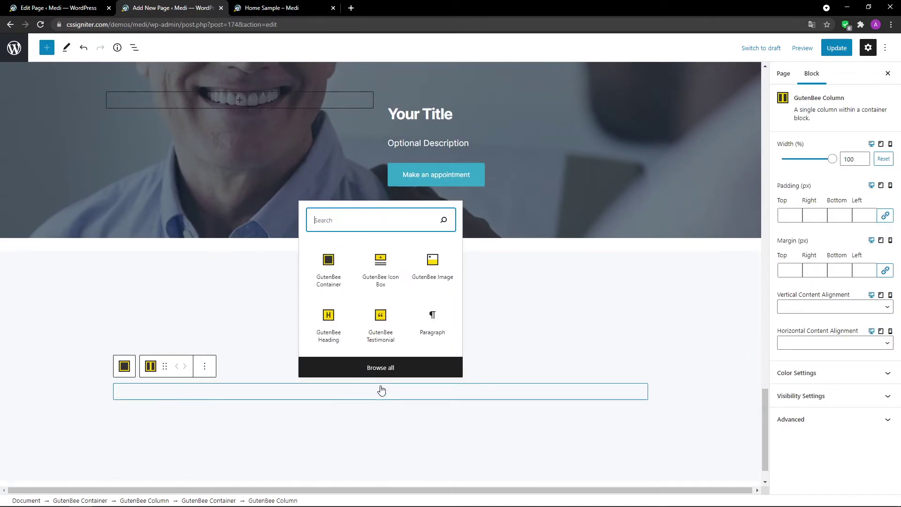
{"action": "left_click", "coordinate": [383, 276]}
{"action": "scroll", "coordinate": [383, 276], "scroll_direction": "down", "scroll_amount": 1}
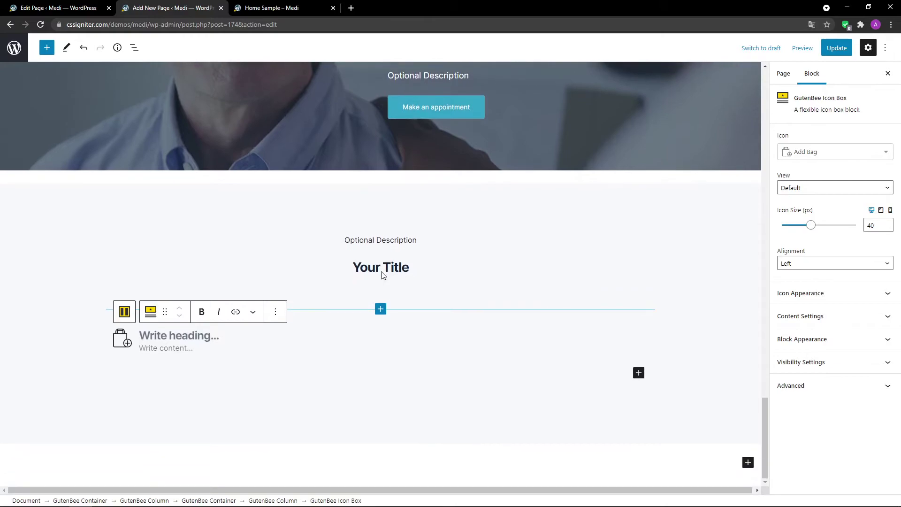
{"action": "type", "text": "Your Title"}
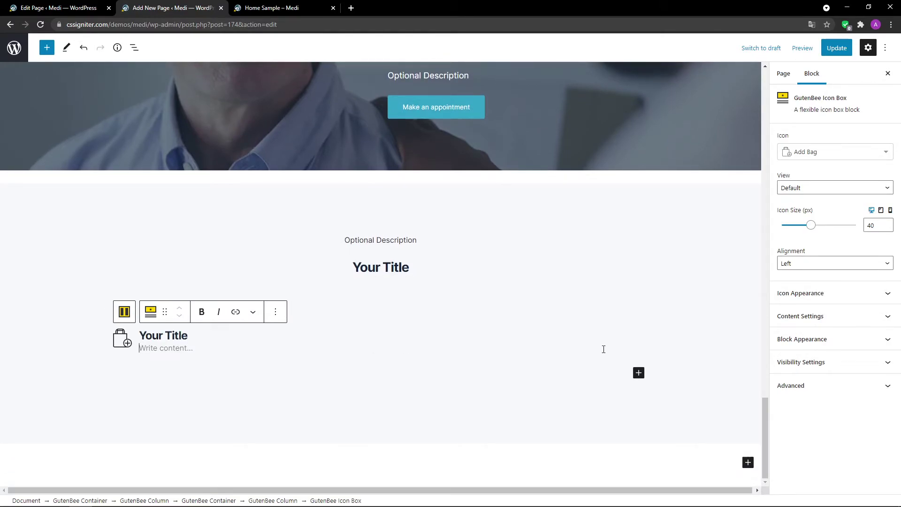
{"action": "type", "text": "Aliquam cursus, nunc et viverra varius, ex tellus convallis urna, eu porta dolor magna."}
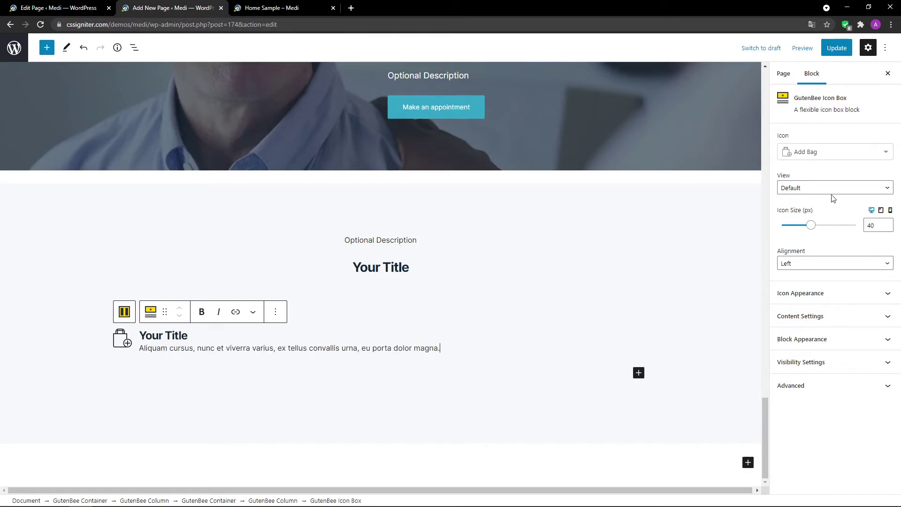
- Set the icon box's icon to Check and its alignment to Top
{"action": "left_click", "coordinate": [886, 158]}
{"action": "type", "text": "che"}
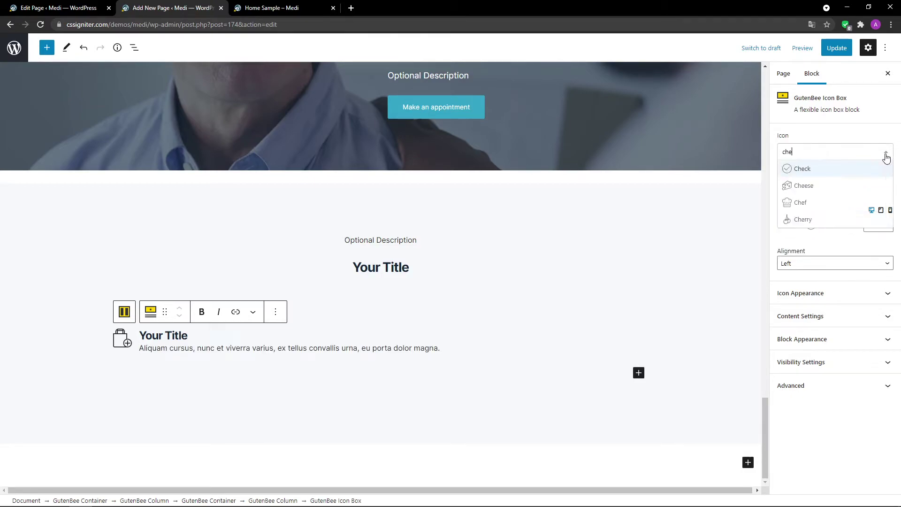
{"action": "left_click", "coordinate": [867, 169]}
{"action": "left_click", "coordinate": [855, 263]}
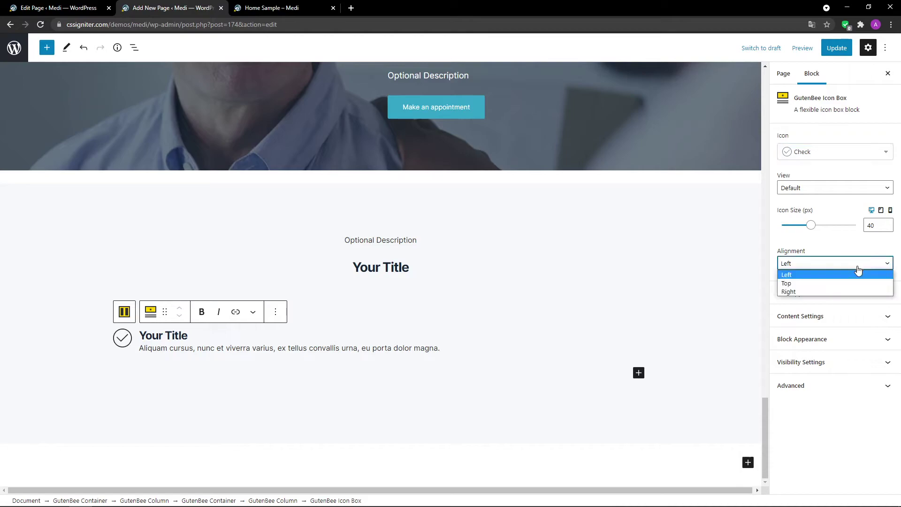
{"action": "left_click", "coordinate": [855, 280]}
- Set the icon's primary color to the teal-blue palette color and the icon box's heading element to H4
{"action": "left_click", "coordinate": [856, 296]}
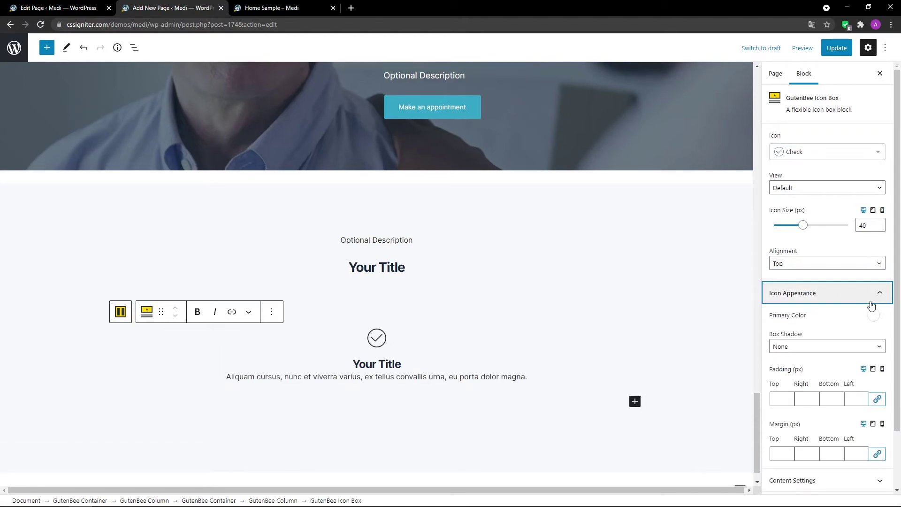
{"action": "left_click", "coordinate": [874, 316]}
{"action": "left_click", "coordinate": [789, 242]}
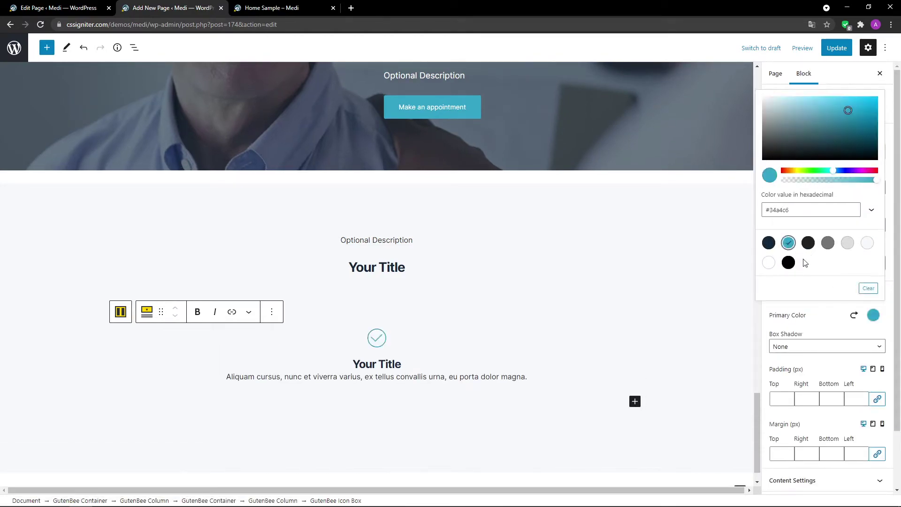
{"action": "left_click", "coordinate": [874, 316]}
{"action": "scroll", "coordinate": [836, 323], "scroll_direction": "down", "scroll_amount": 2}
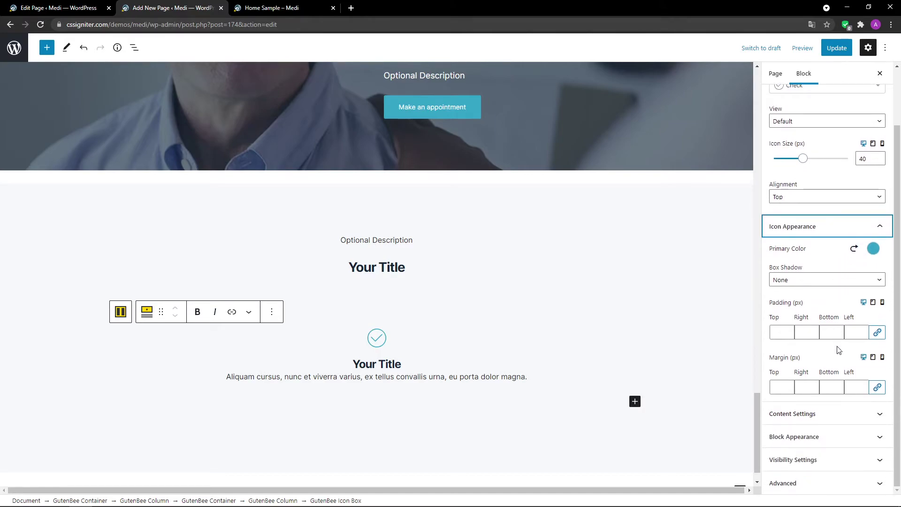
{"action": "left_click", "coordinate": [839, 417]}
{"action": "left_click", "coordinate": [832, 339]}
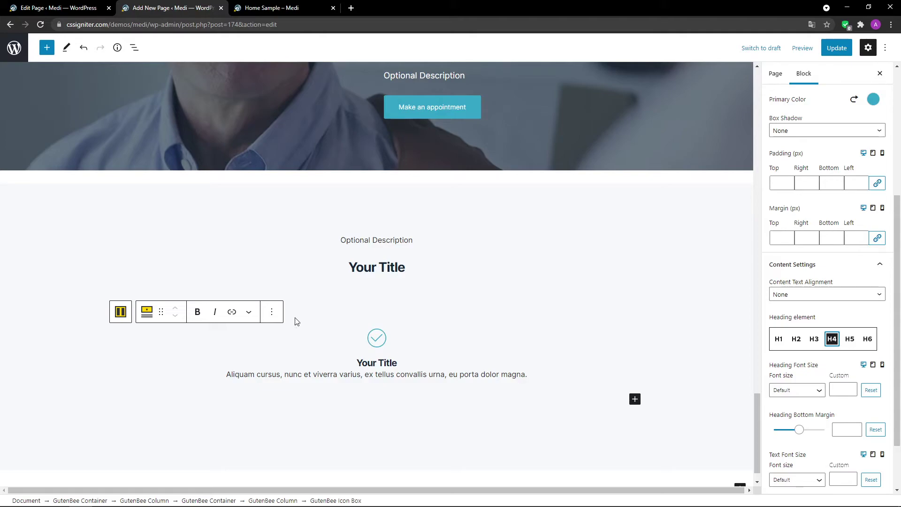
- Duplicate the icon box within its column, and duplicate that column twice to form three columns of two icon boxes
{"action": "left_click", "coordinate": [272, 312]}
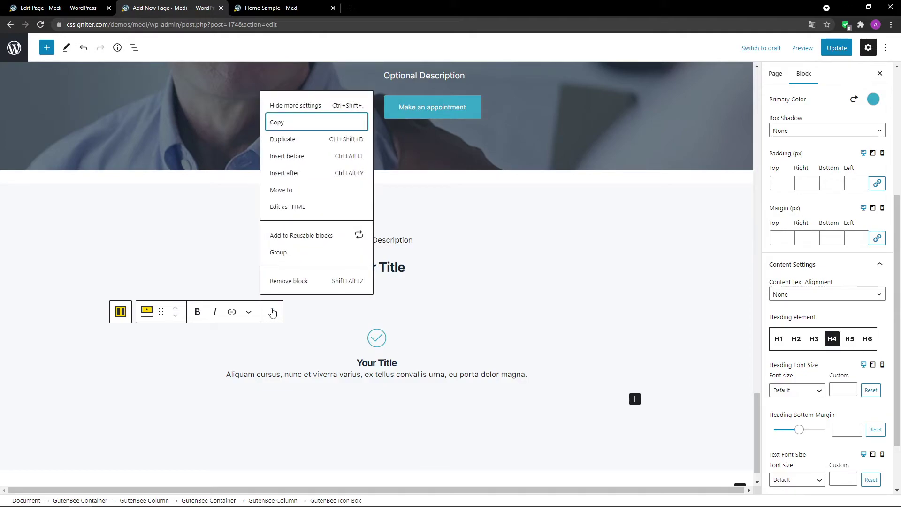
{"action": "left_click", "coordinate": [295, 140]}
{"action": "left_click", "coordinate": [125, 374]}
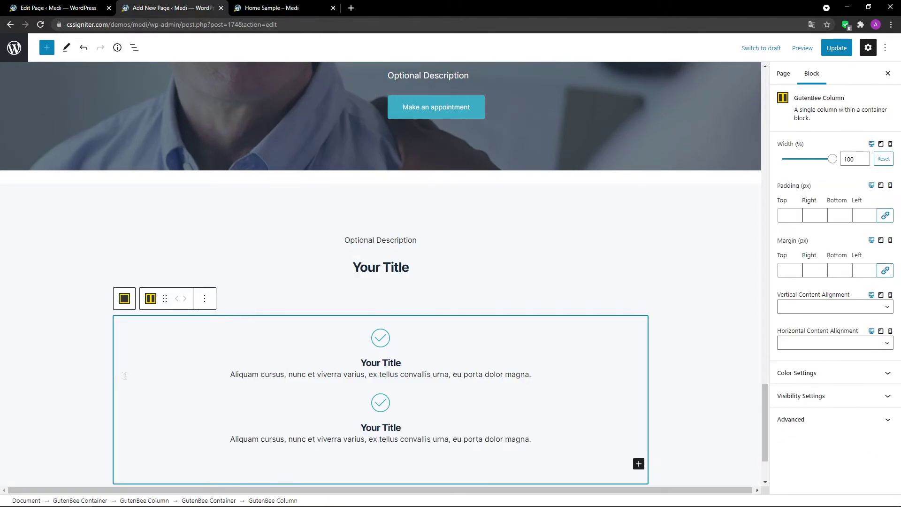
{"action": "left_click", "coordinate": [204, 299]}
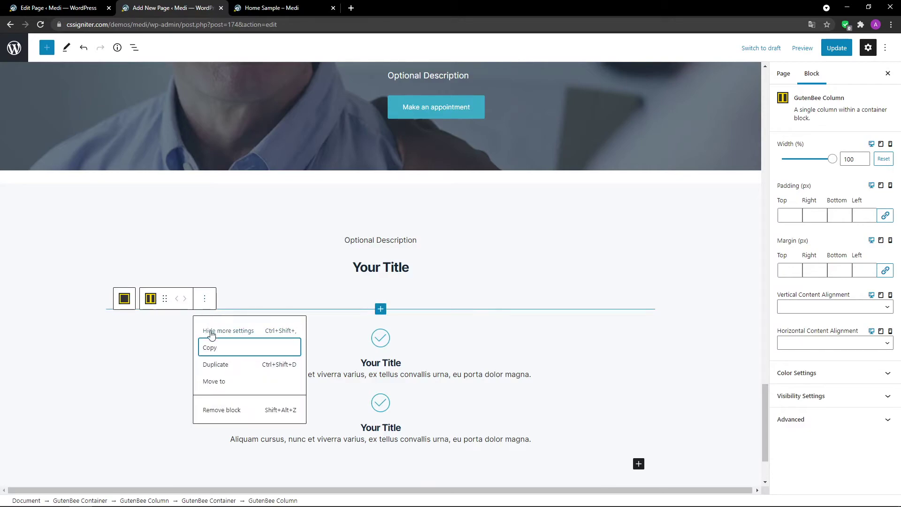
{"action": "left_click", "coordinate": [208, 363]}
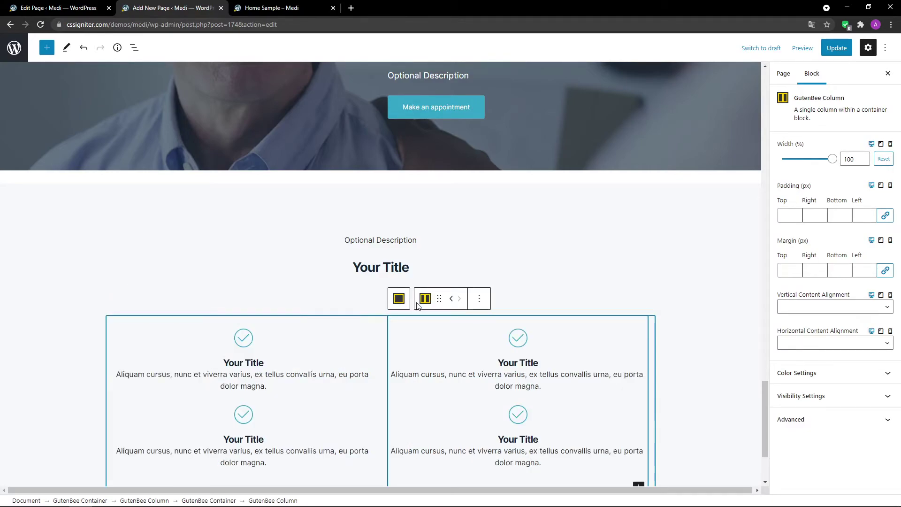
{"action": "left_click", "coordinate": [479, 300]}
{"action": "left_click", "coordinate": [489, 364]}
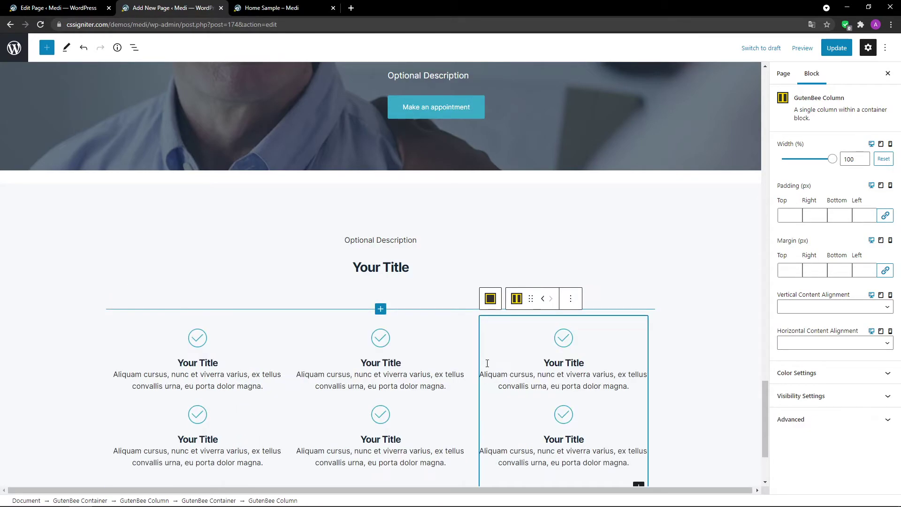
- Update the page and check the icon box section in the reloaded Home Sample preview
{"action": "scroll", "coordinate": [688, 299], "scroll_direction": "down", "scroll_amount": 3}
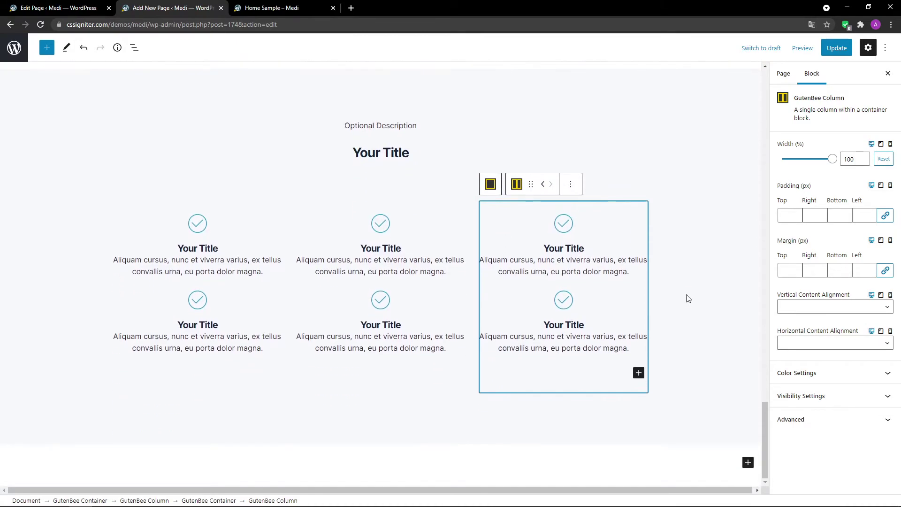
{"action": "left_click", "coordinate": [830, 46]}
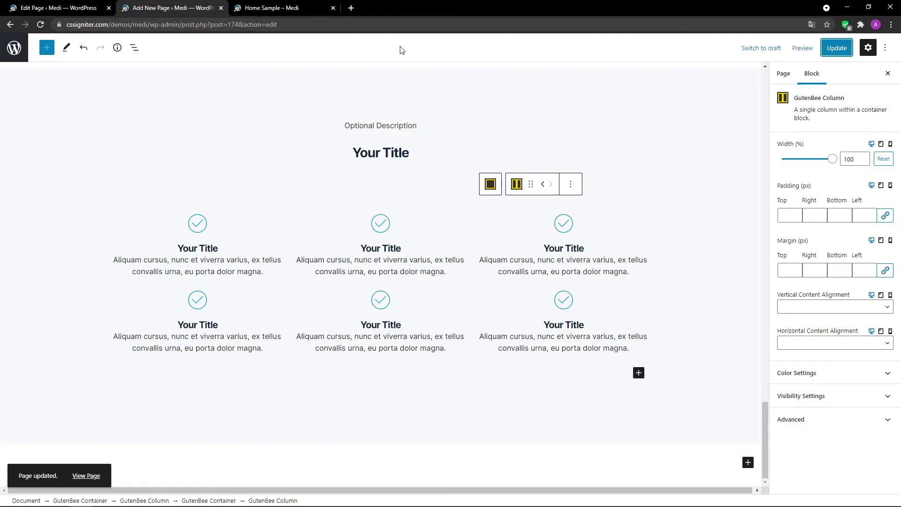
{"action": "left_click", "coordinate": [284, 8]}
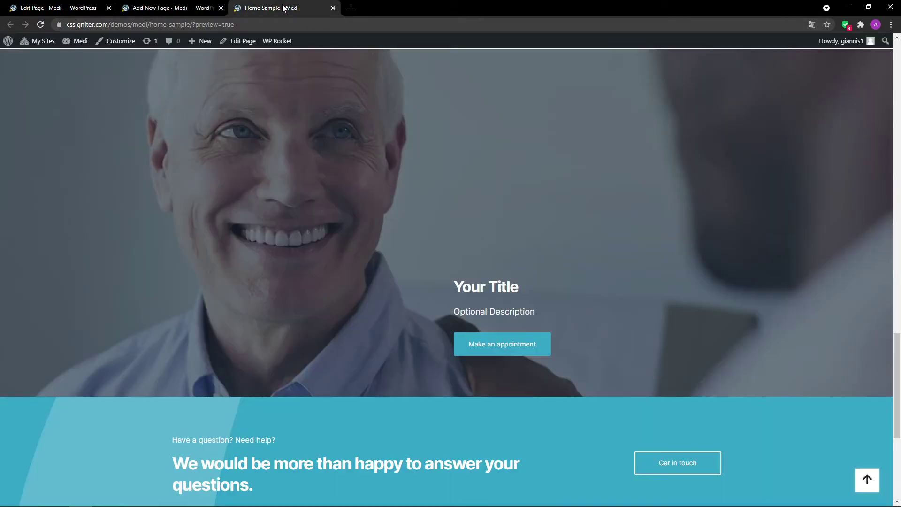
{"action": "left_click", "coordinate": [40, 24]}
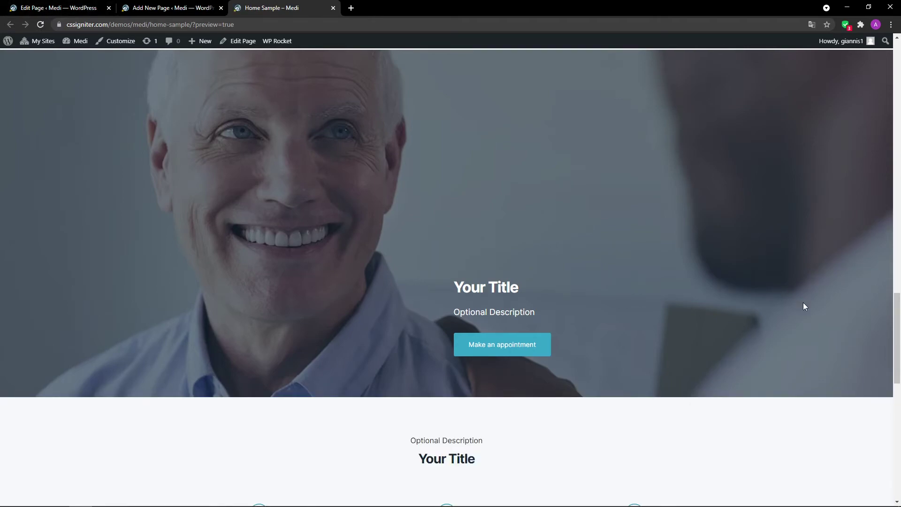
{"action": "scroll", "coordinate": [804, 306], "scroll_direction": "down", "scroll_amount": 7}
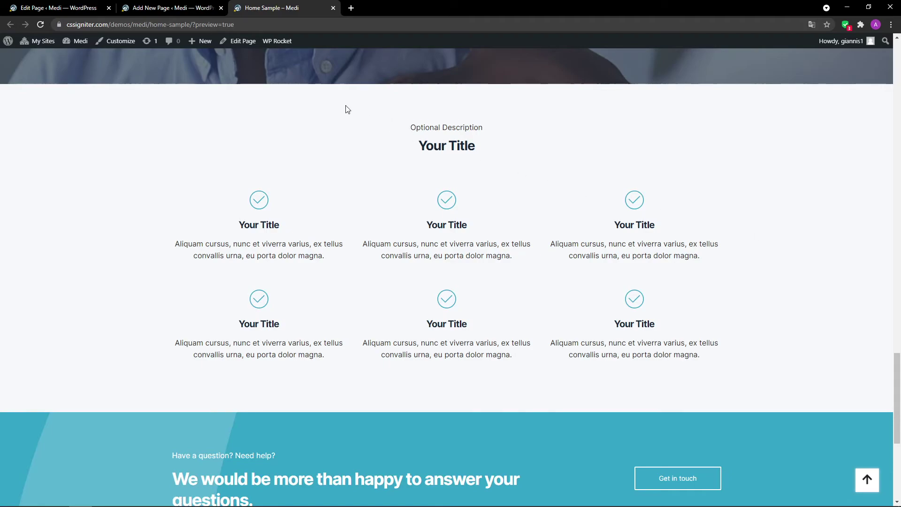
- Duplicate the services container in the page editor and move the copy below the icon box section
{"action": "left_click", "coordinate": [191, 8]}
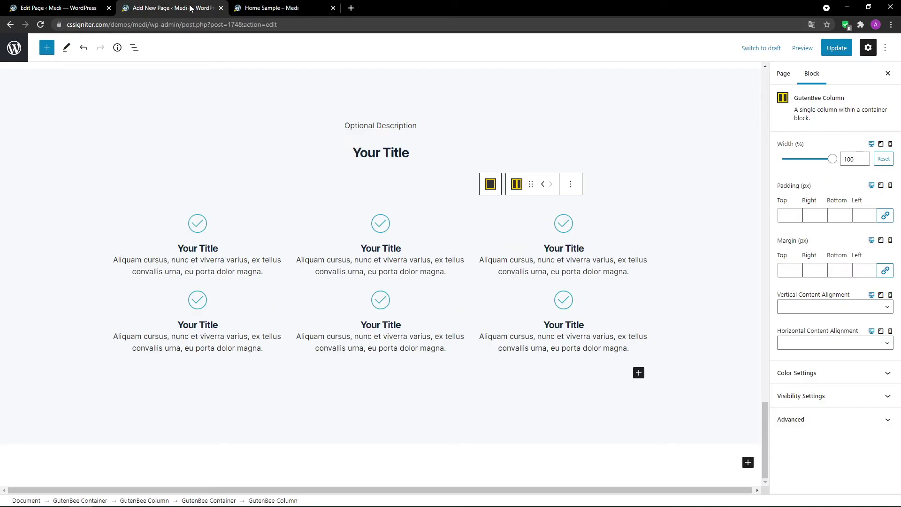
{"action": "scroll", "coordinate": [161, 115], "scroll_direction": "up", "scroll_amount": 15}
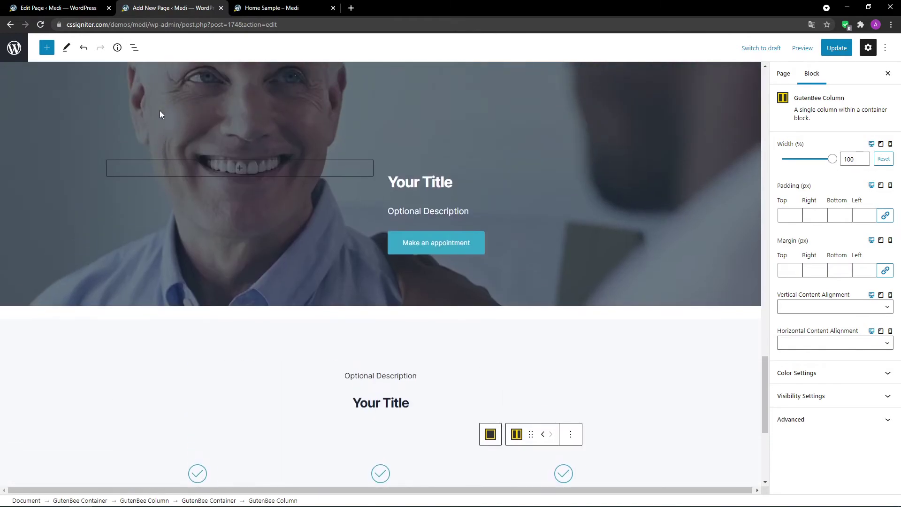
{"action": "scroll", "coordinate": [161, 115], "scroll_direction": "up", "scroll_amount": 3}
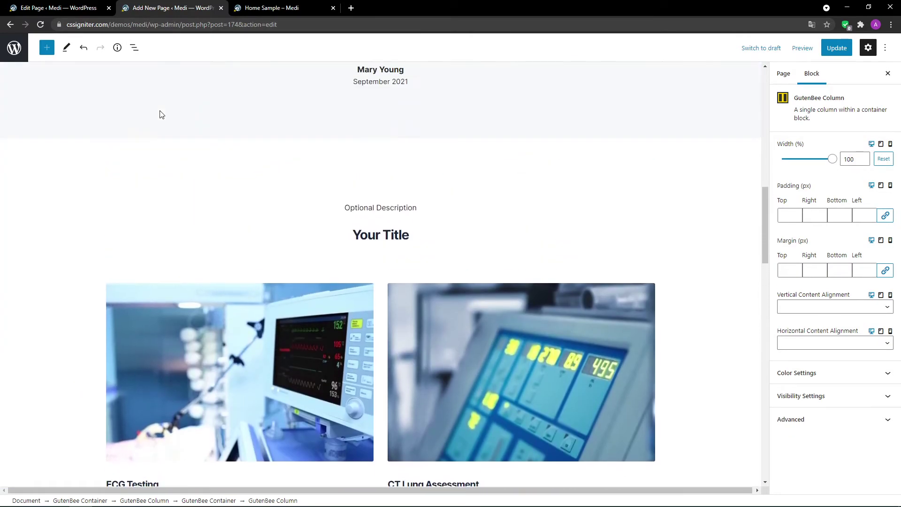
{"action": "left_click", "coordinate": [149, 158]}
{"action": "left_click", "coordinate": [85, 135]}
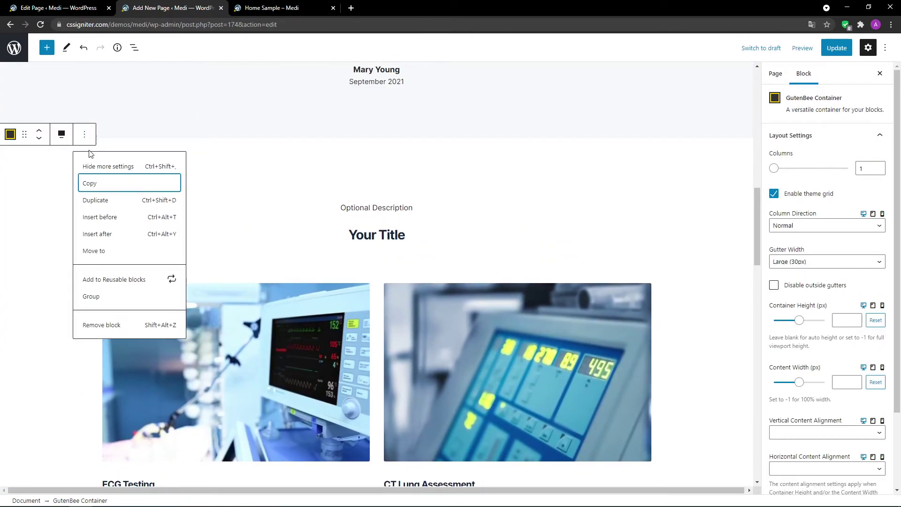
{"action": "left_click", "coordinate": [89, 201]}
{"action": "left_click", "coordinate": [41, 178]}
{"action": "left_click", "coordinate": [40, 178]}
{"action": "left_click", "coordinate": [41, 179]}
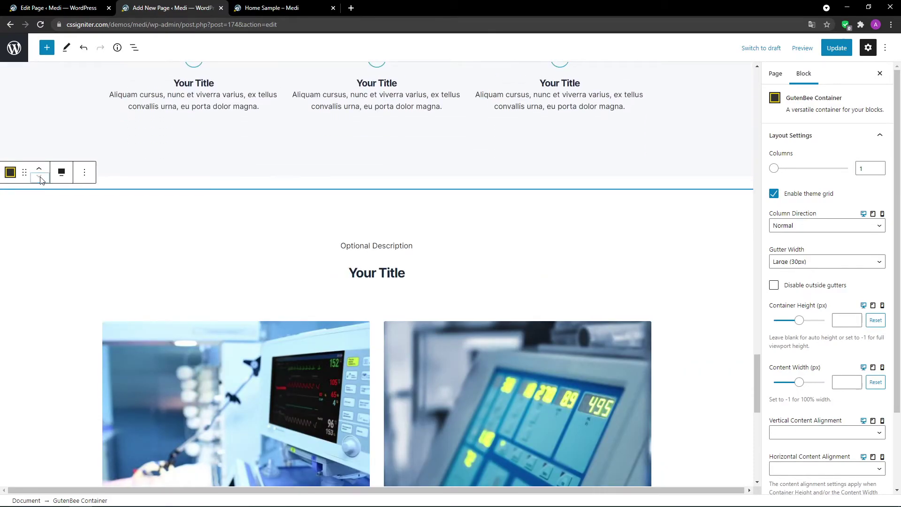
- Set the duplicated section's Post Types block to the Team post type with 3 posts per page and 3 columns
{"action": "left_click", "coordinate": [128, 335]}
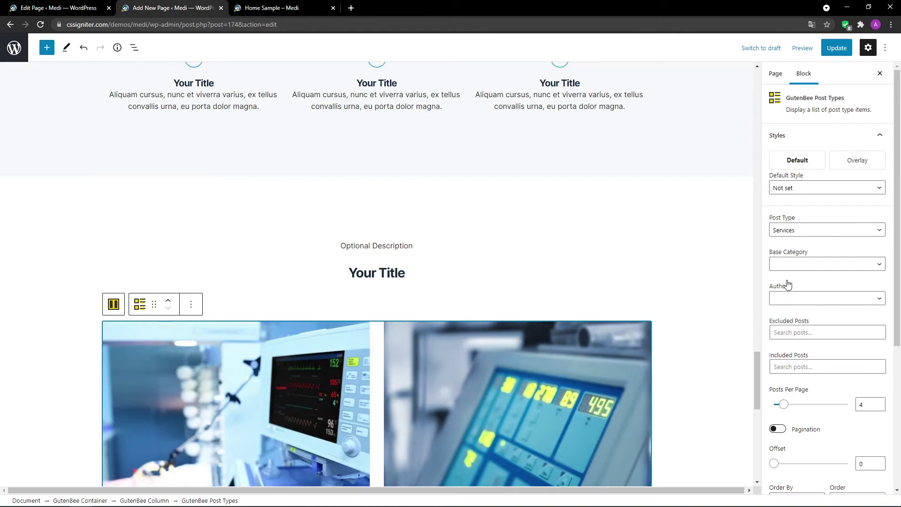
{"action": "left_click", "coordinate": [821, 232]}
{"action": "left_click", "coordinate": [814, 292]}
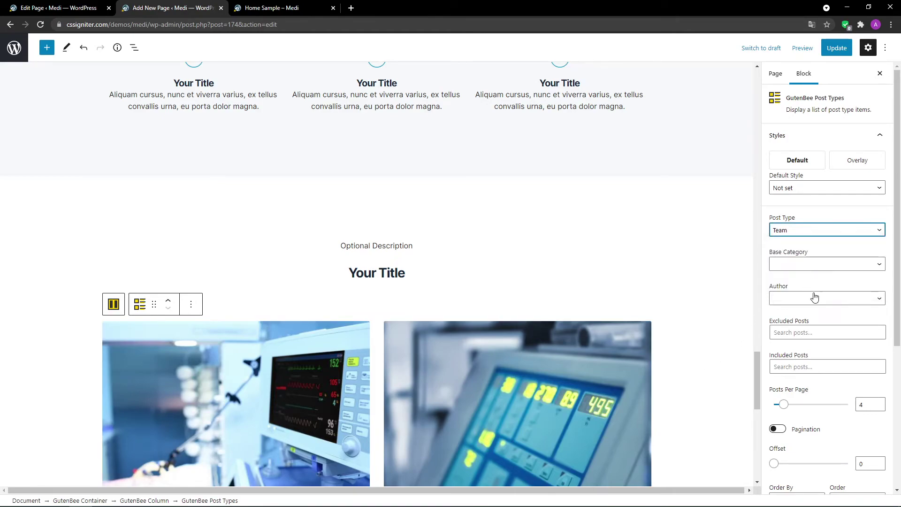
{"action": "scroll", "coordinate": [859, 319], "scroll_direction": "down", "scroll_amount": 3}
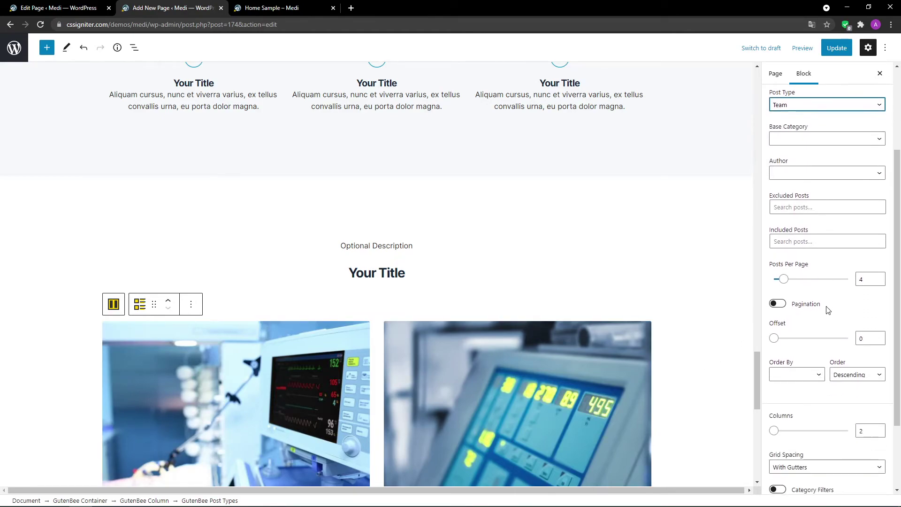
{"action": "left_click", "coordinate": [879, 281]}
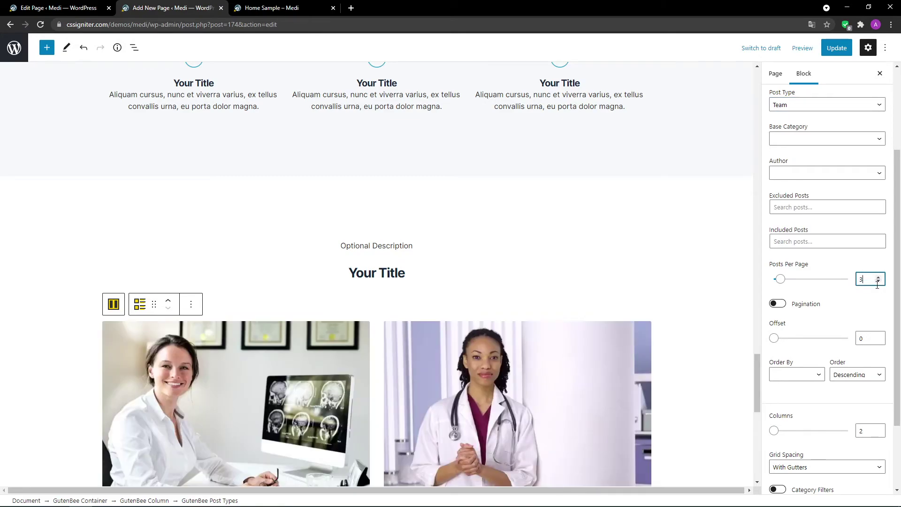
{"action": "scroll", "coordinate": [861, 301], "scroll_direction": "down", "scroll_amount": 2}
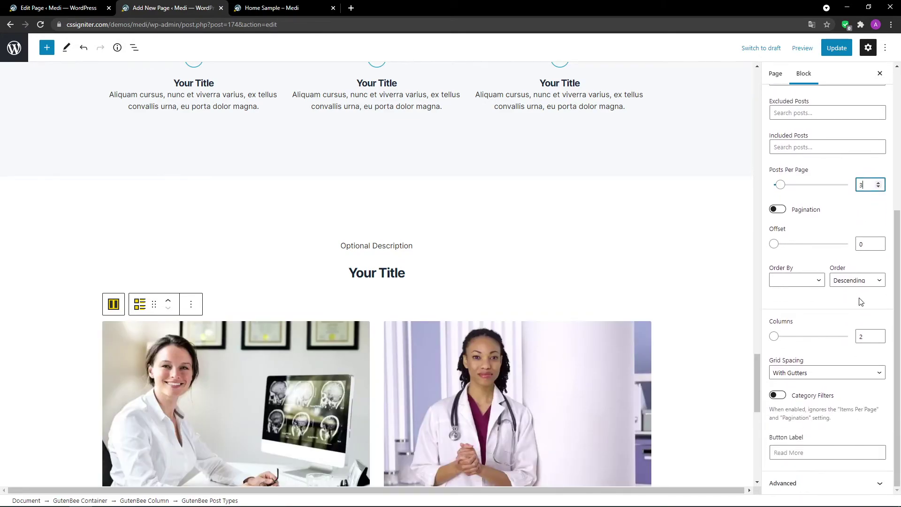
{"action": "left_click", "coordinate": [879, 334]}
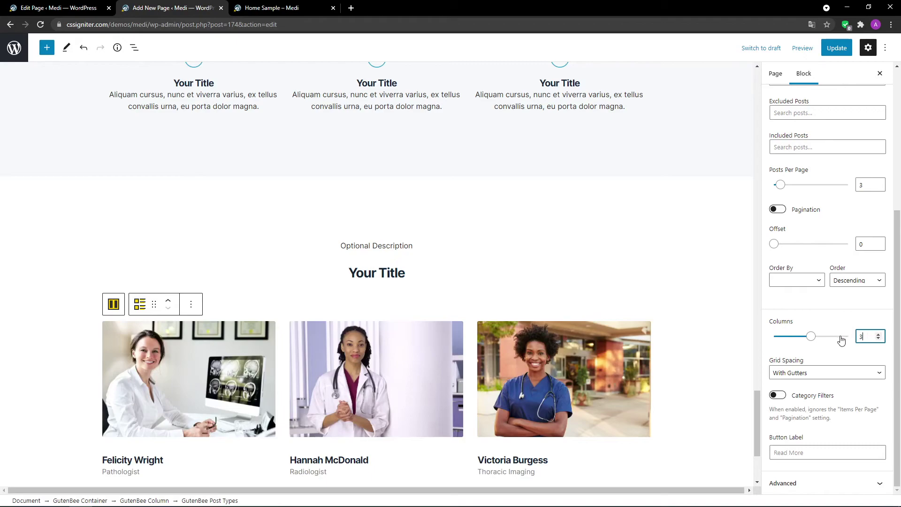
{"action": "scroll", "coordinate": [715, 344], "scroll_direction": "down", "scroll_amount": 3}
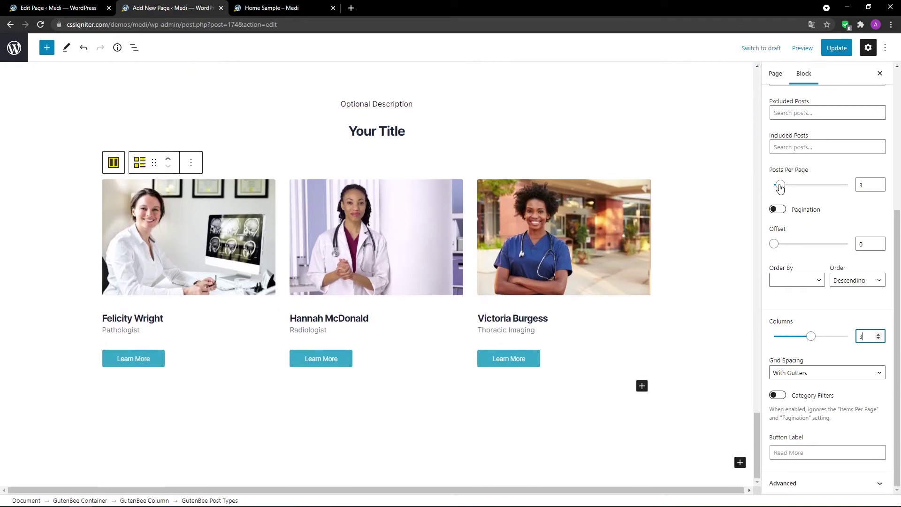
- Update the page and check the team section in the reloaded Home Sample preview
{"action": "left_click", "coordinate": [830, 48]}
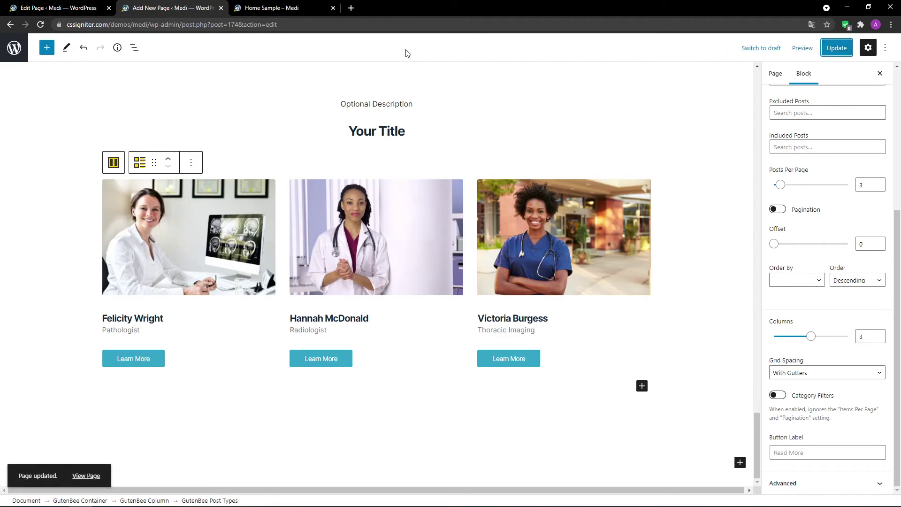
{"action": "left_click", "coordinate": [282, 7]}
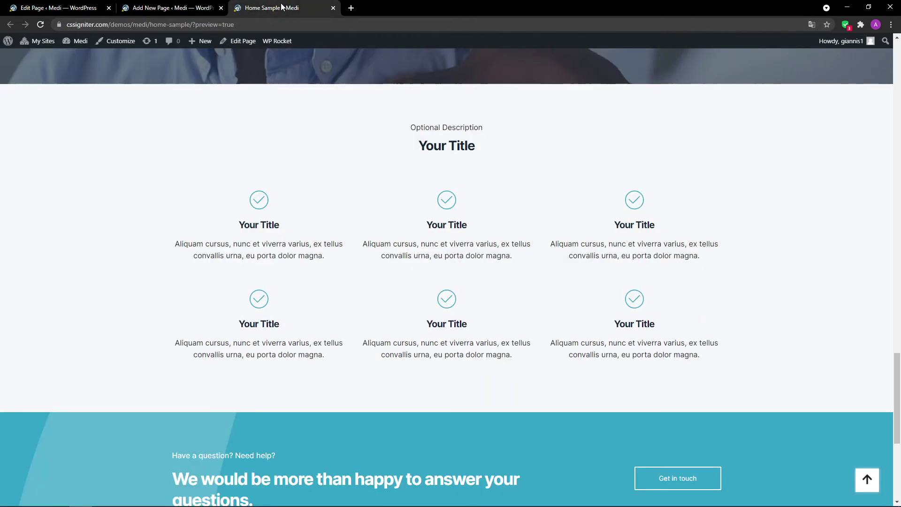
{"action": "left_click", "coordinate": [41, 24]}
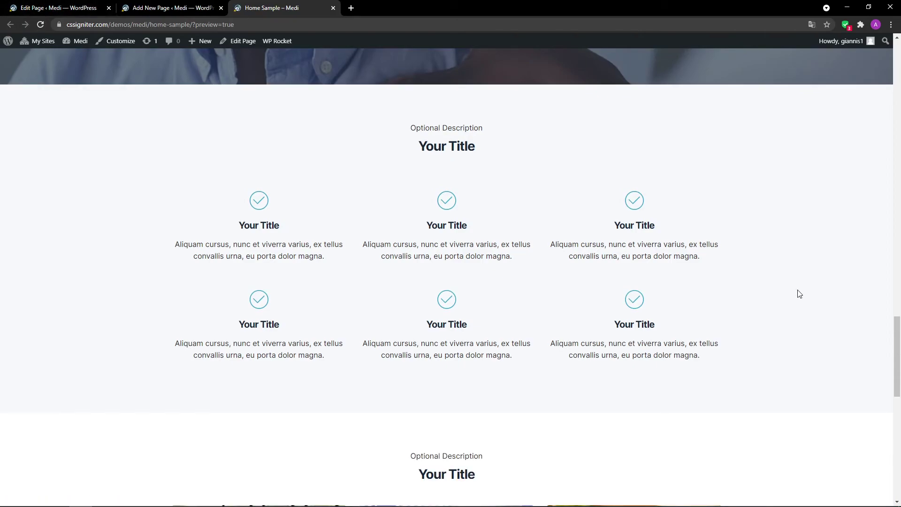
{"action": "scroll", "coordinate": [800, 294], "scroll_direction": "down", "scroll_amount": 6}
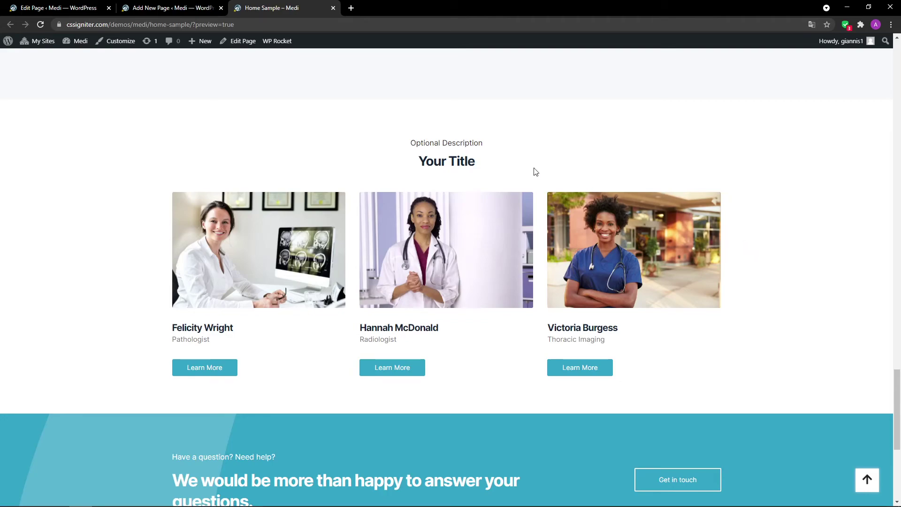
- Duplicate the icon box section's outer container in the page editor and move the copy below the team section
{"action": "left_click", "coordinate": [191, 8]}
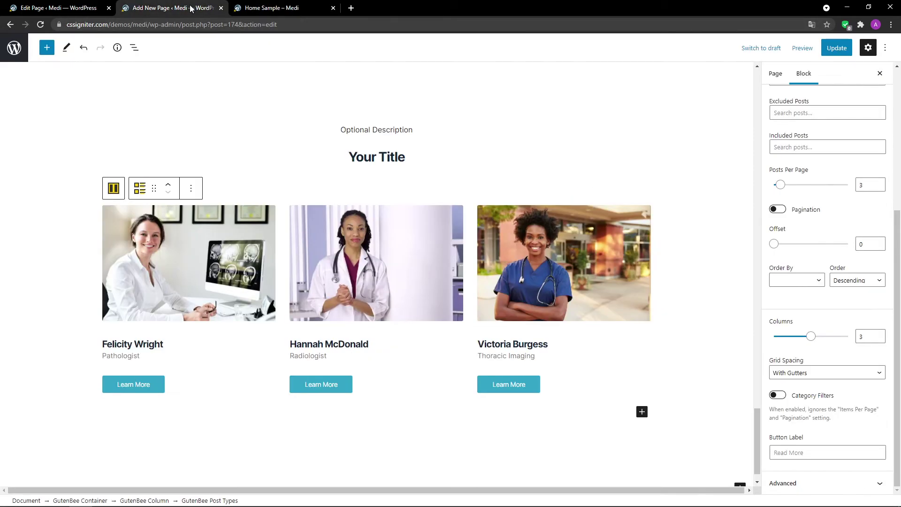
{"action": "scroll", "coordinate": [182, 99], "scroll_direction": "up", "scroll_amount": 8}
{"action": "left_click", "coordinate": [182, 99]}
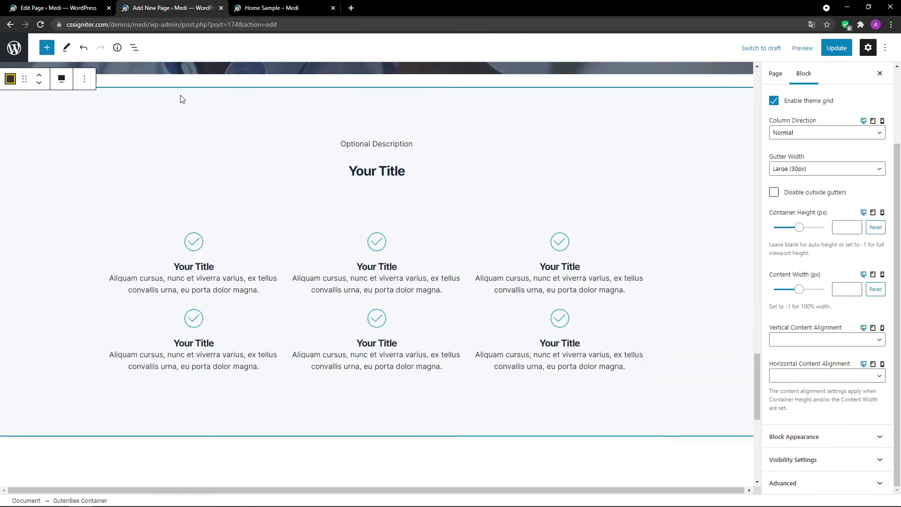
{"action": "left_click", "coordinate": [90, 82]}
{"action": "left_click", "coordinate": [91, 145]}
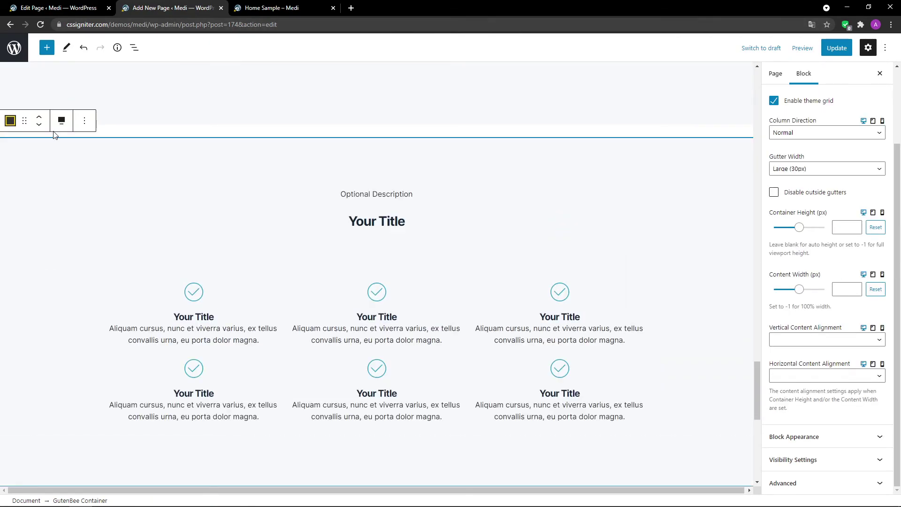
{"action": "left_click", "coordinate": [42, 126]}
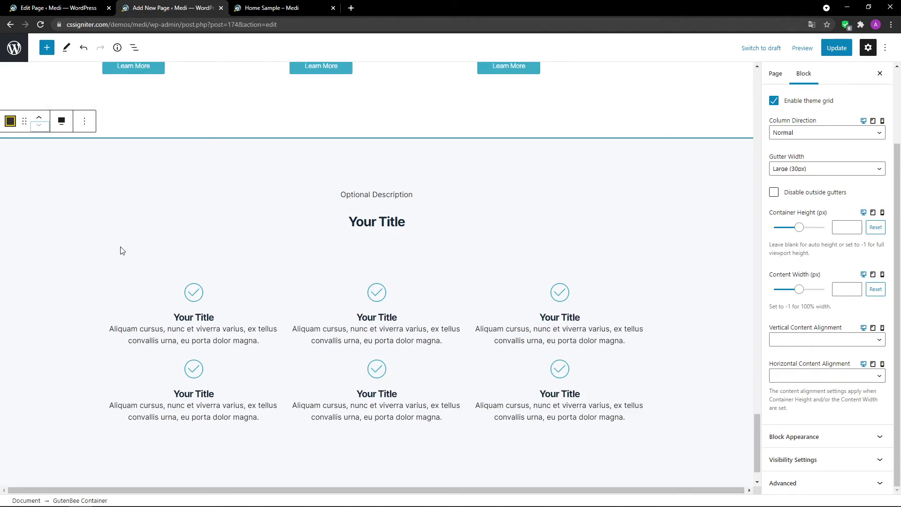
- Remove the inner three-column icon box container from the duplicated section, keeping its heading and spacer
{"action": "left_click", "coordinate": [120, 292]}
{"action": "left_click", "coordinate": [123, 263]}
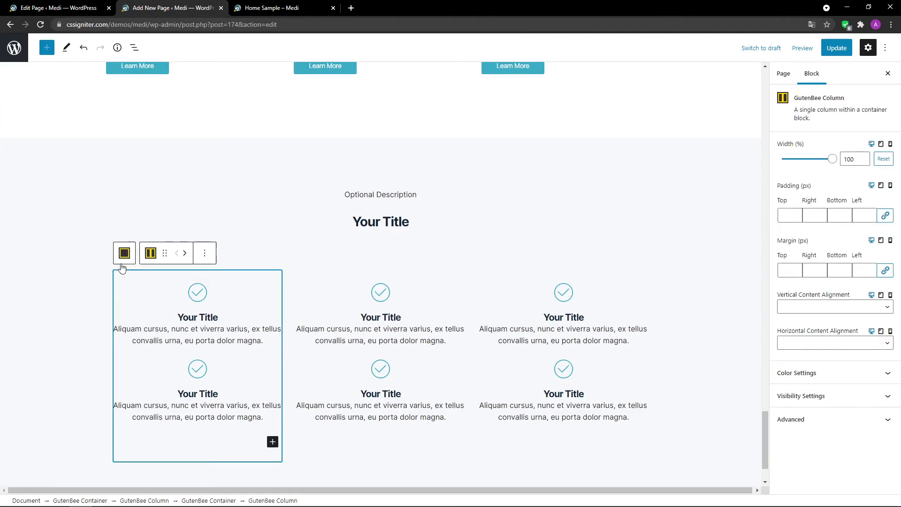
{"action": "left_click", "coordinate": [124, 253]}
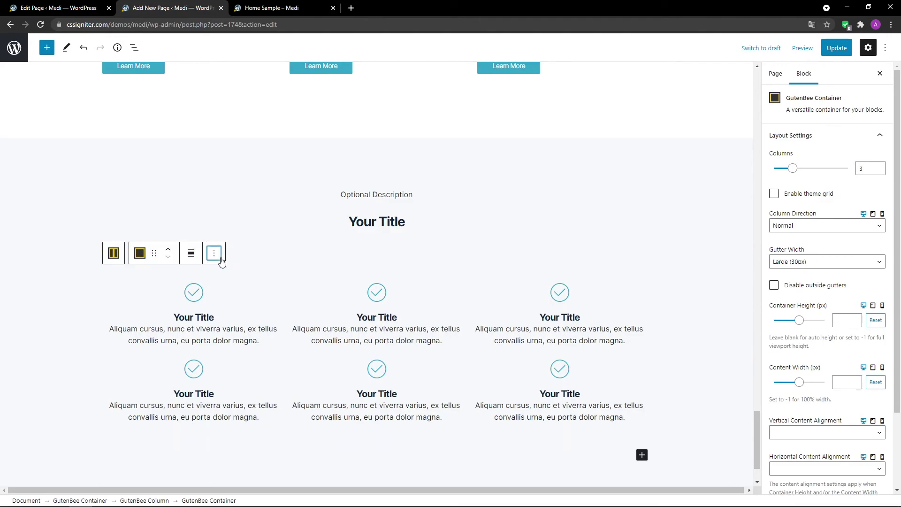
{"action": "left_click", "coordinate": [214, 253]}
{"action": "left_click", "coordinate": [225, 444]}
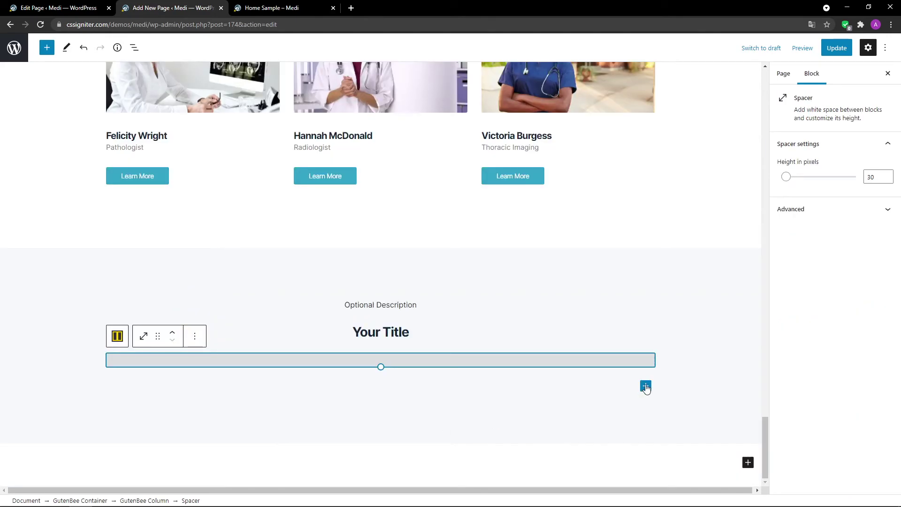
- Insert a GutenBee Slideshow block below the spacer in the duplicated section
{"action": "left_click", "coordinate": [646, 386]}
{"action": "type", "text": "GutenBee Slideshow"}
{"action": "left_click", "coordinate": [665, 329]}
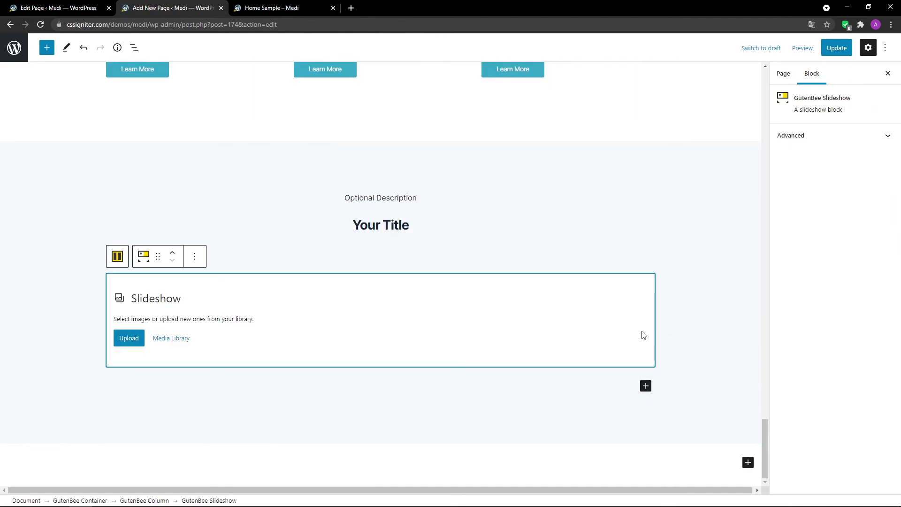
- Fill the slideshow with a gallery of the eight grey medical logo images from the media library
{"action": "left_click", "coordinate": [177, 341]}
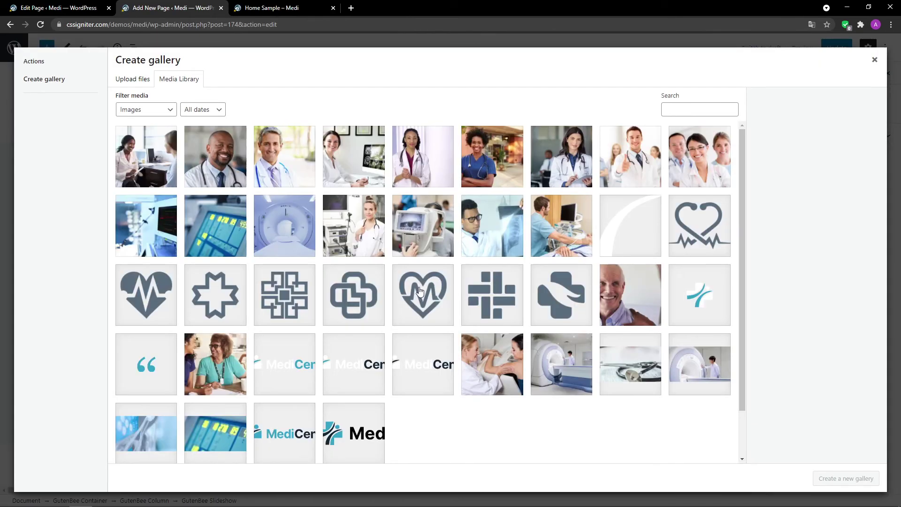
{"action": "left_click", "coordinate": [159, 293]}
{"action": "left_click", "coordinate": [224, 297]}
{"action": "left_click", "coordinate": [283, 300]}
{"action": "left_click", "coordinate": [362, 301]}
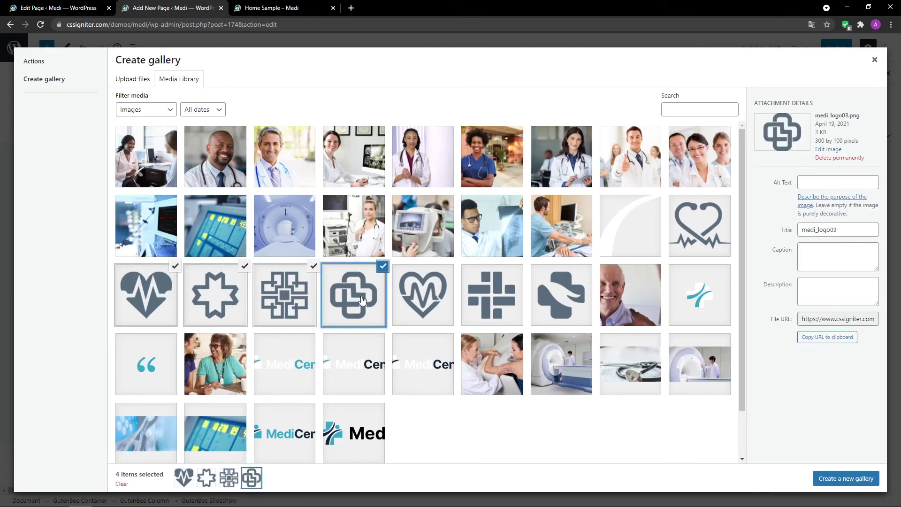
{"action": "left_click", "coordinate": [406, 301]}
{"action": "left_click", "coordinate": [480, 299]}
{"action": "left_click", "coordinate": [545, 300]}
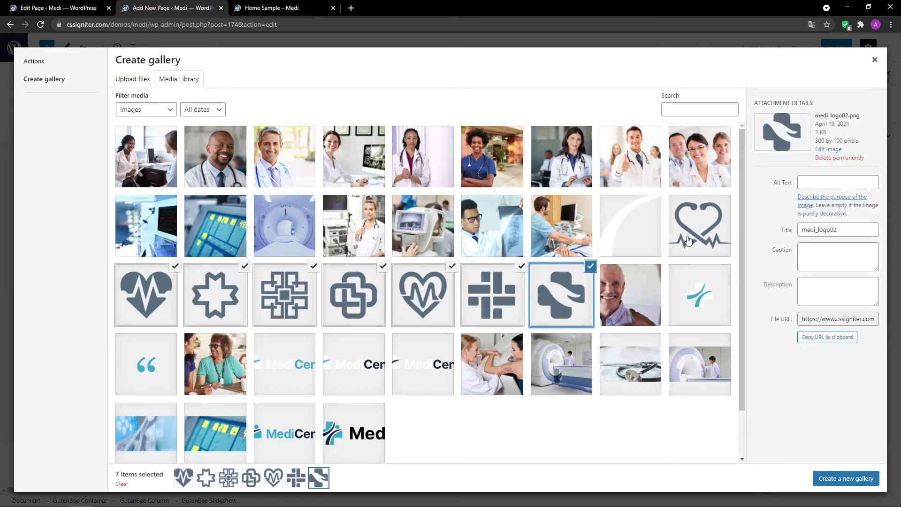
{"action": "left_click", "coordinate": [687, 242]}
{"action": "left_click", "coordinate": [840, 478]}
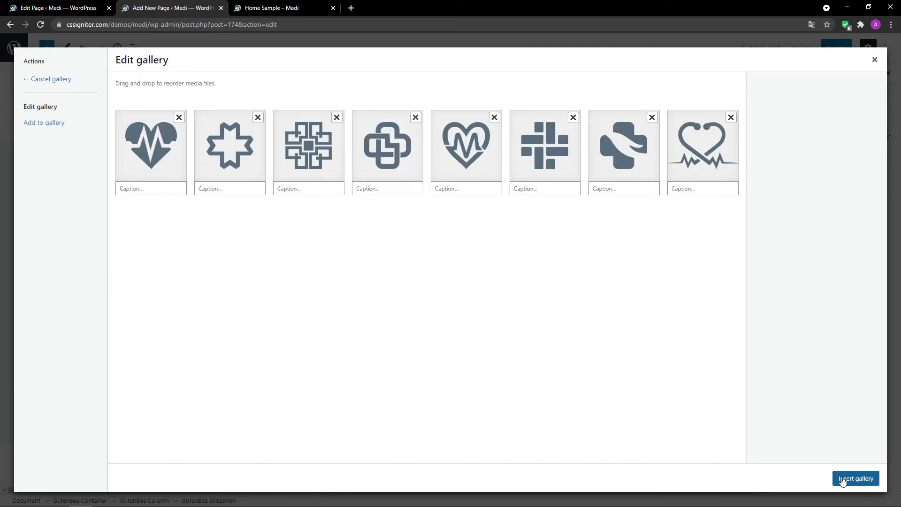
{"action": "left_click", "coordinate": [841, 479]}
- Turn off the slideshow's dot navigation, choose the Slide animation style and show 5 slides
{"action": "left_click", "coordinate": [781, 214]}
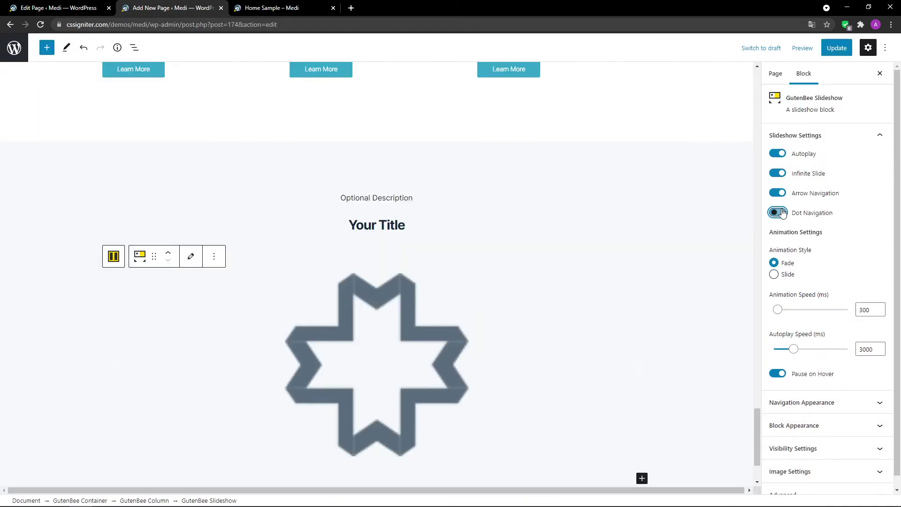
{"action": "left_click", "coordinate": [775, 275]}
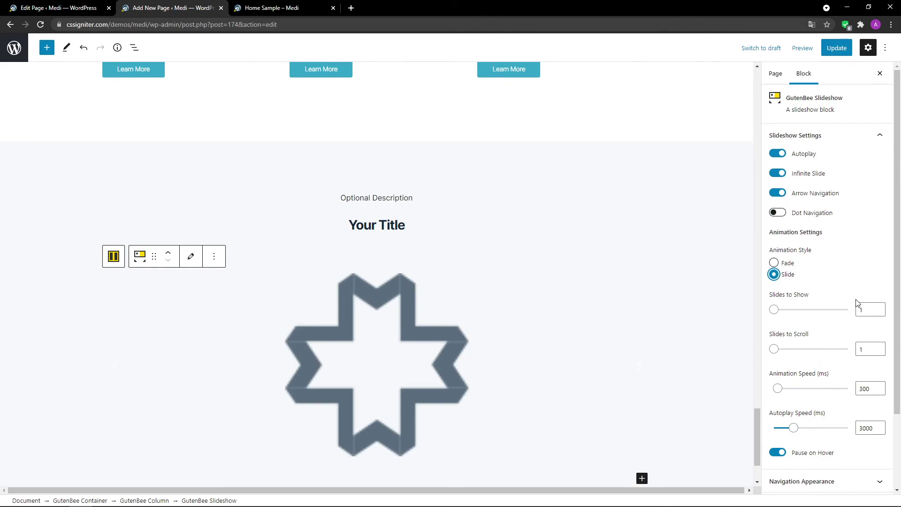
{"action": "double_click", "coordinate": [874, 310]}
{"action": "type", "text": "5"}
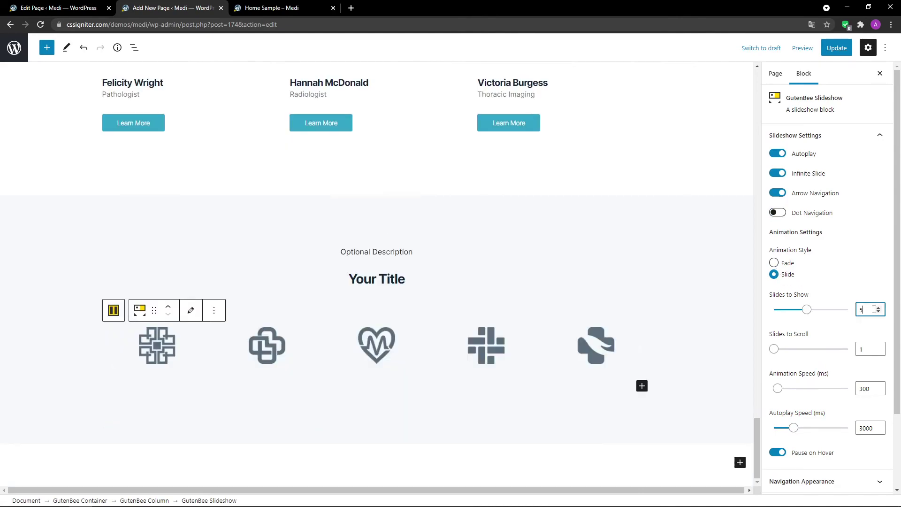
- Set the slideshow's arrow navigation color to #aab4ba
{"action": "scroll", "coordinate": [842, 324], "scroll_direction": "down", "scroll_amount": 2}
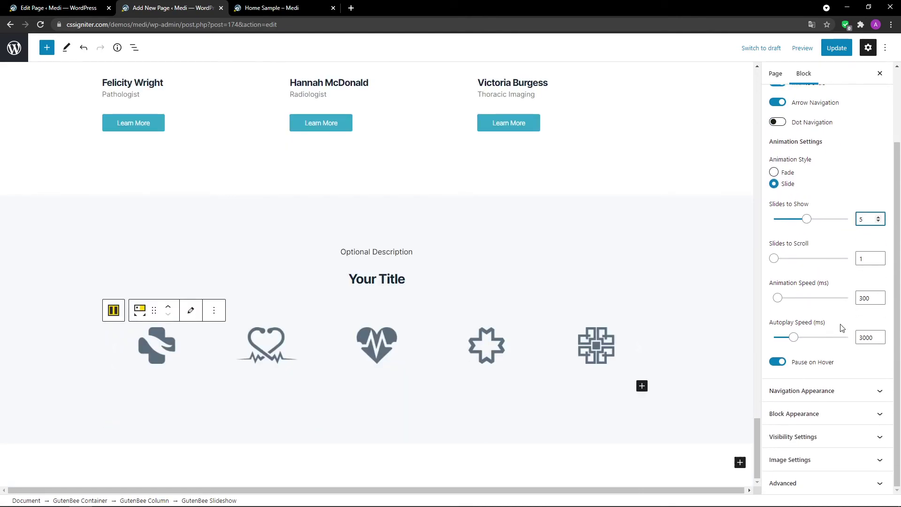
{"action": "left_click", "coordinate": [849, 391]}
{"action": "left_click", "coordinate": [873, 402]}
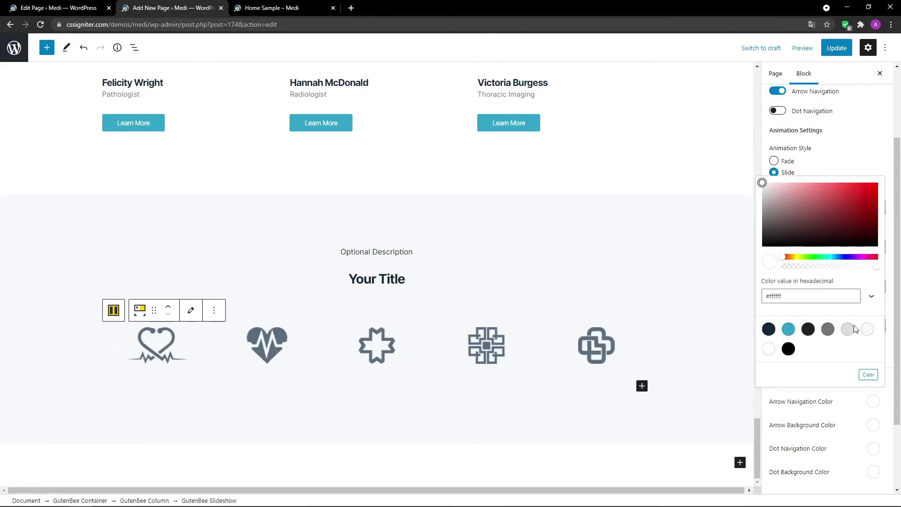
{"action": "left_click", "coordinate": [854, 296]}
{"action": "key", "text": "ctrl+a"}
{"action": "type", "text": "#aab4ba"}
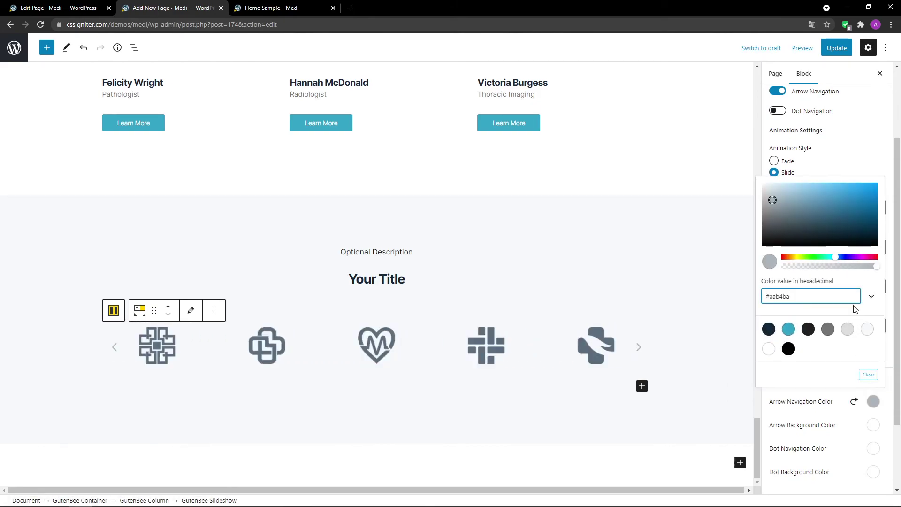
{"action": "left_click", "coordinate": [874, 403]}
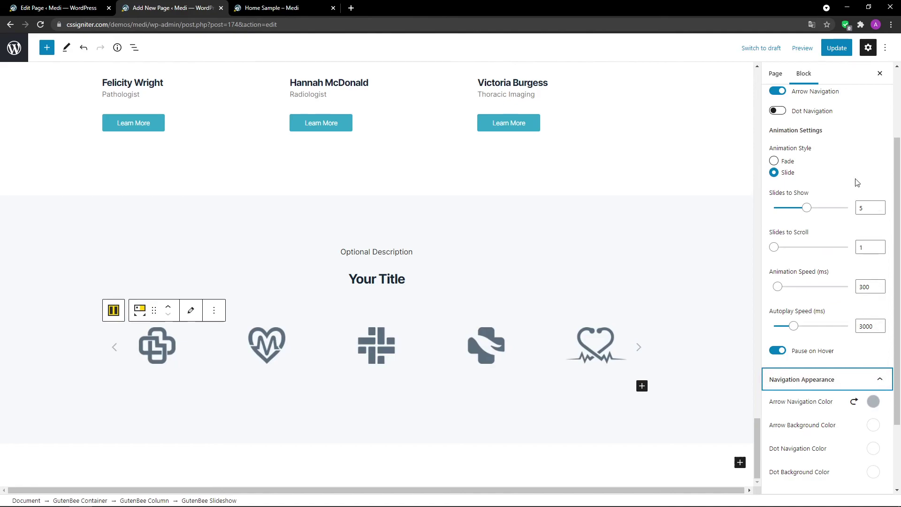
- Update the page and check the logo slideshow section in the reloaded Home Sample preview
{"action": "left_click", "coordinate": [840, 48]}
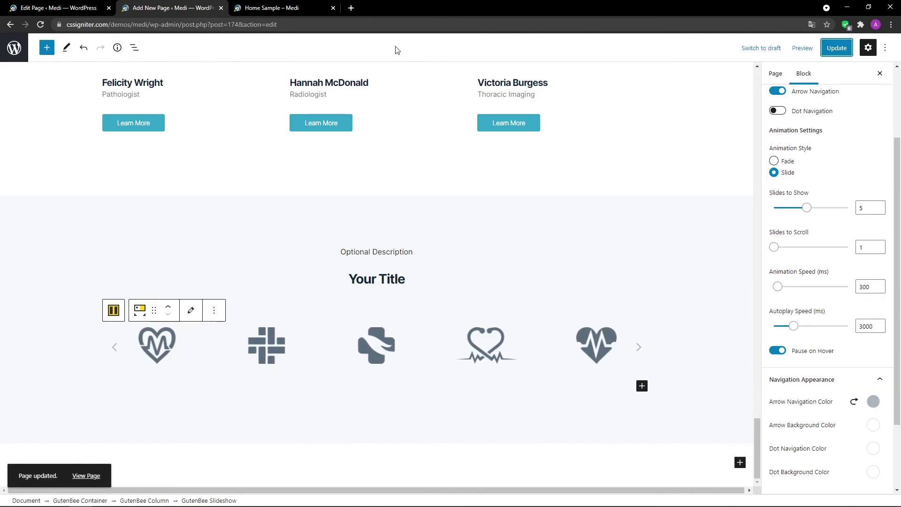
{"action": "left_click", "coordinate": [283, 8]}
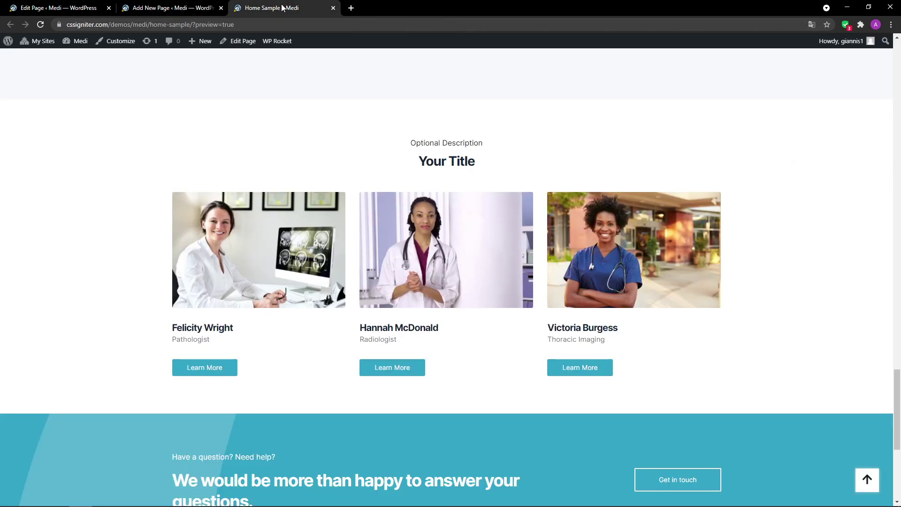
{"action": "left_click", "coordinate": [41, 25]}
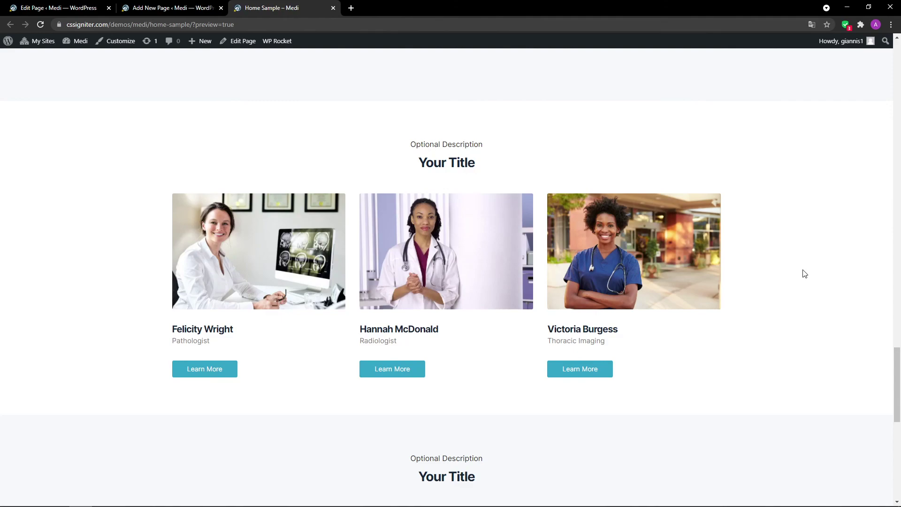
{"action": "scroll", "coordinate": [805, 274], "scroll_direction": "down", "scroll_amount": 5}
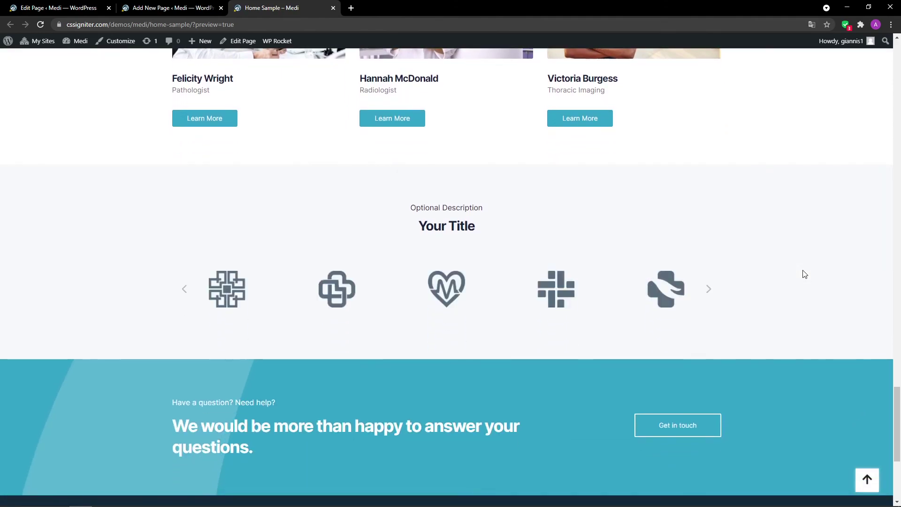